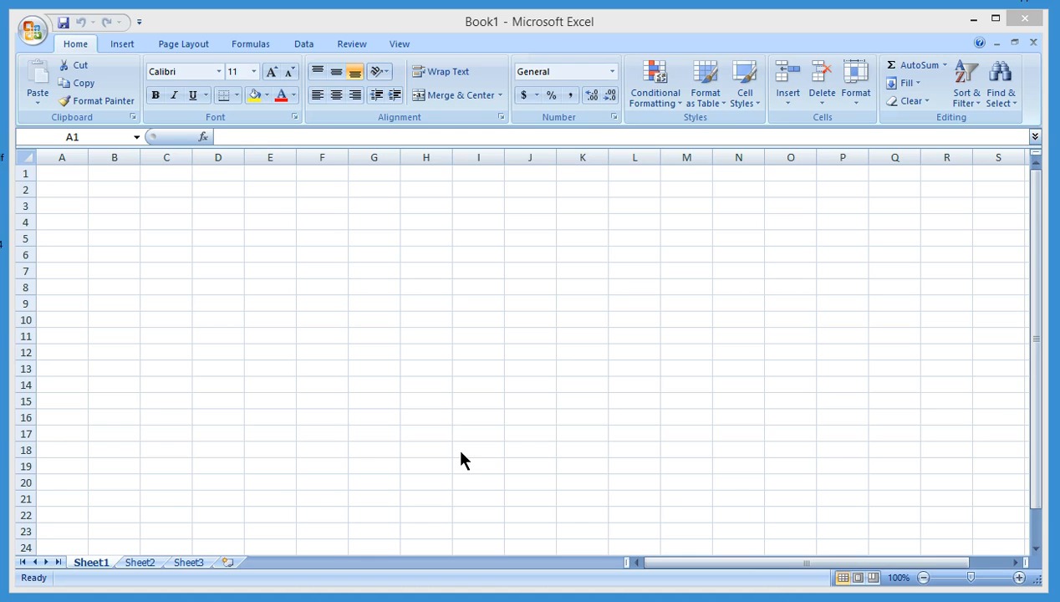
Step: Enter the letters p, e, m, d, a and s down column A, one per cell in A1 to A6
{"action": "left_click", "coordinate": [56, 207]}
{"action": "type", "text": "p"}
{"action": "key", "text": "Return"}
{"action": "type", "text": "e"}
{"action": "key", "text": "Return"}
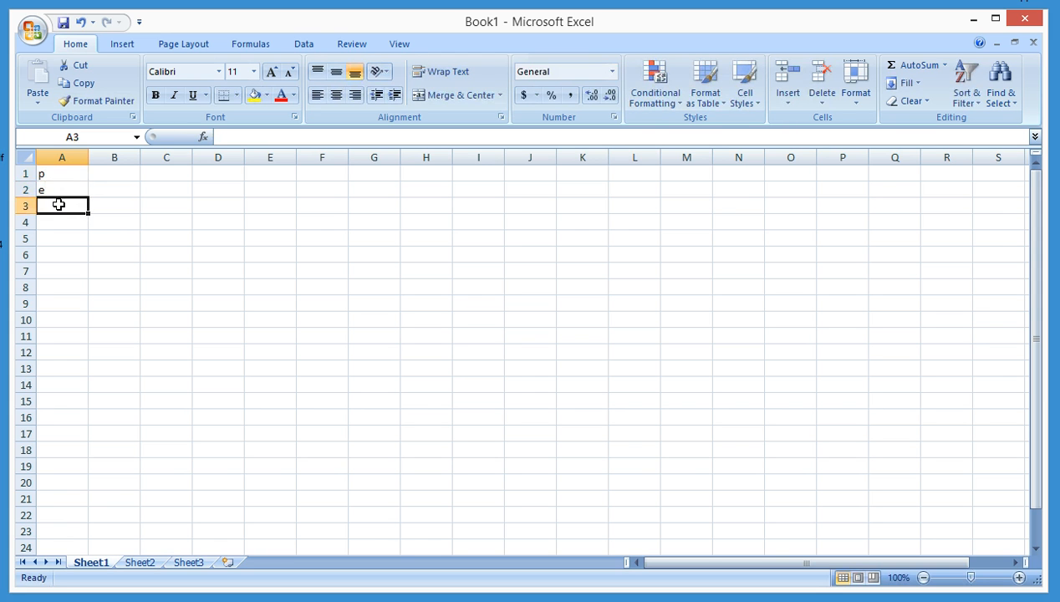
{"action": "type", "text": "m"}
{"action": "key", "text": "Return"}
{"action": "type", "text": "d"}
{"action": "key", "text": "Return"}
{"action": "type", "text": "a"}
{"action": "key", "text": "Return"}
{"action": "type", "text": "s"}
{"action": "key", "text": "Return"}
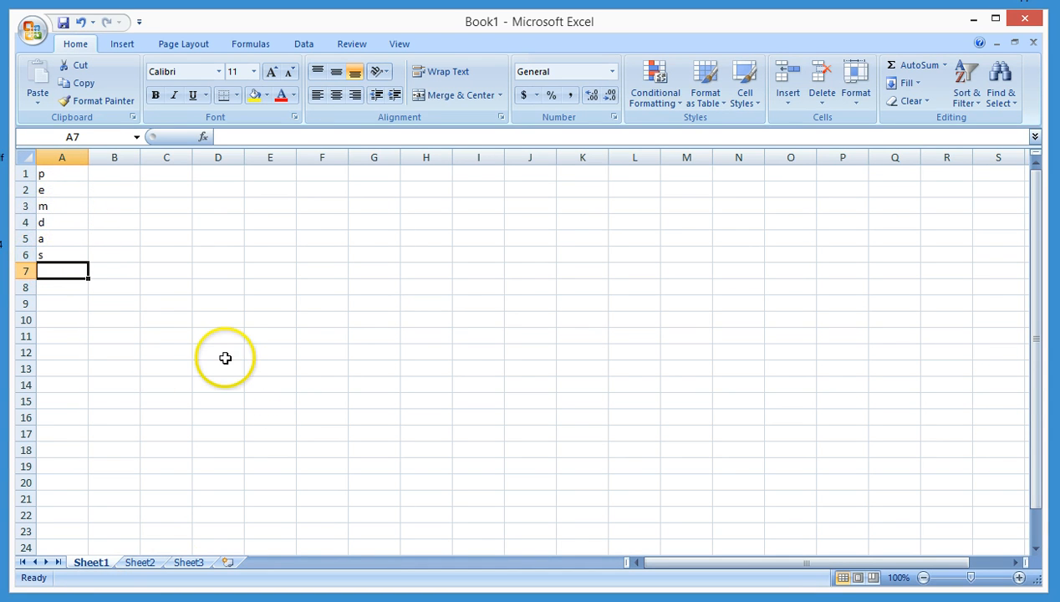
Step: Clear all contents from Sheet1 and deselect the sheet
{"action": "key", "text": "ctrl+a"}
{"action": "key", "text": "Delete"}
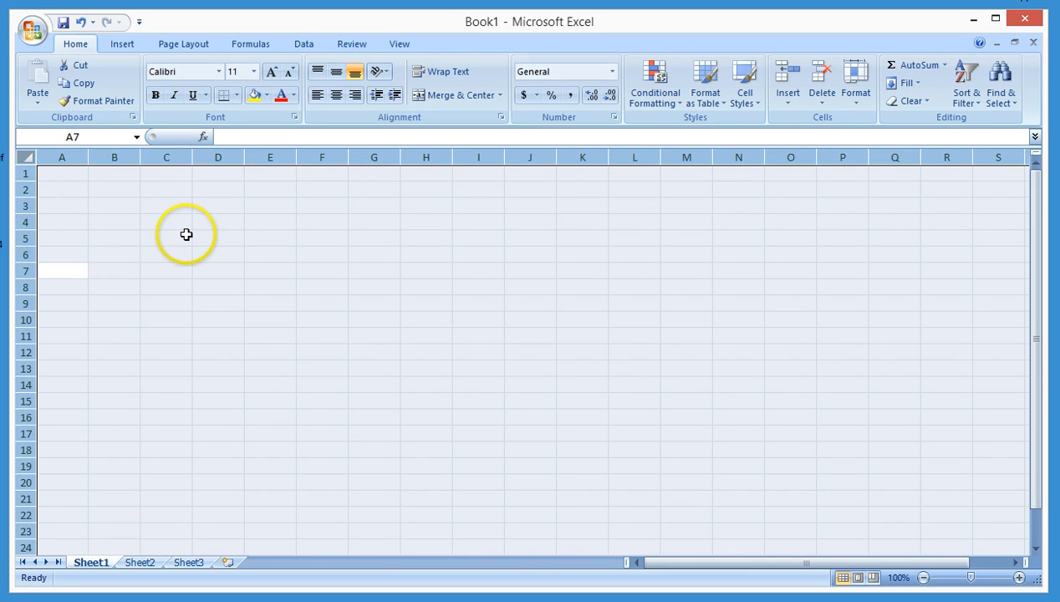
{"action": "left_click", "coordinate": [187, 235]}
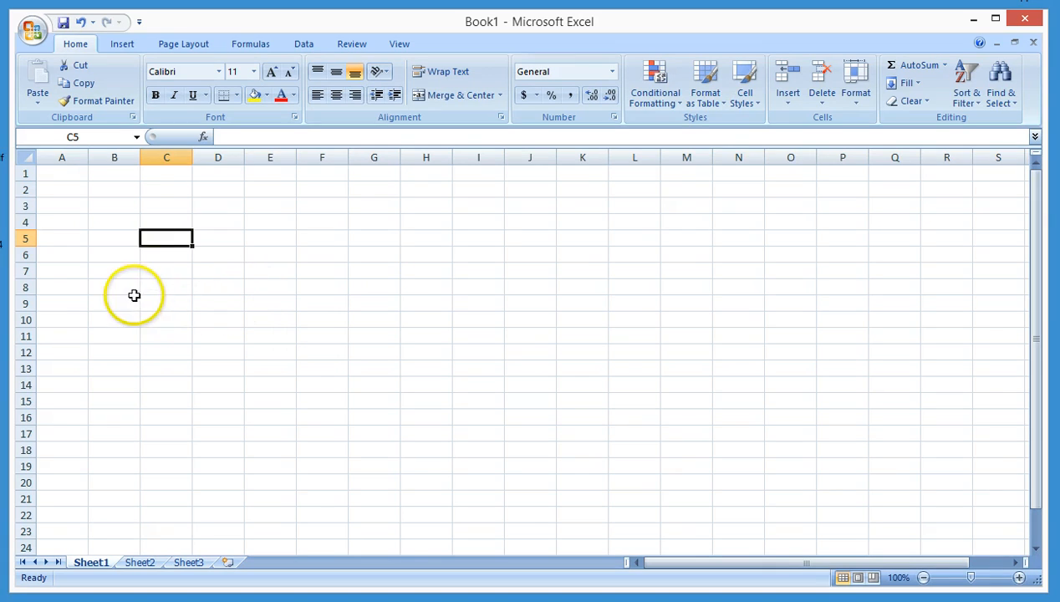
Step: Enter the formula =A1+B1+C1+D1+E1+F1 in cell A8
{"action": "left_click", "coordinate": [68, 290]}
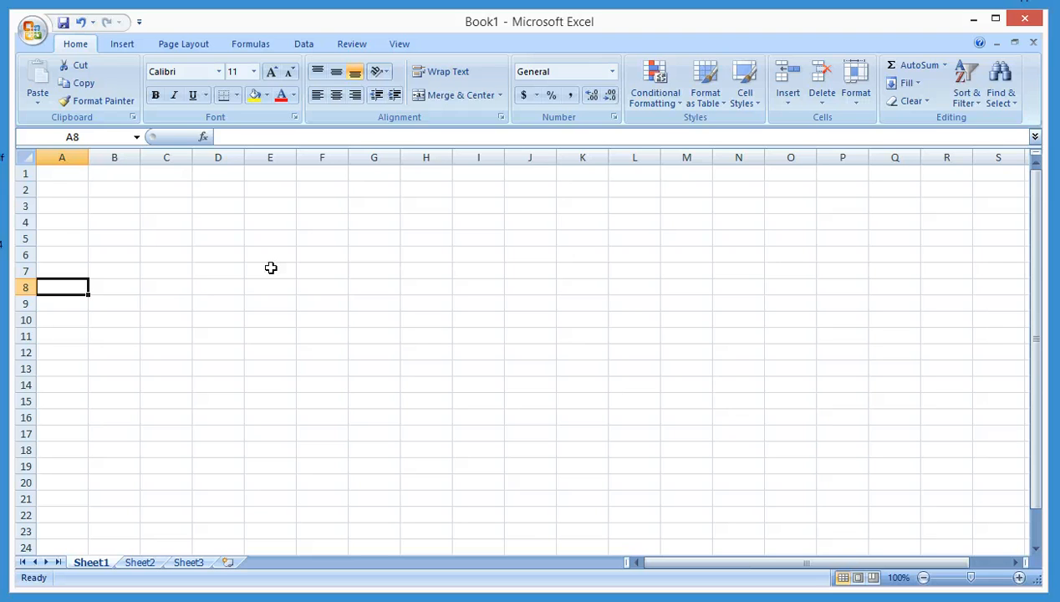
{"action": "type", "text": "="}
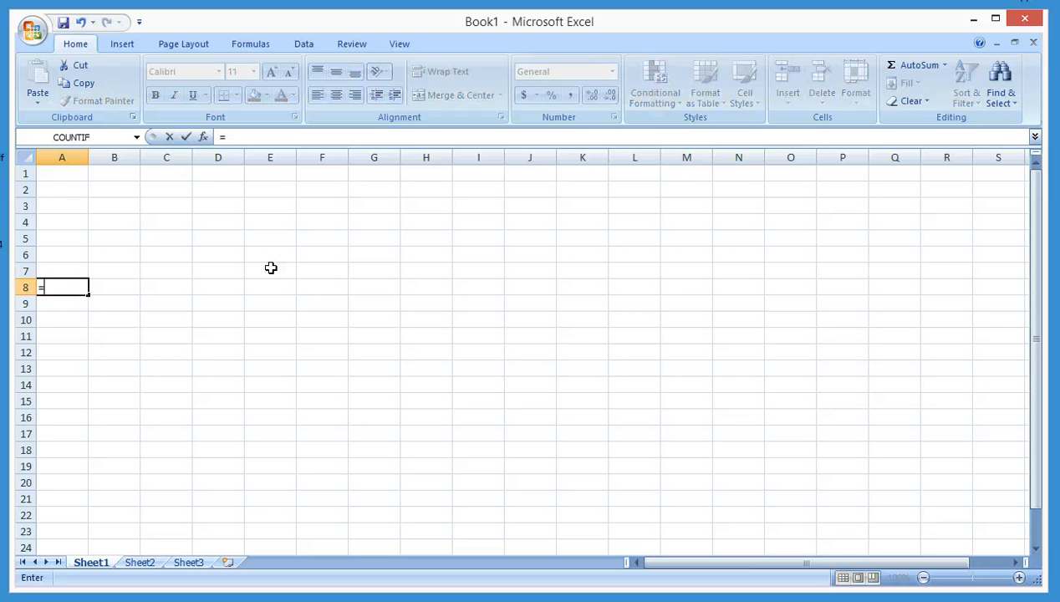
{"action": "left_click", "coordinate": [288, 232]}
{"action": "type", "text": "A!"}
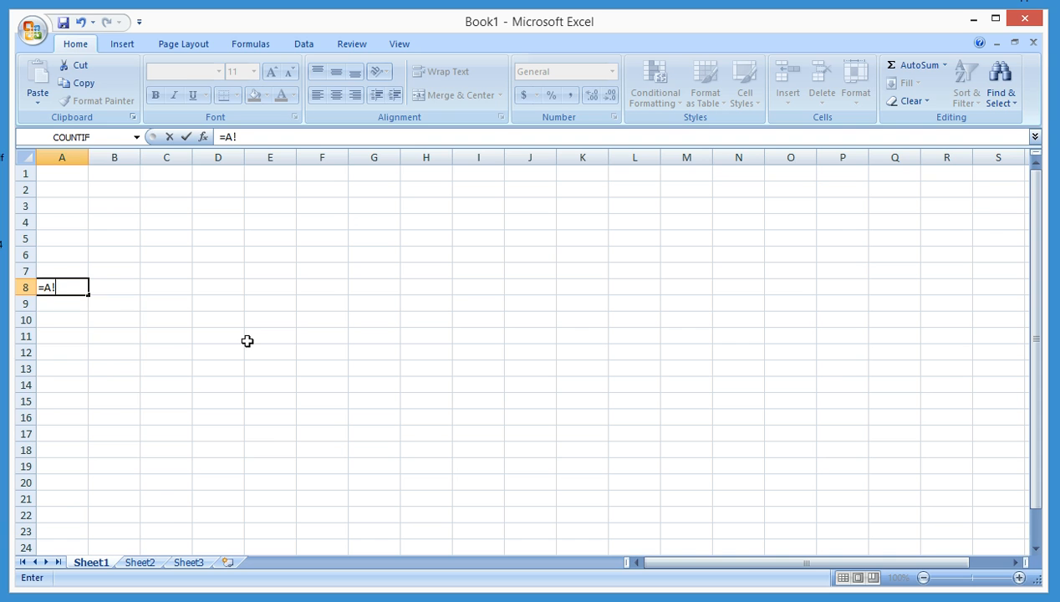
{"action": "key", "text": "BackSpace"}
{"action": "type", "text": "1+"}
{"action": "left_click", "coordinate": [116, 178]}
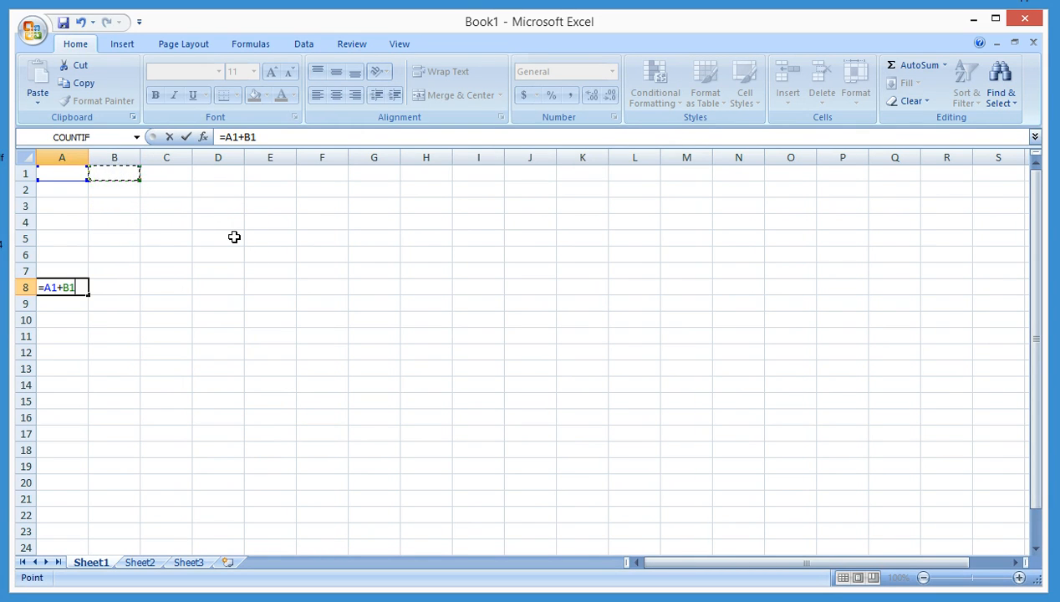
{"action": "type", "text": "+"}
{"action": "left_click", "coordinate": [175, 171]}
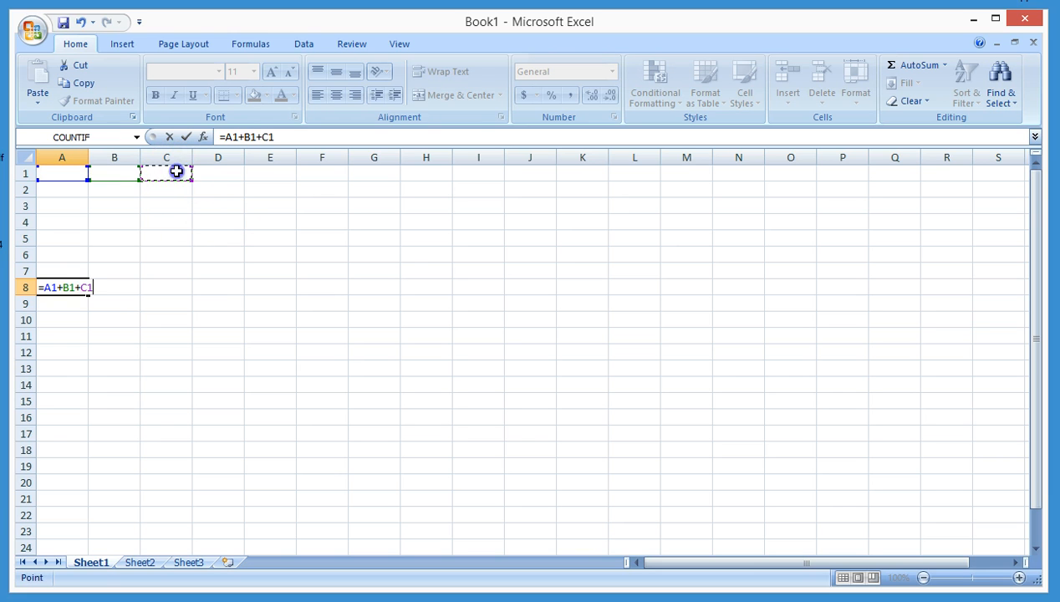
{"action": "type", "text": "+"}
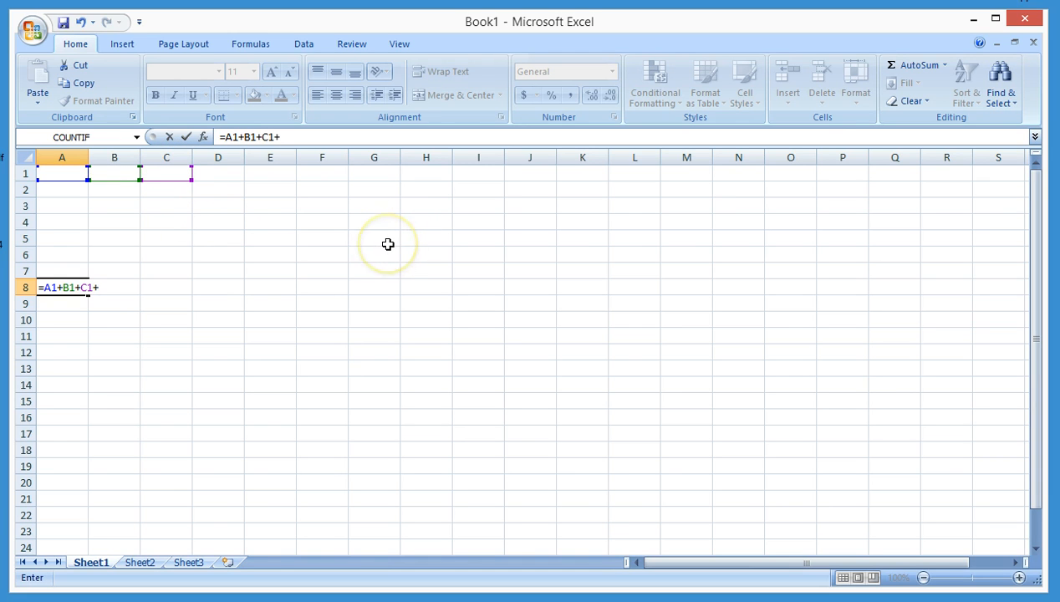
{"action": "type", "text": "D1"}
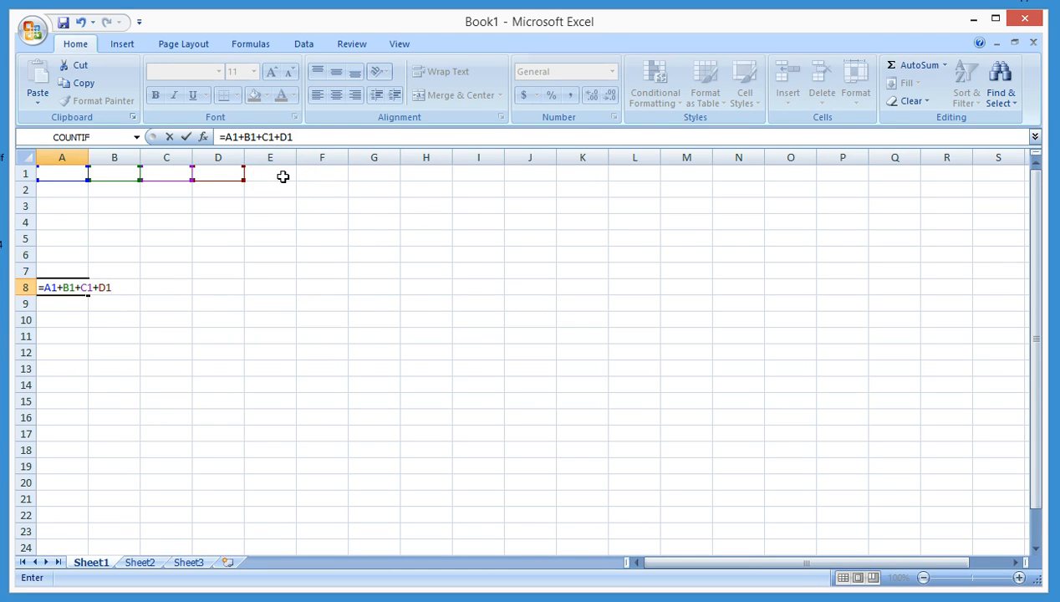
{"action": "type", "text": "+e1+"}
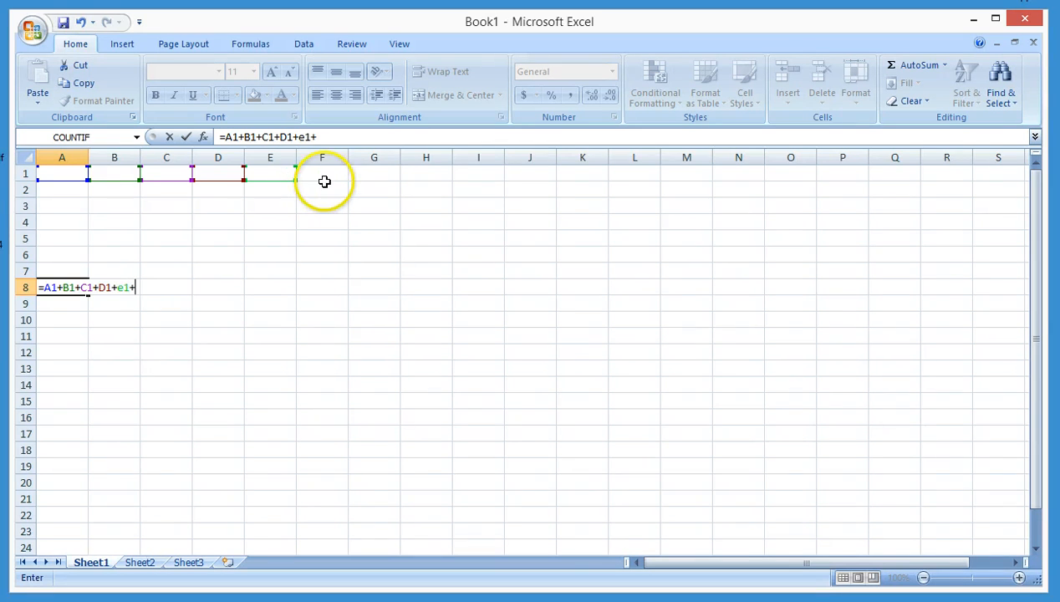
{"action": "left_click", "coordinate": [322, 175]}
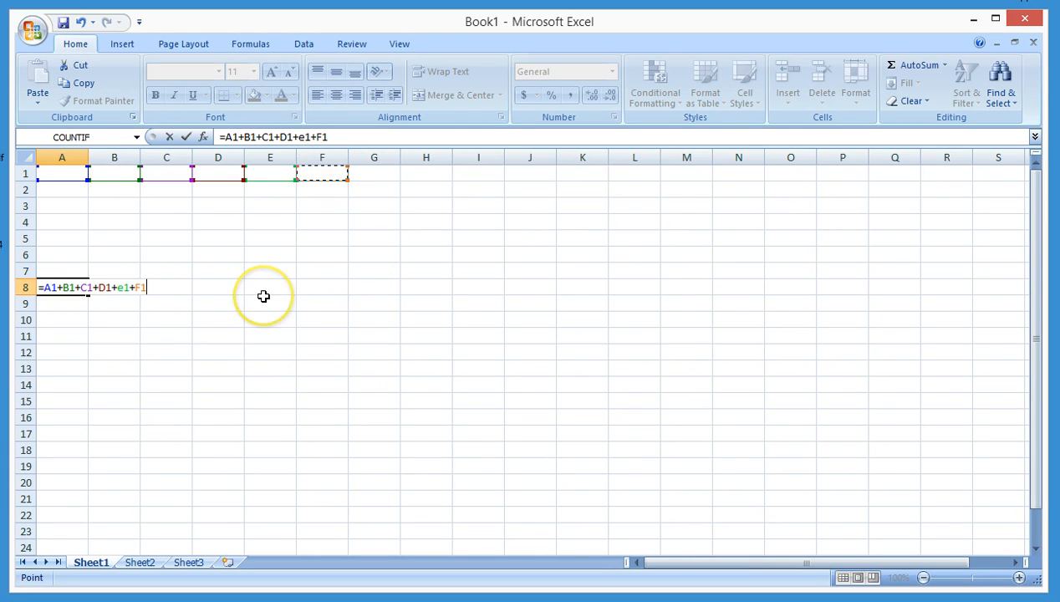
{"action": "key", "text": "Return"}
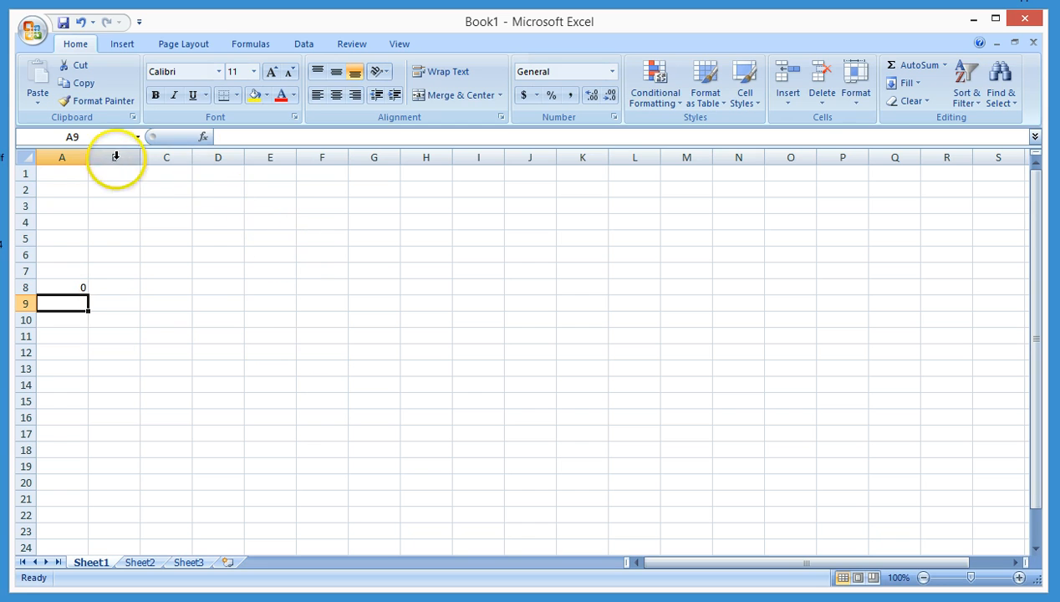
Step: Fill cells A1 to E1 with the values 5, 9, 4, 7 and 10
{"action": "left_click", "coordinate": [75, 176]}
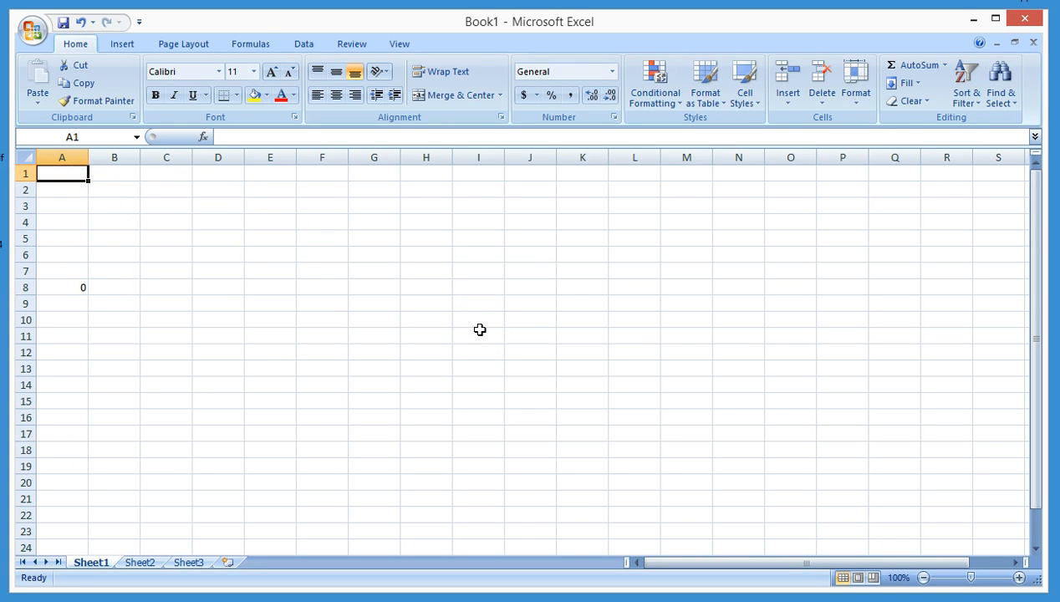
{"action": "type", "text": "5"}
{"action": "key", "text": "Tab"}
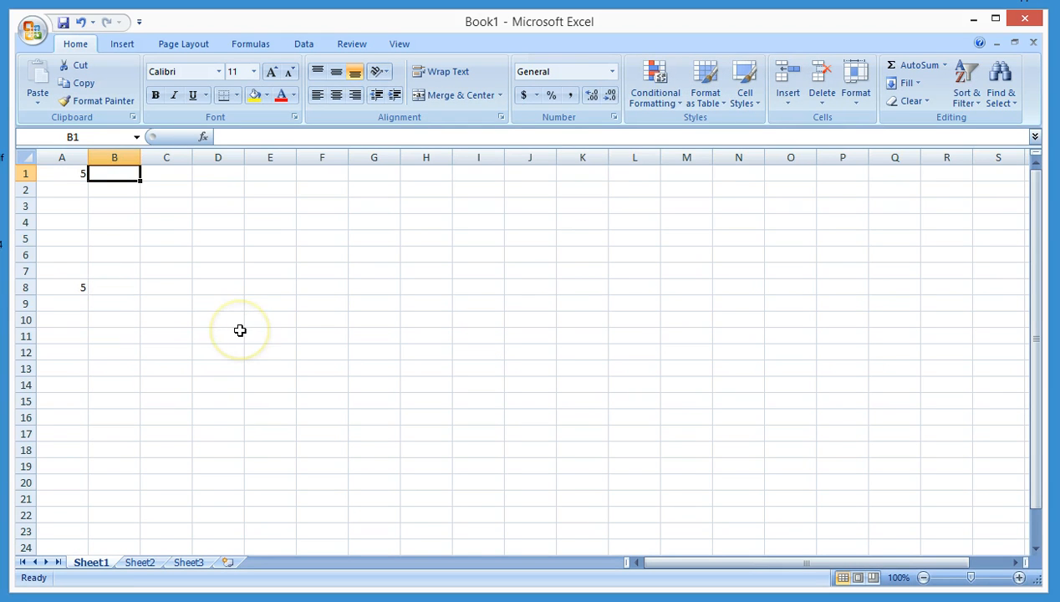
{"action": "type", "text": "9"}
{"action": "key", "text": "Tab"}
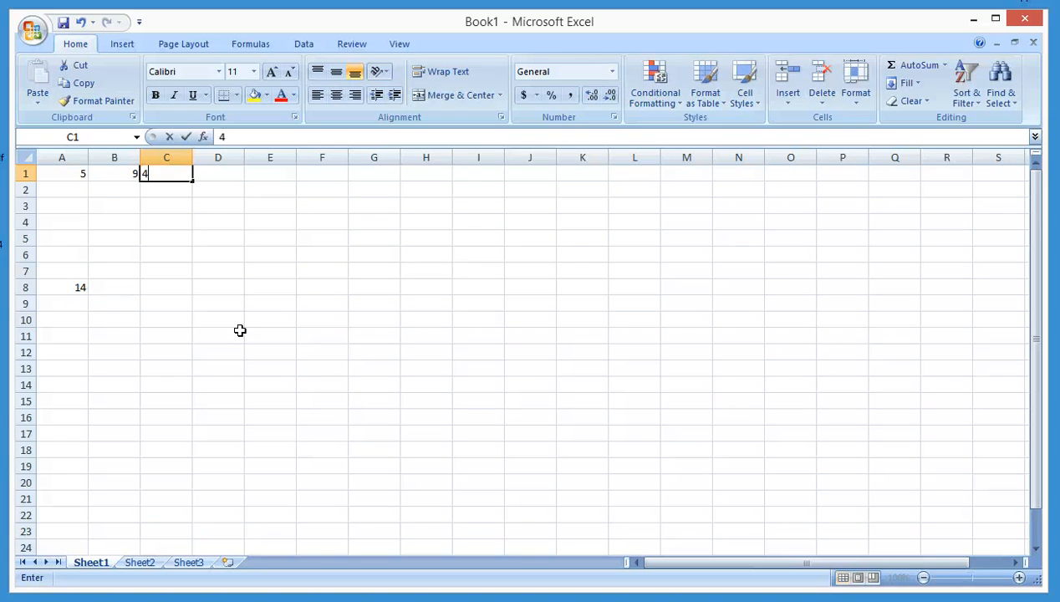
{"action": "type", "text": "4"}
{"action": "key", "text": "Tab"}
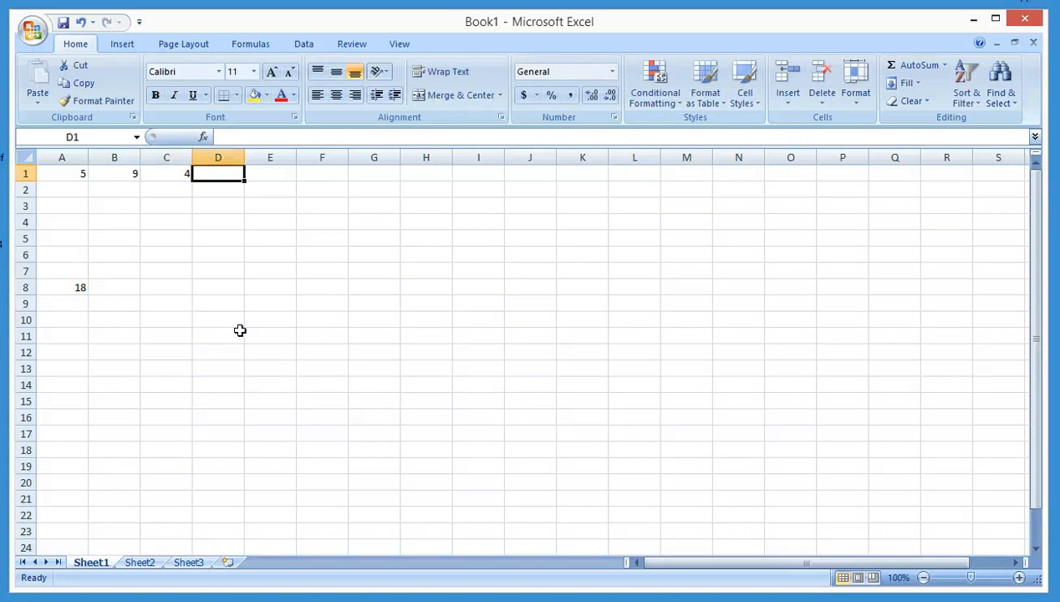
{"action": "type", "text": "7"}
{"action": "key", "text": "Tab"}
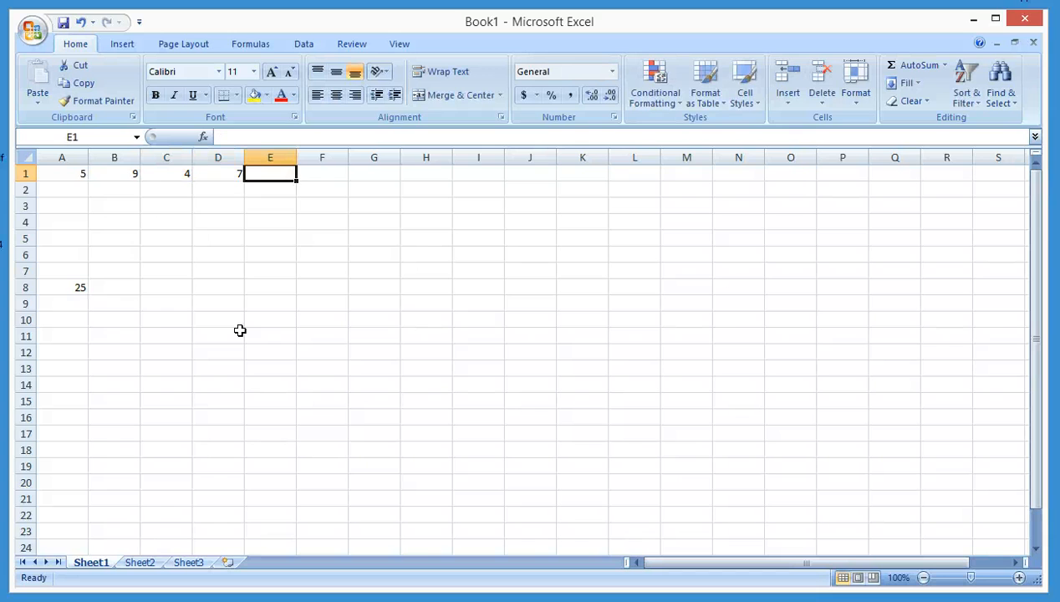
{"action": "type", "text": "10"}
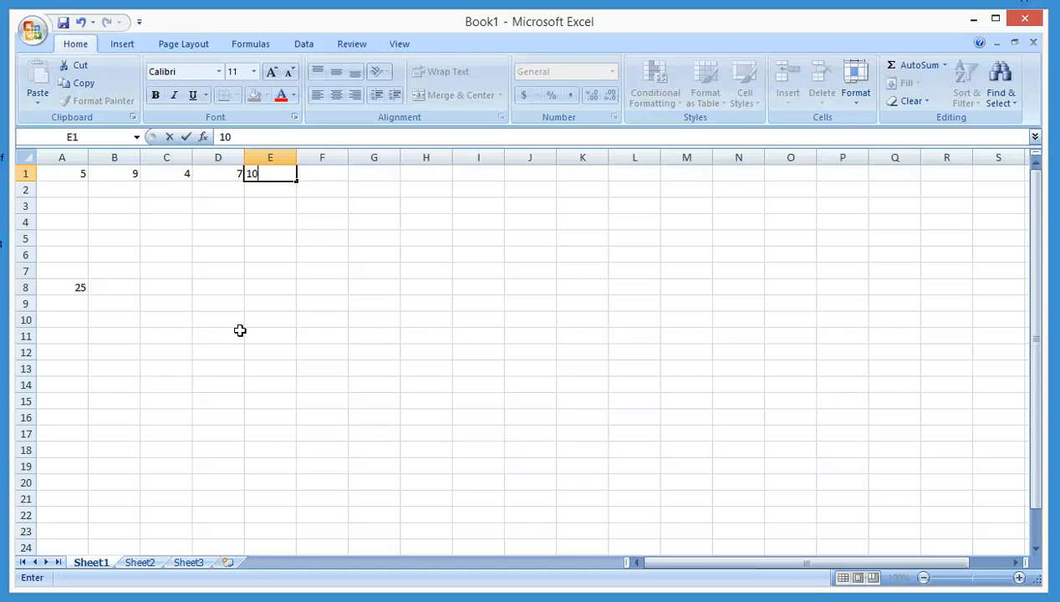
{"action": "key", "text": "Tab"}
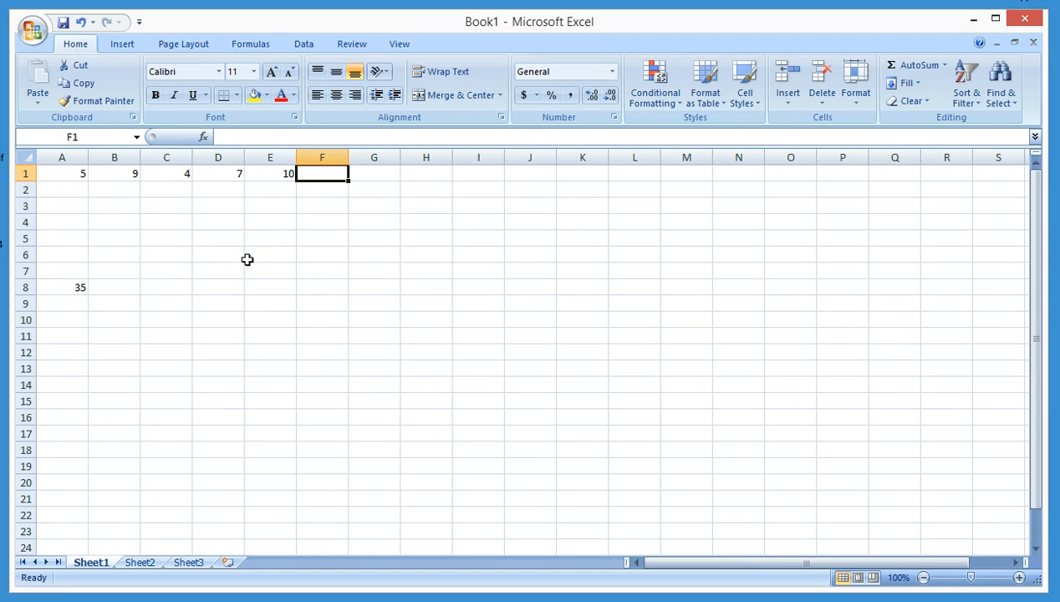
Step: Use AutoSum to total A1:E1 in cell F1 and again in cell B8
{"action": "left_click", "coordinate": [924, 71]}
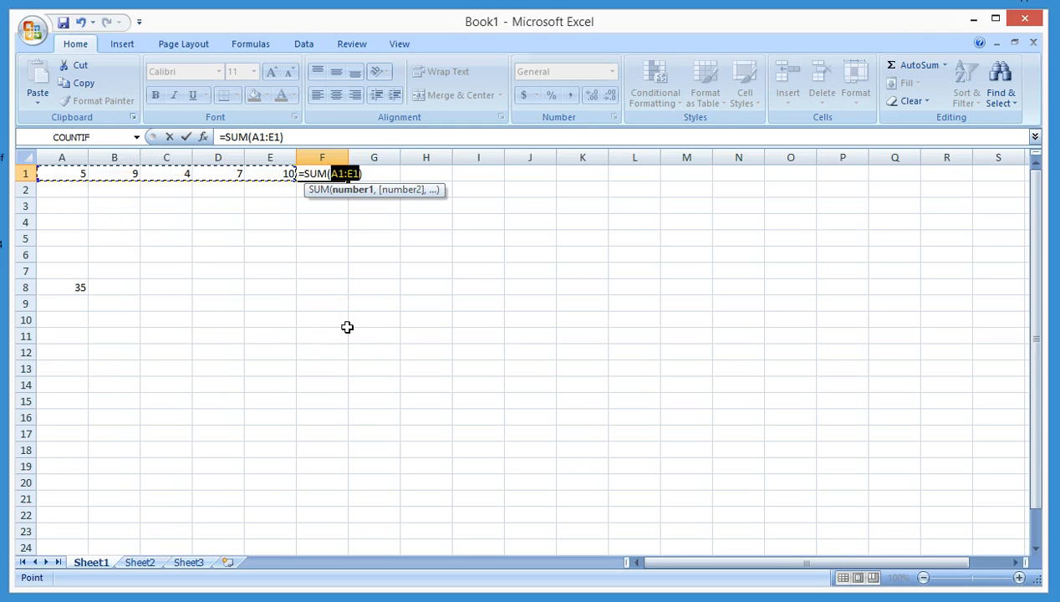
{"action": "key", "text": "Return"}
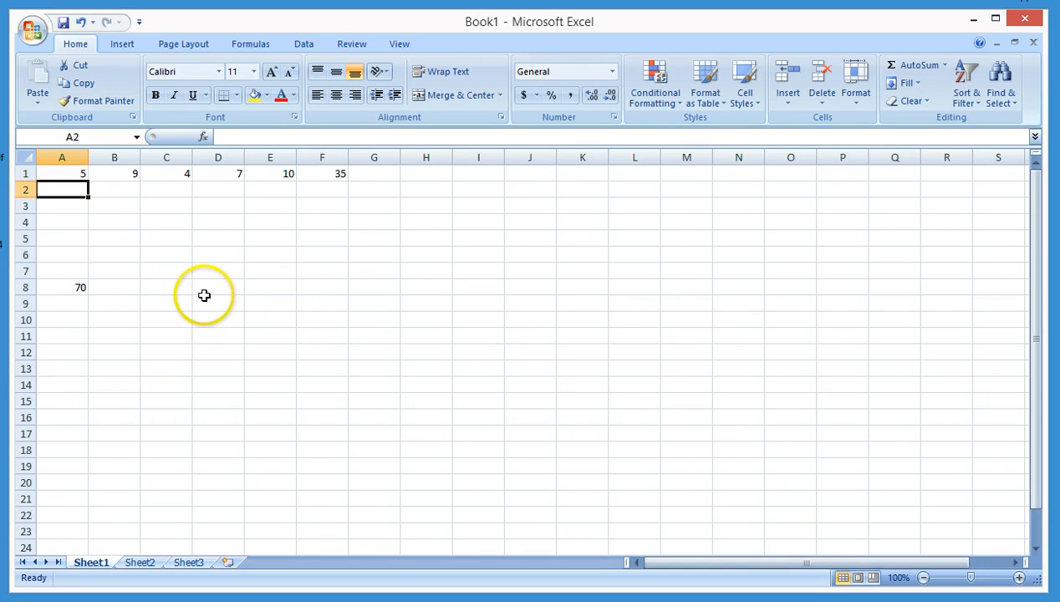
{"action": "left_click", "coordinate": [126, 287]}
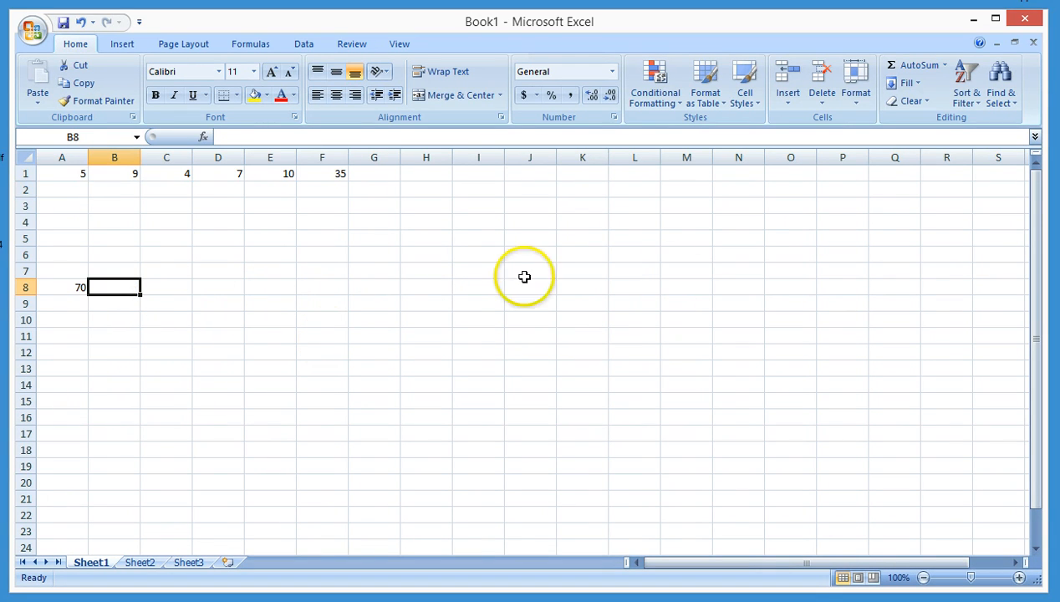
{"action": "left_click", "coordinate": [936, 65]}
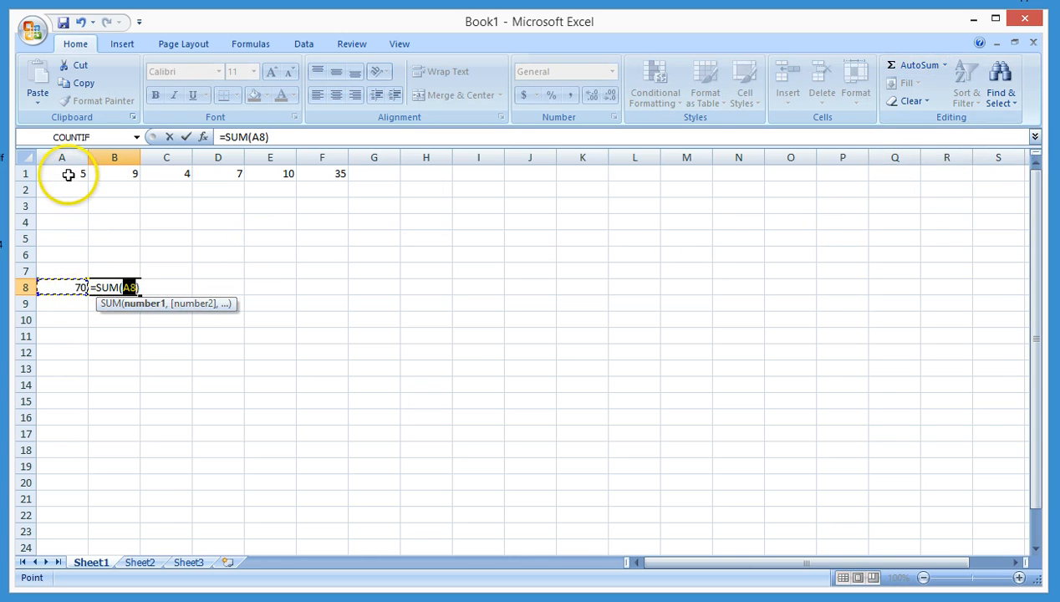
{"action": "left_click_drag", "start_coordinate": [71, 173], "coordinate": [288, 174]}
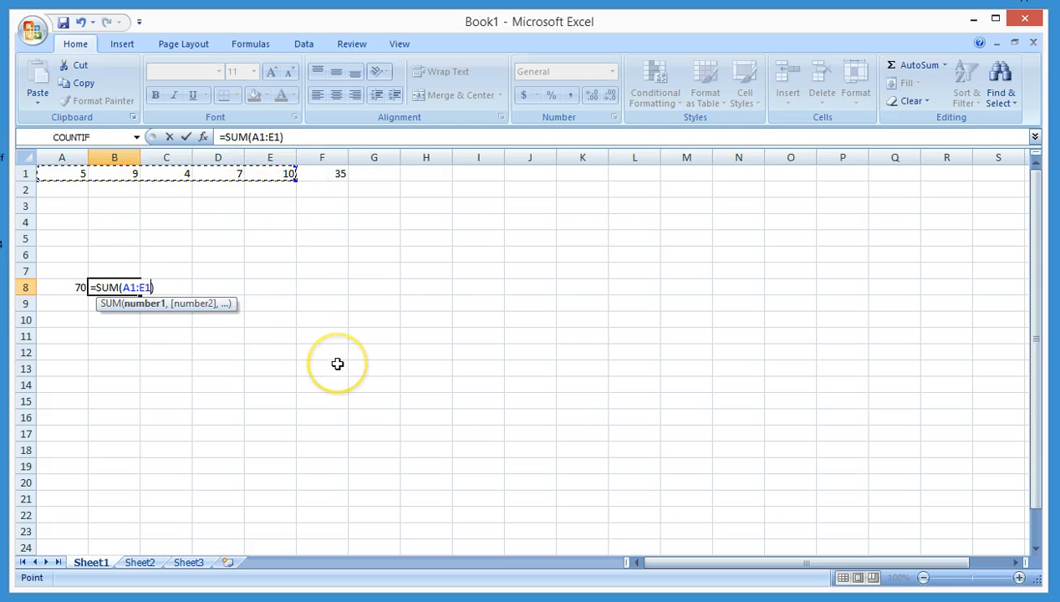
{"action": "key", "text": "Return"}
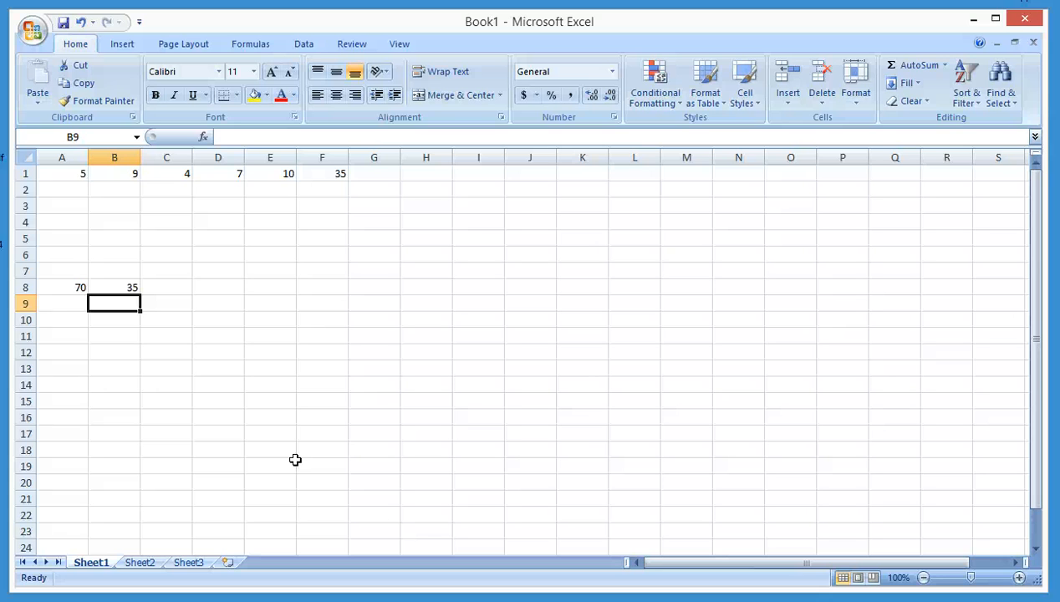
Step: Examine the available functions in the Insert Function dialog, browse the All category from start to end, and cancel
{"action": "left_click", "coordinate": [203, 139]}
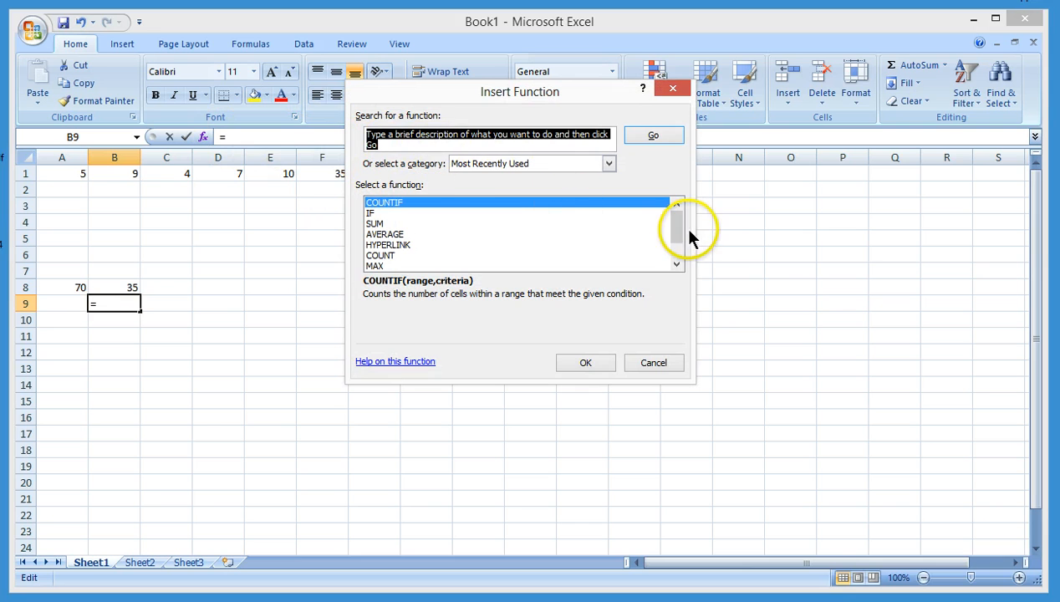
{"action": "mouse_move", "coordinate": [677, 221]}
{"action": "left_mouse_down"}
{"action": "mouse_move", "coordinate": [670, 265]}
{"action": "mouse_move", "coordinate": [673, 222]}
{"action": "left_mouse_up"}
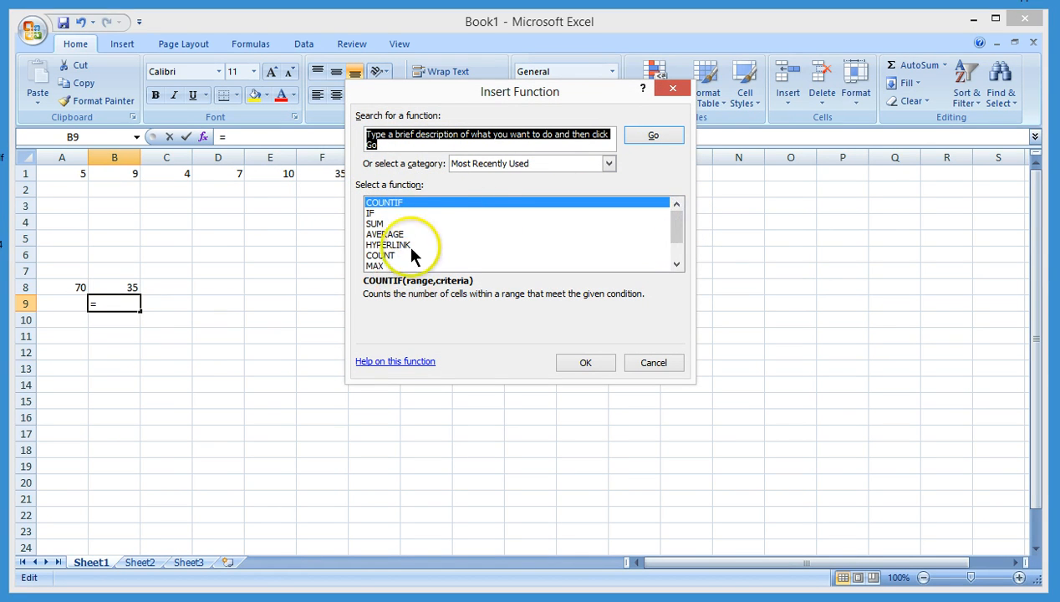
{"action": "left_click", "coordinate": [610, 164]}
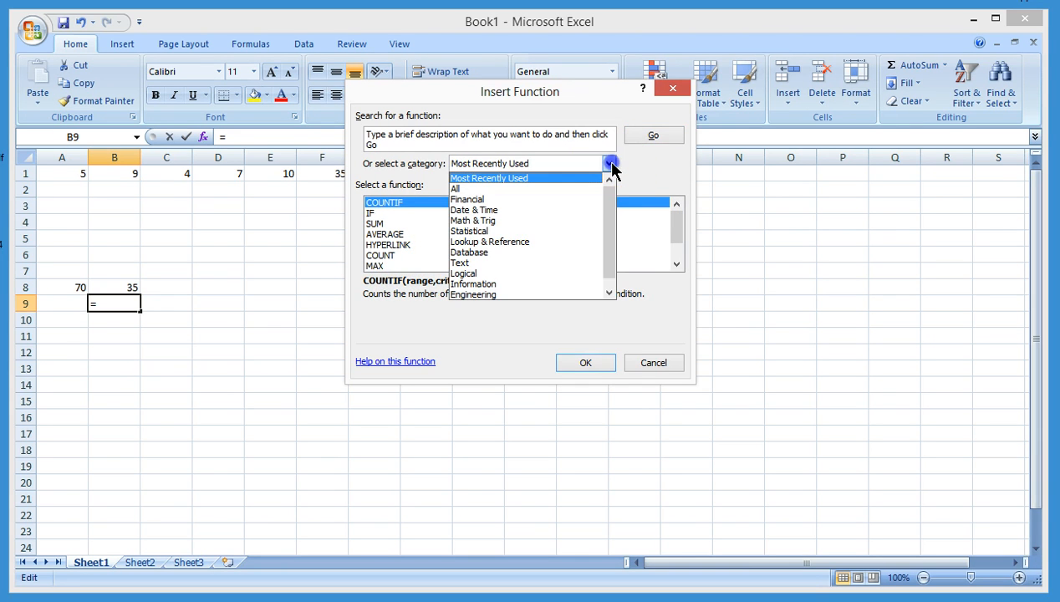
{"action": "left_click_drag", "start_coordinate": [610, 199], "coordinate": [588, 195]}
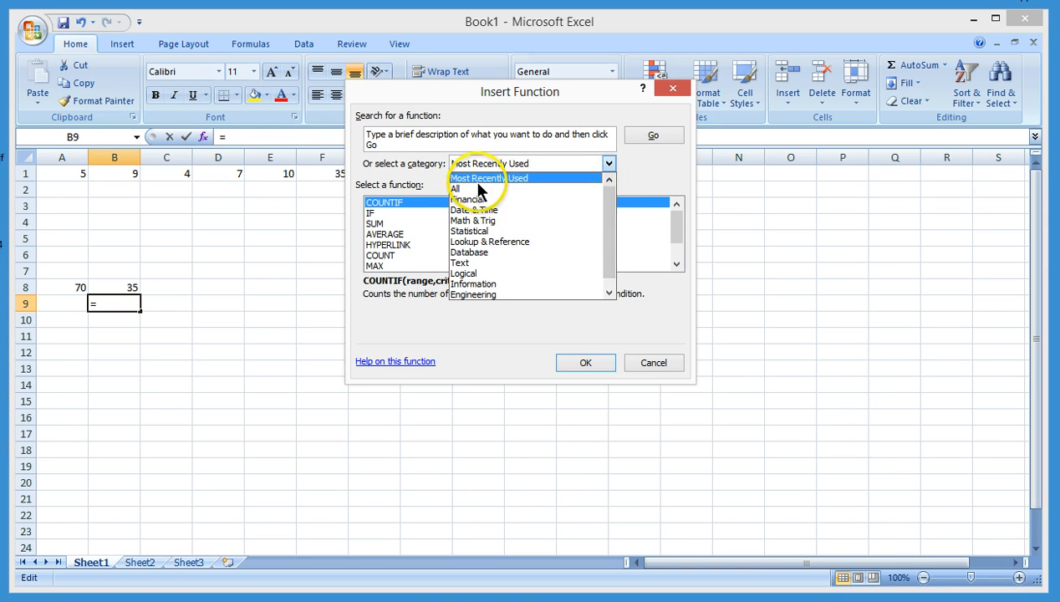
{"action": "left_click", "coordinate": [477, 189]}
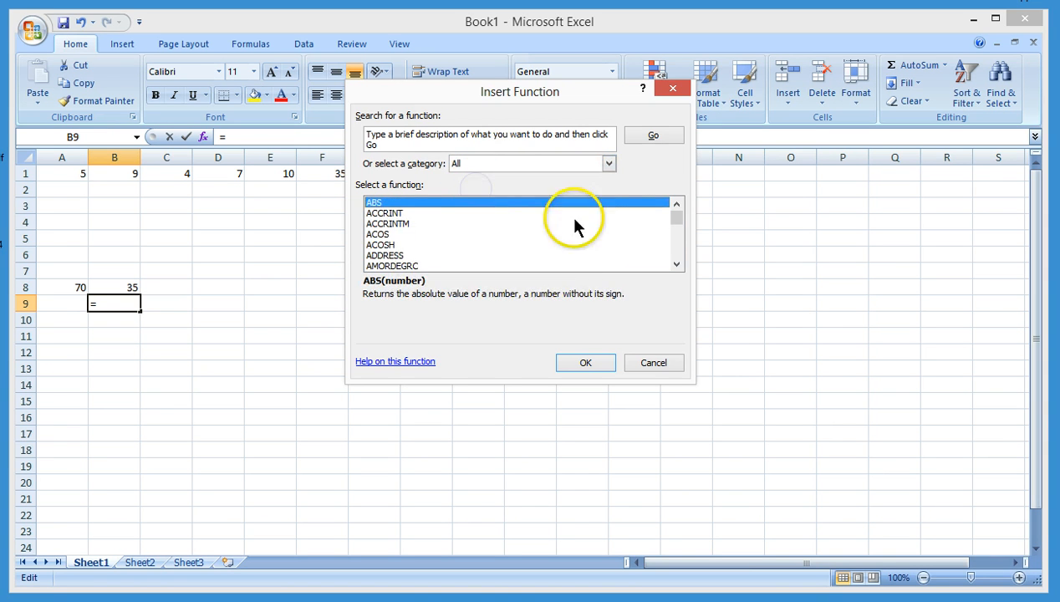
{"action": "left_click_drag", "start_coordinate": [680, 219], "coordinate": [677, 266]}
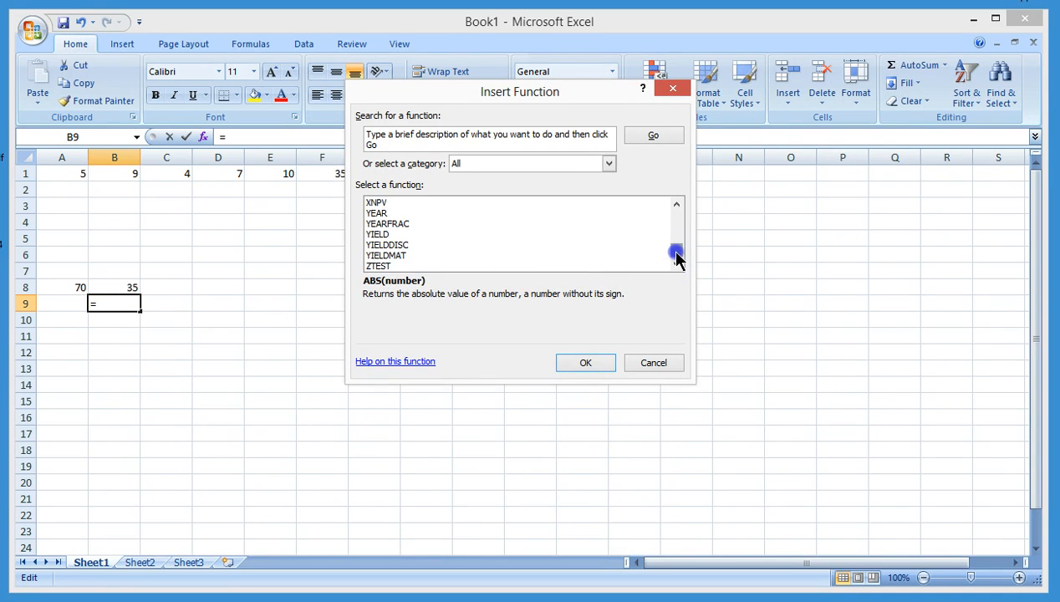
{"action": "left_click_drag", "start_coordinate": [675, 257], "coordinate": [676, 216]}
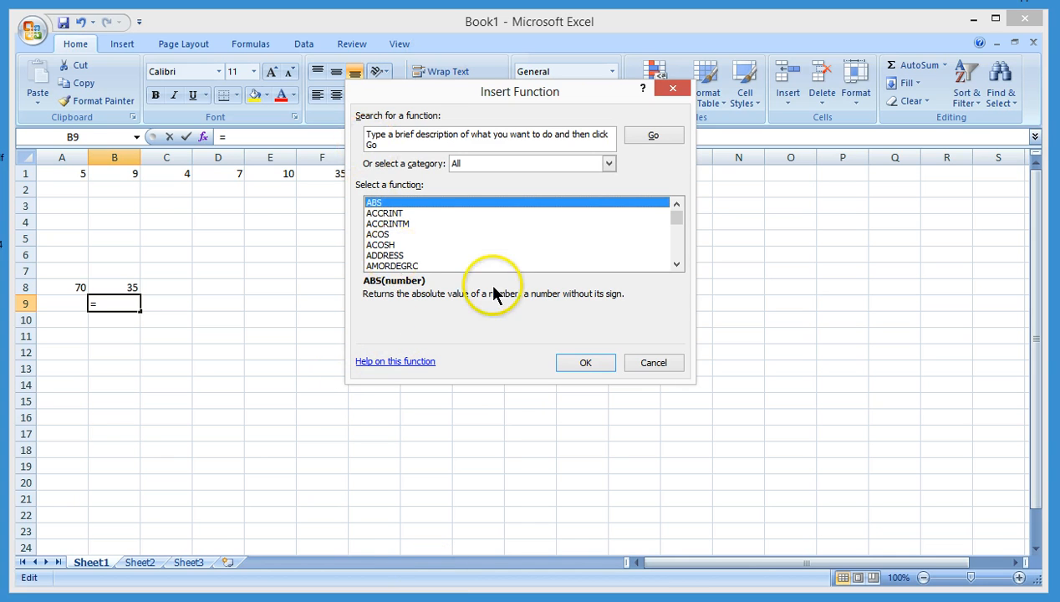
{"action": "left_click", "coordinate": [658, 365]}
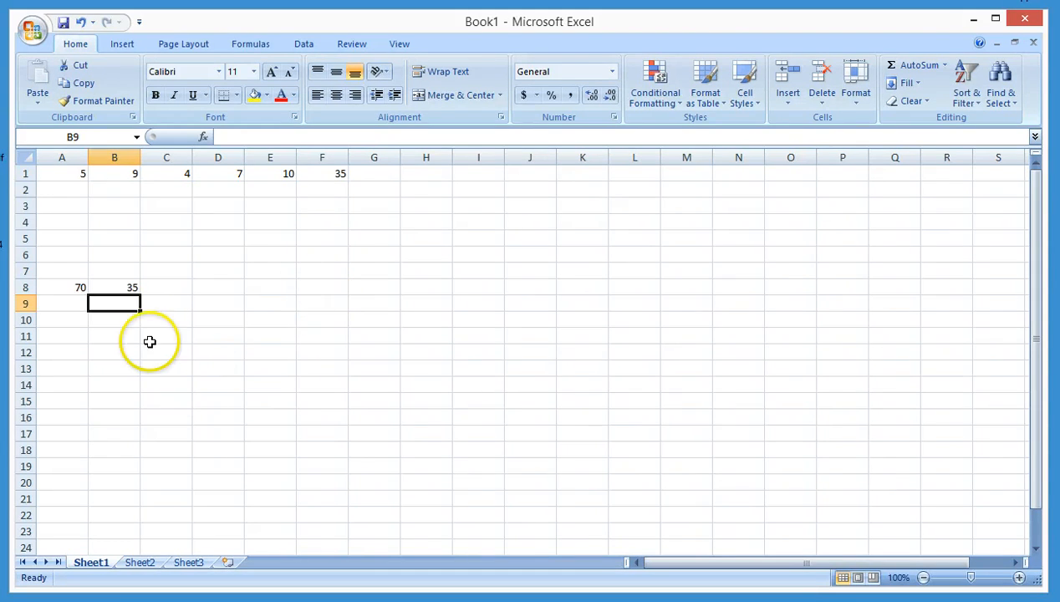
Step: Change the B1 reference to B2 in the formula in cell A8
{"action": "left_click", "coordinate": [63, 287]}
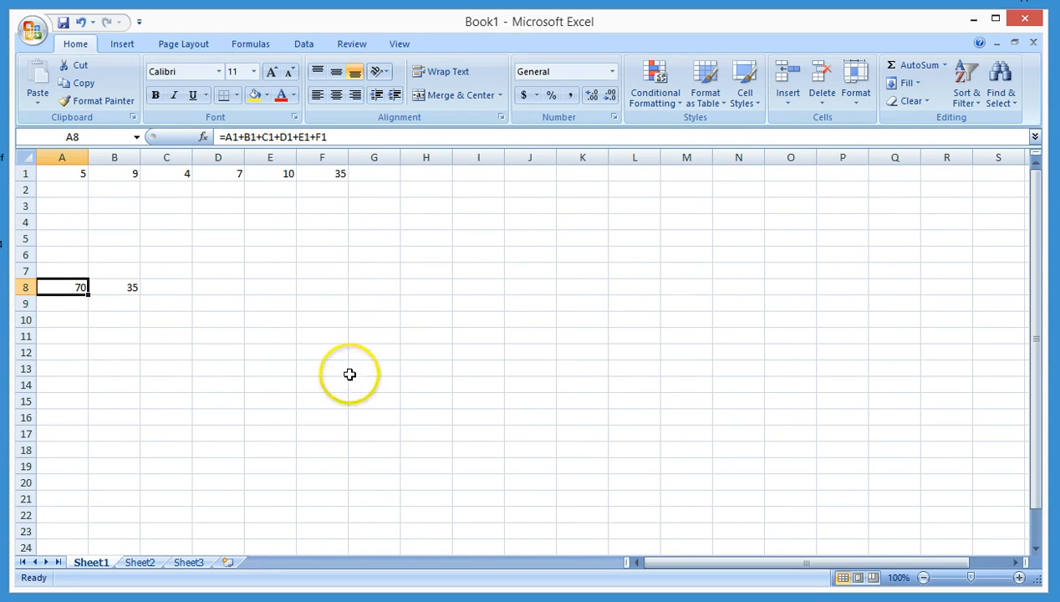
{"action": "left_click", "coordinate": [334, 136]}
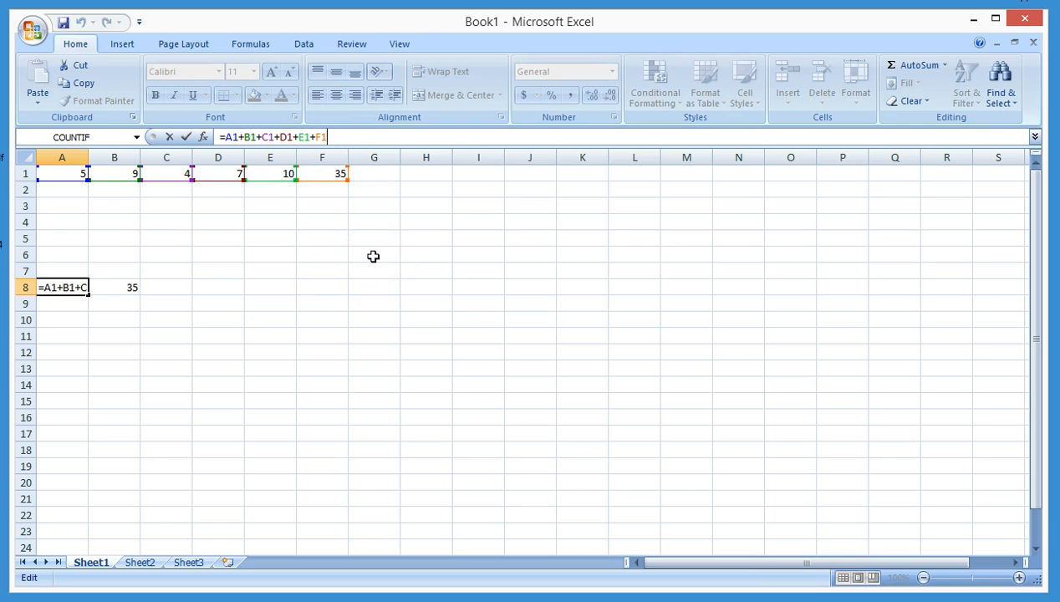
{"action": "double_click", "coordinate": [254, 137]}
{"action": "key", "text": "BackSpace"}
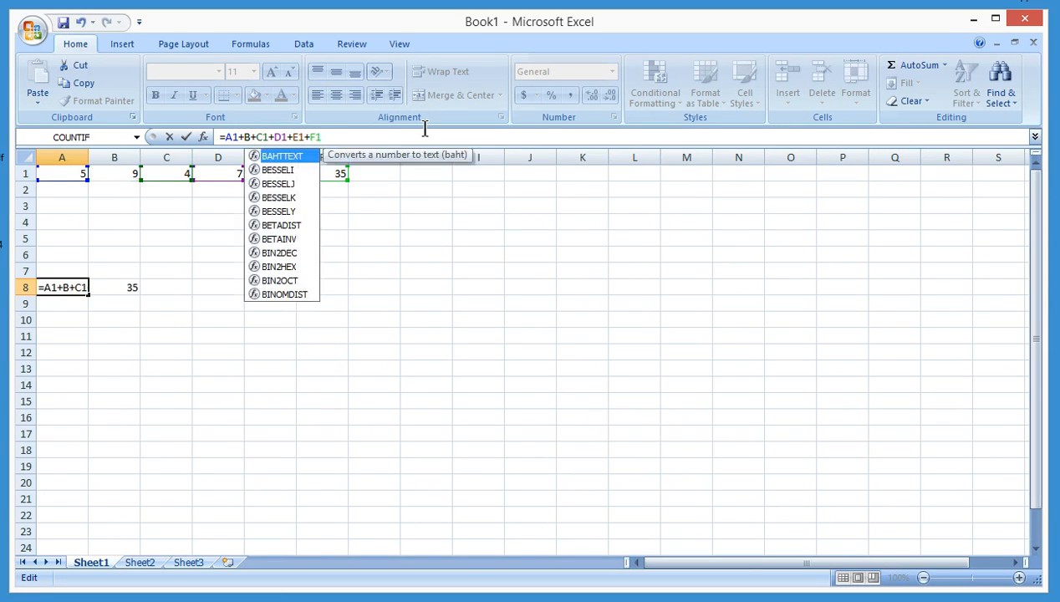
{"action": "type", "text": "2"}
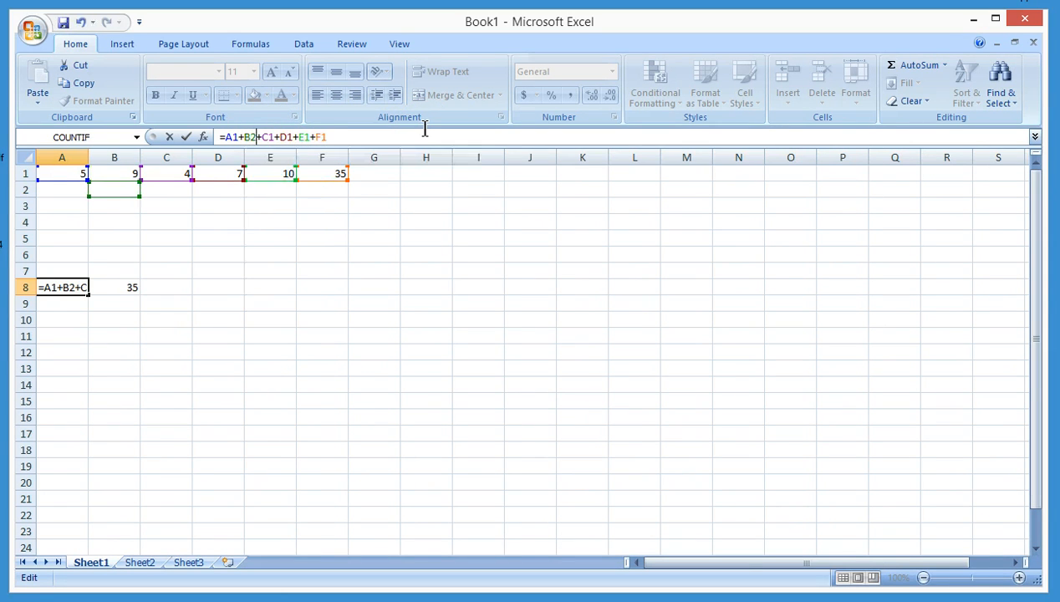
{"action": "key", "text": "Return"}
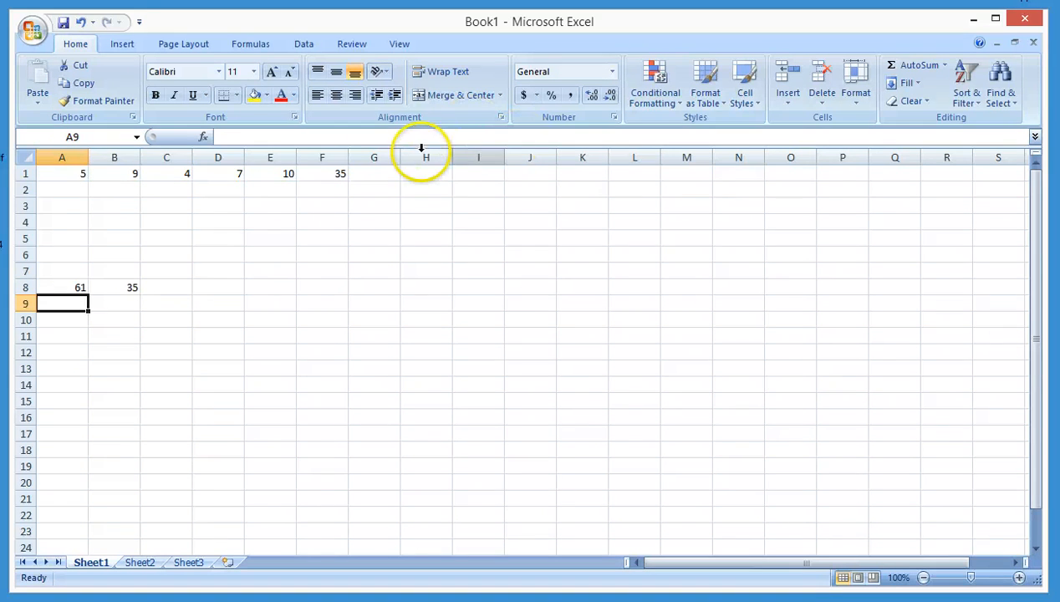
Step: Enter 1 in cell B2 and check the formula in cell A8
{"action": "left_click", "coordinate": [133, 189]}
{"action": "type", "text": "1"}
{"action": "key", "text": "Return"}
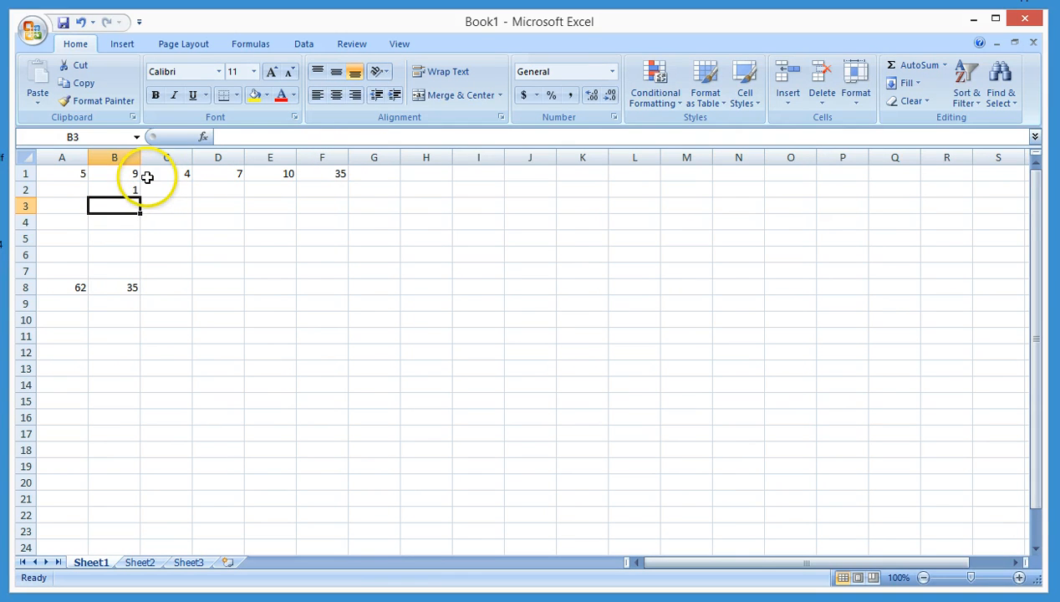
{"action": "left_click", "coordinate": [72, 287]}
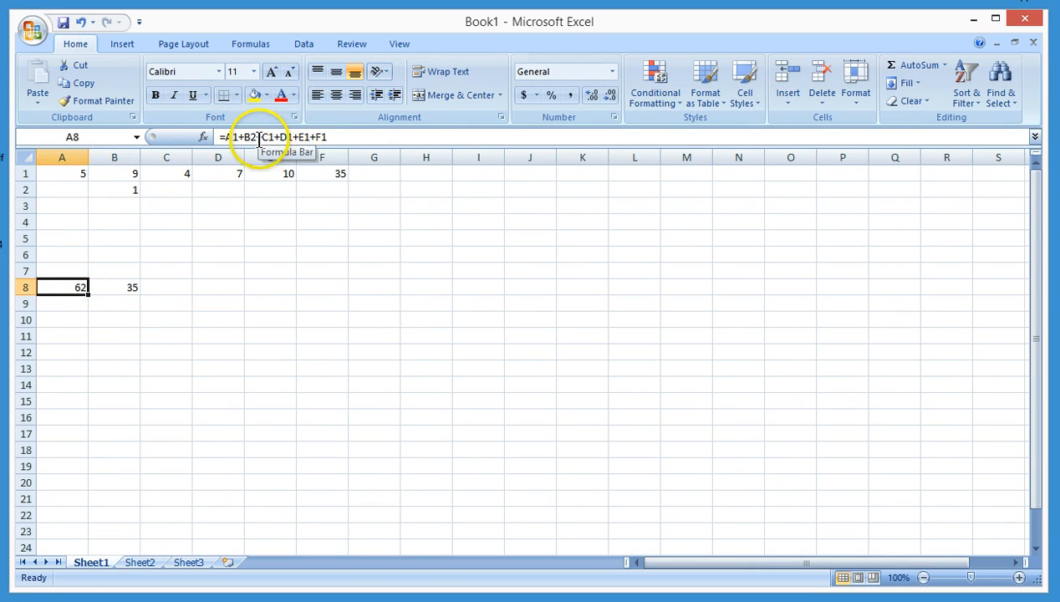
Step: Undo the entry in cell B2 and the reference change in the A8 formula
{"action": "left_click", "coordinate": [82, 24]}
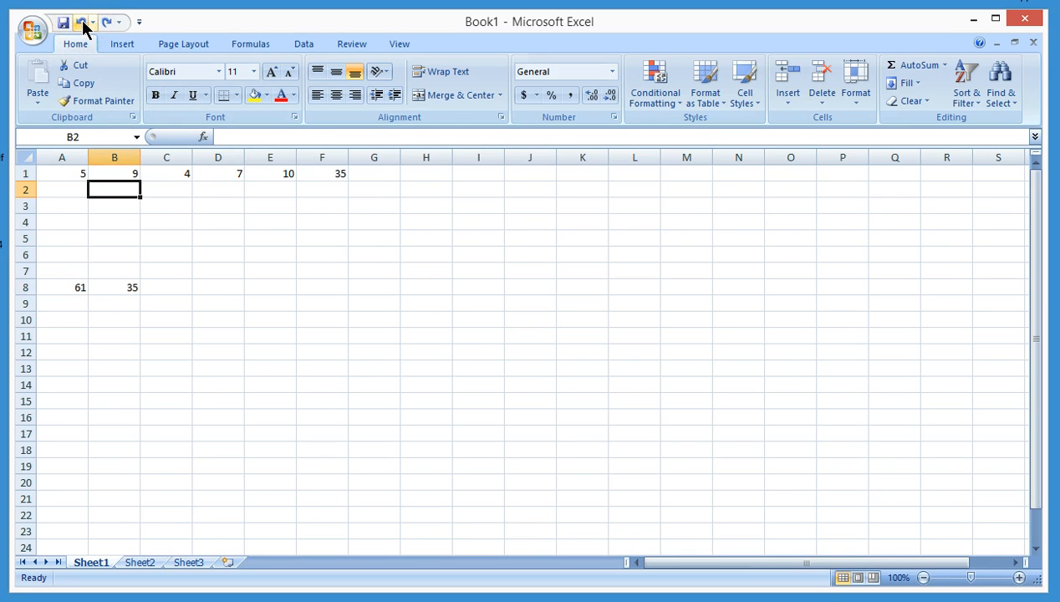
{"action": "left_click", "coordinate": [81, 24]}
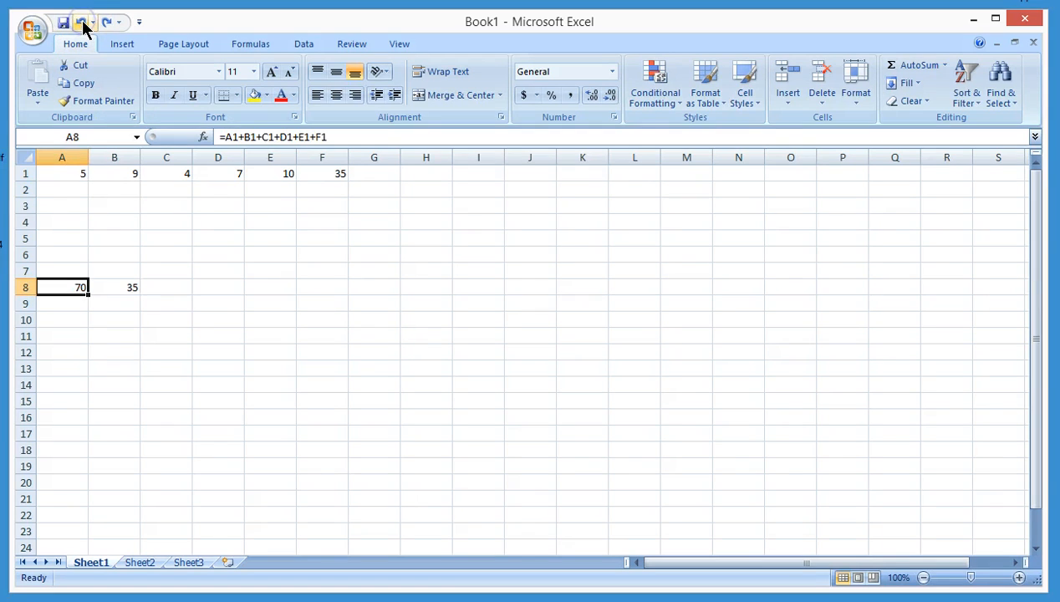
{"action": "left_click", "coordinate": [311, 268]}
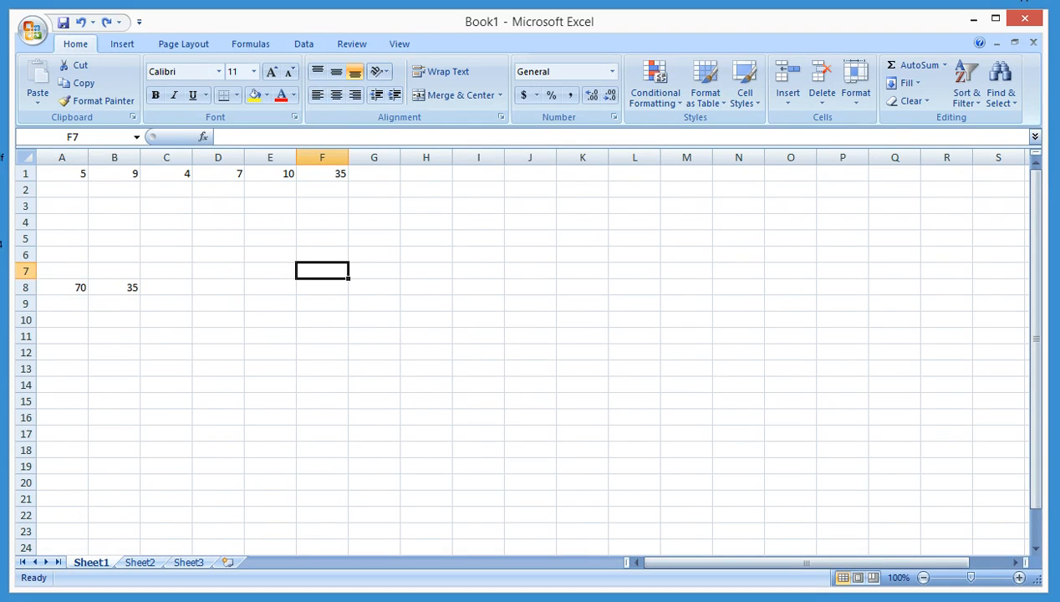
Step: Remove the F1 term from the formula in cell A8 so that it reads =A1+B1+C1+D1+E1
{"action": "left_click", "coordinate": [63, 288]}
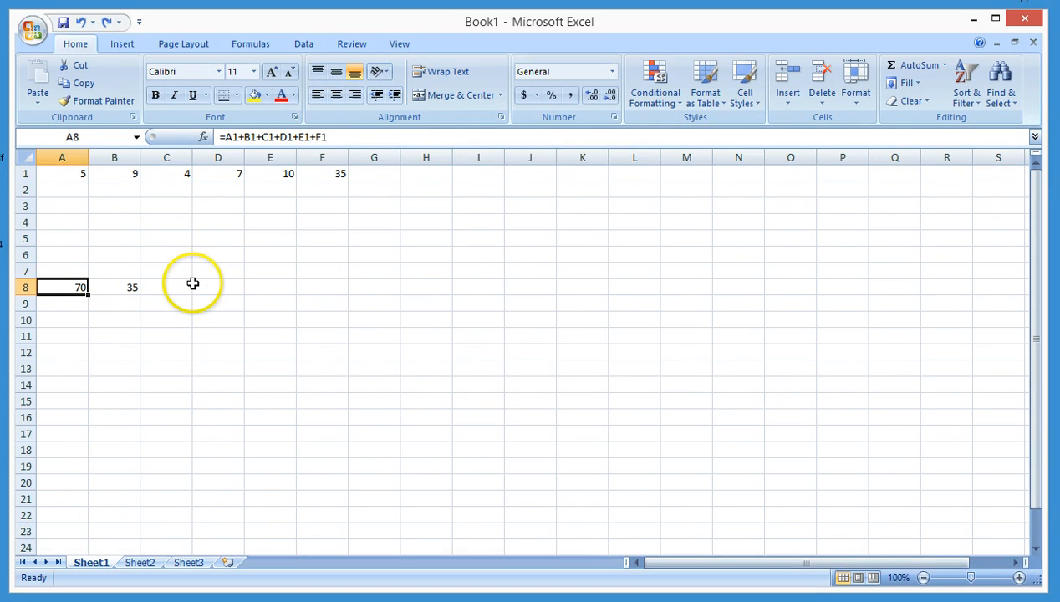
{"action": "left_click", "coordinate": [352, 136]}
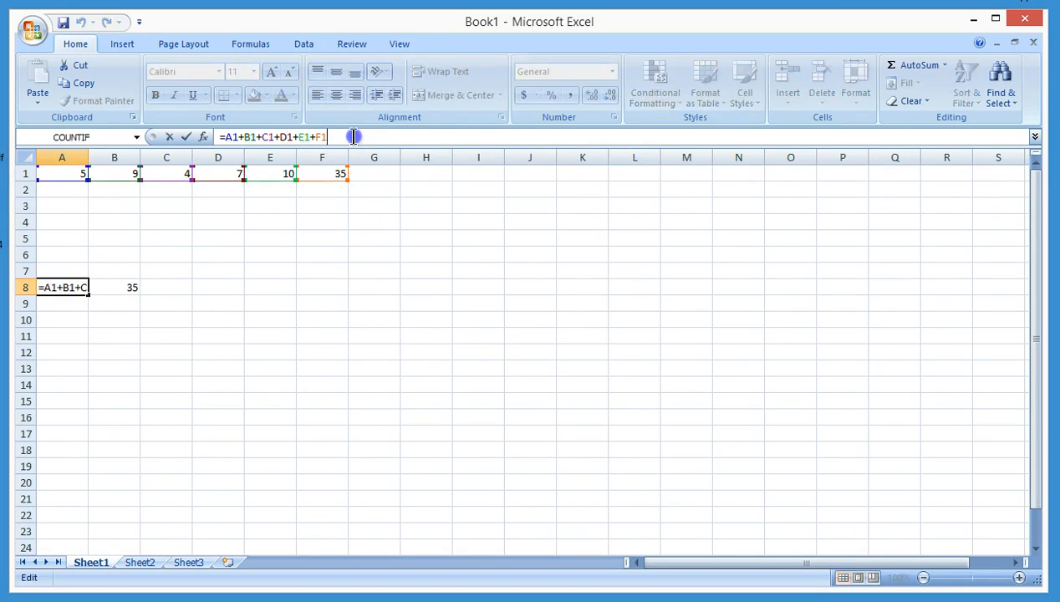
{"action": "key", "text": "BackSpace"}
{"action": "key", "text": "BackSpace"}
{"action": "key", "text": "BackSpace"}
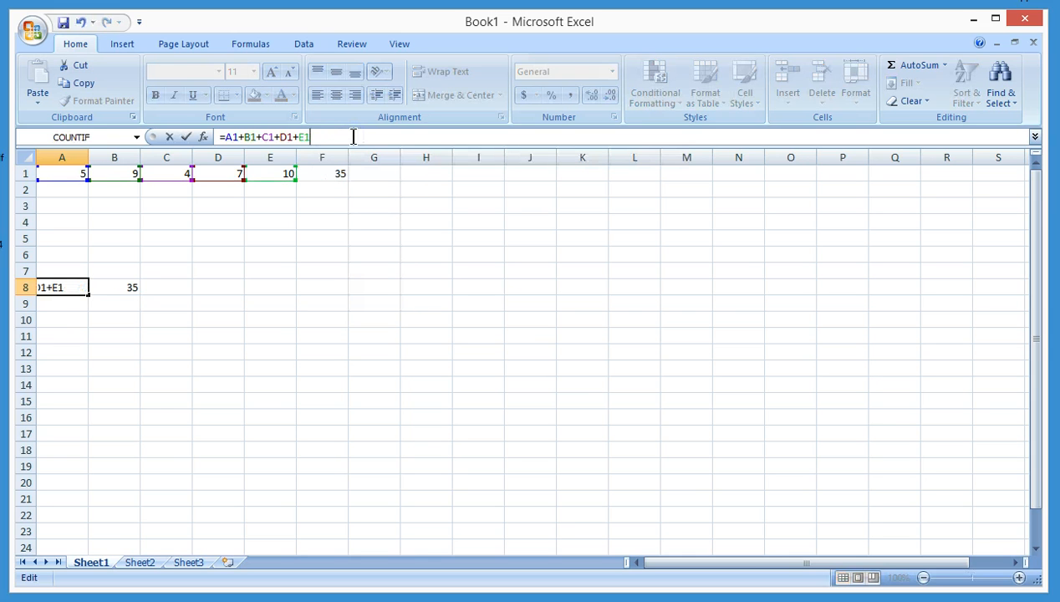
{"action": "key", "text": "Return"}
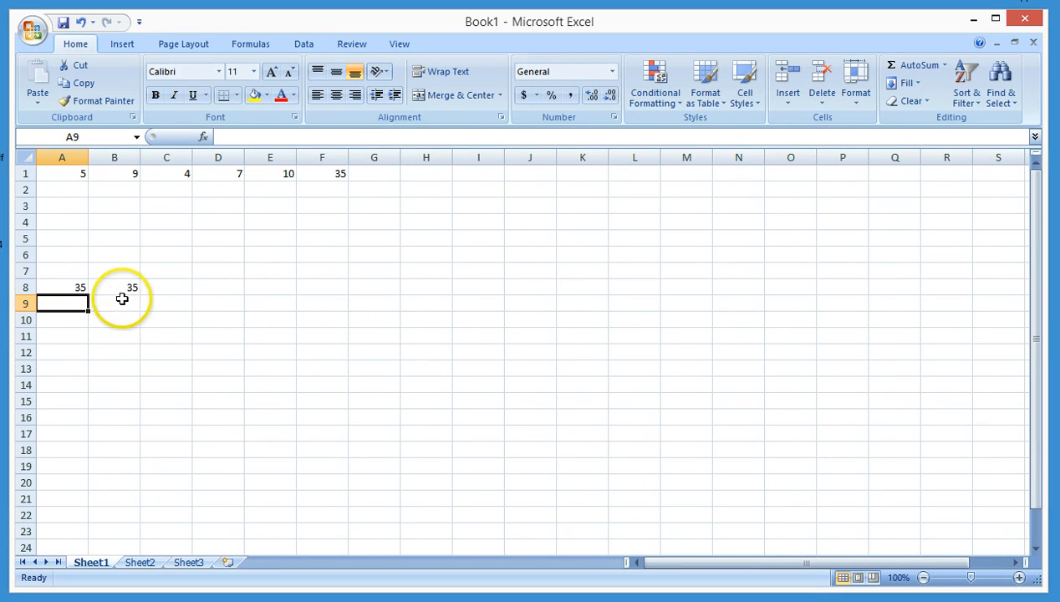
Step: Try to enter the formula in cell A8 with a trailing plus sign, declining the proposed correction
{"action": "left_click", "coordinate": [79, 288]}
{"action": "left_click", "coordinate": [324, 137]}
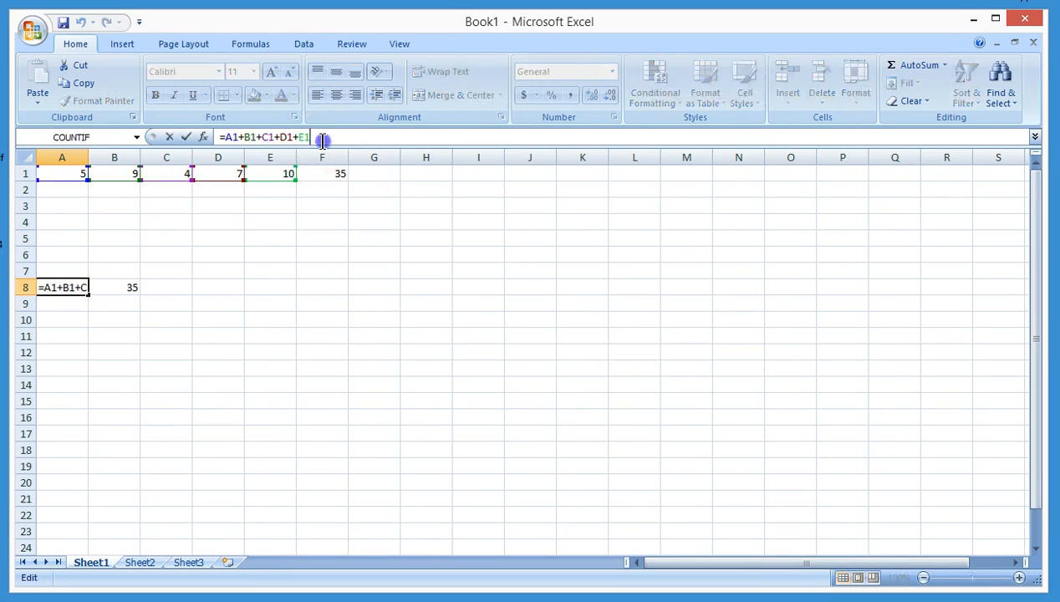
{"action": "type", "text": "+"}
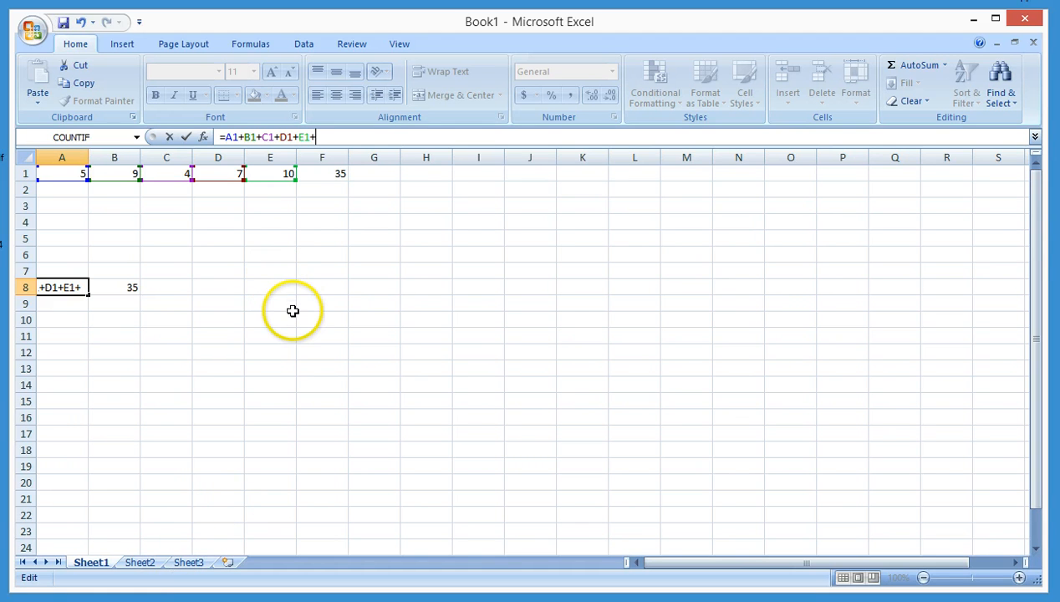
{"action": "key", "text": "Return"}
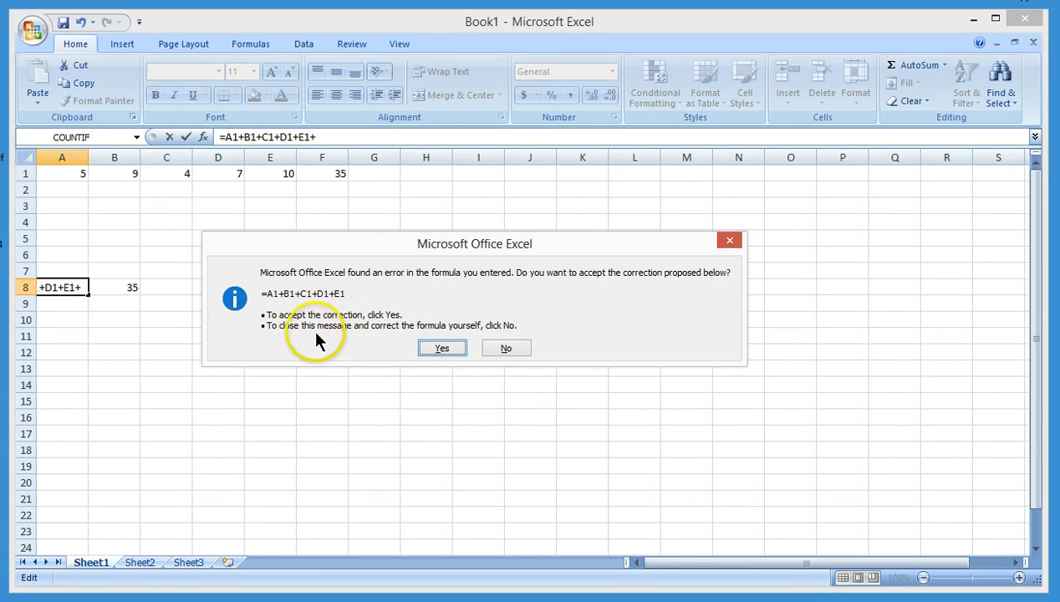
{"action": "left_click", "coordinate": [505, 349]}
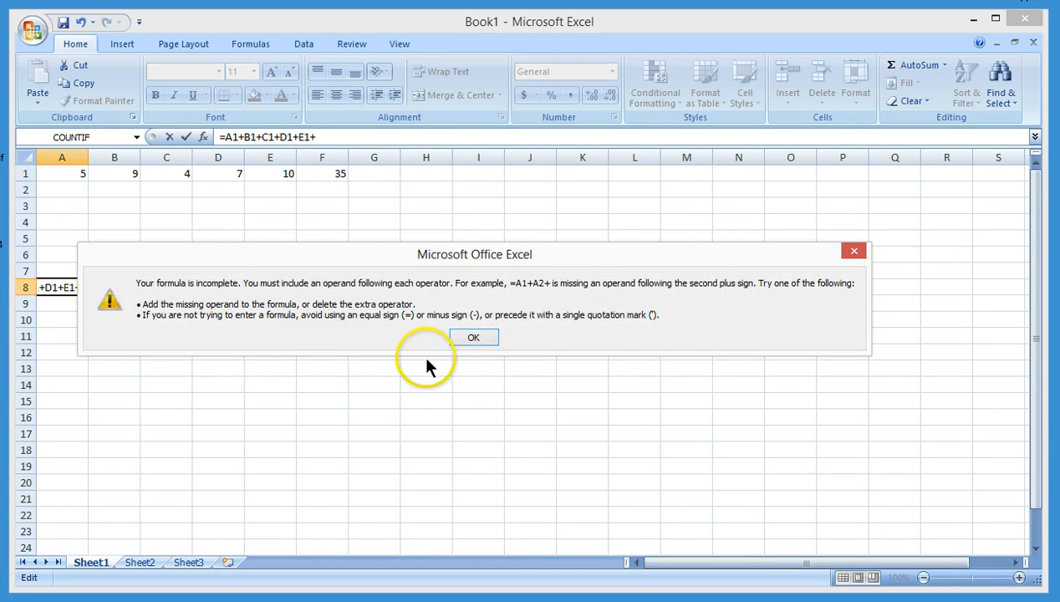
{"action": "left_click", "coordinate": [483, 335]}
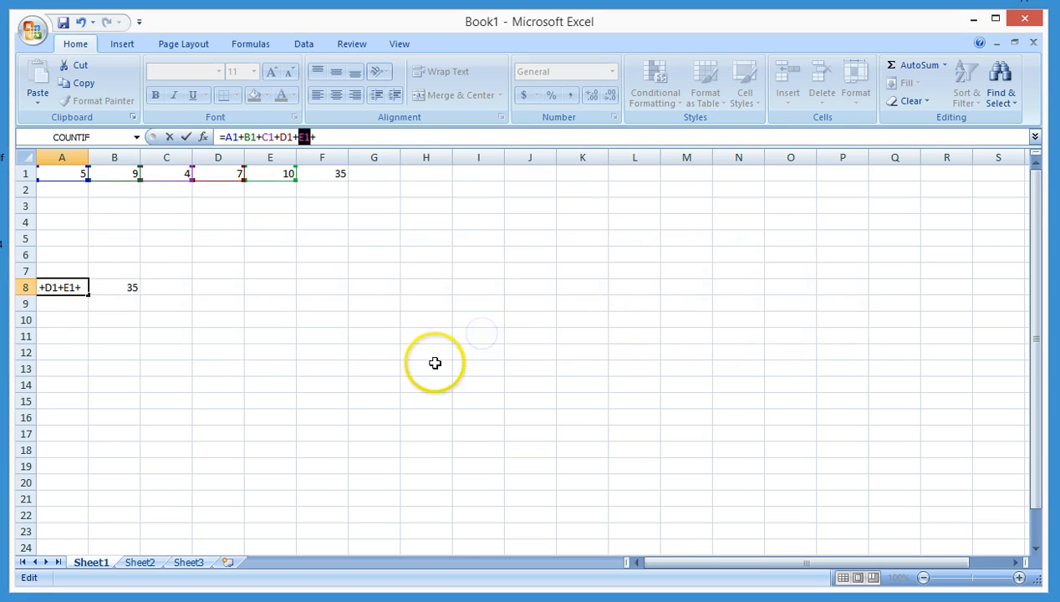
Step: Delete the trailing plus sign from the A8 formula and commit =A1+B1+C1+D1+E1
{"action": "left_click", "coordinate": [347, 137]}
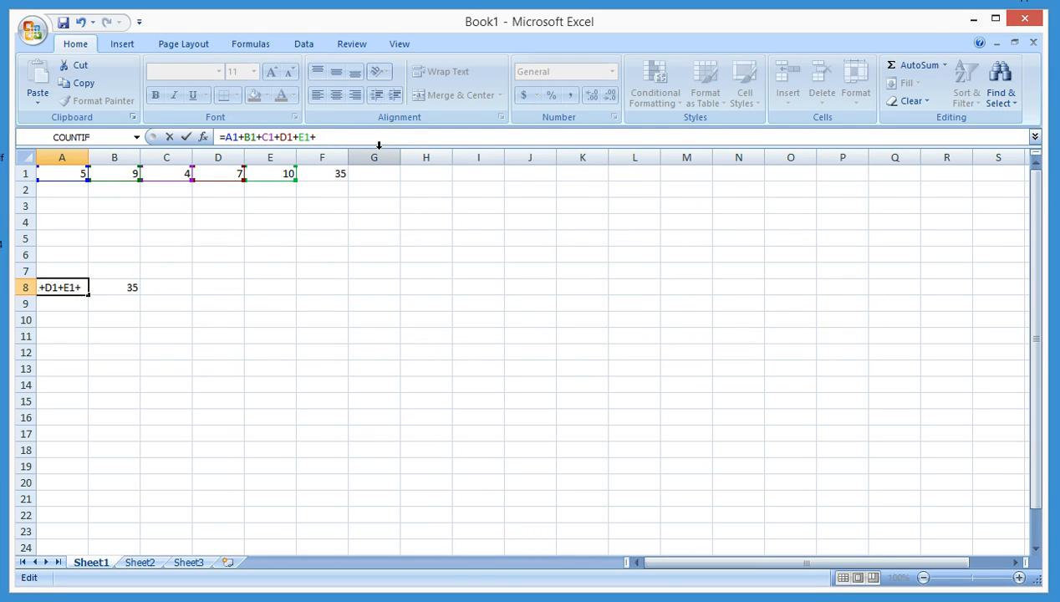
{"action": "key", "text": "BackSpace"}
{"action": "key", "text": "Return"}
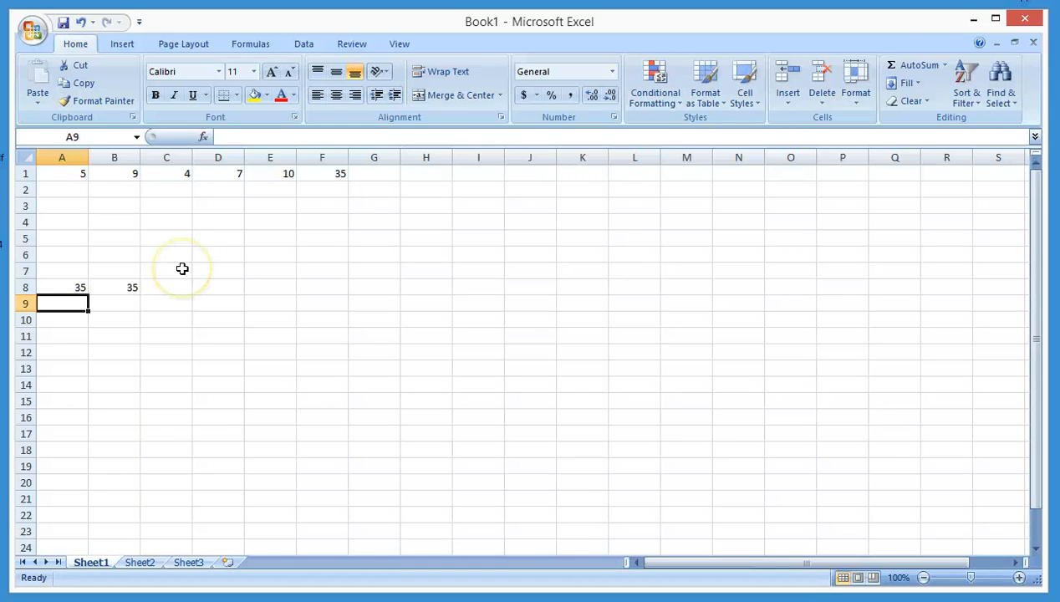
Step: Enter the text OXL02 in cell F11
{"action": "left_click", "coordinate": [327, 343]}
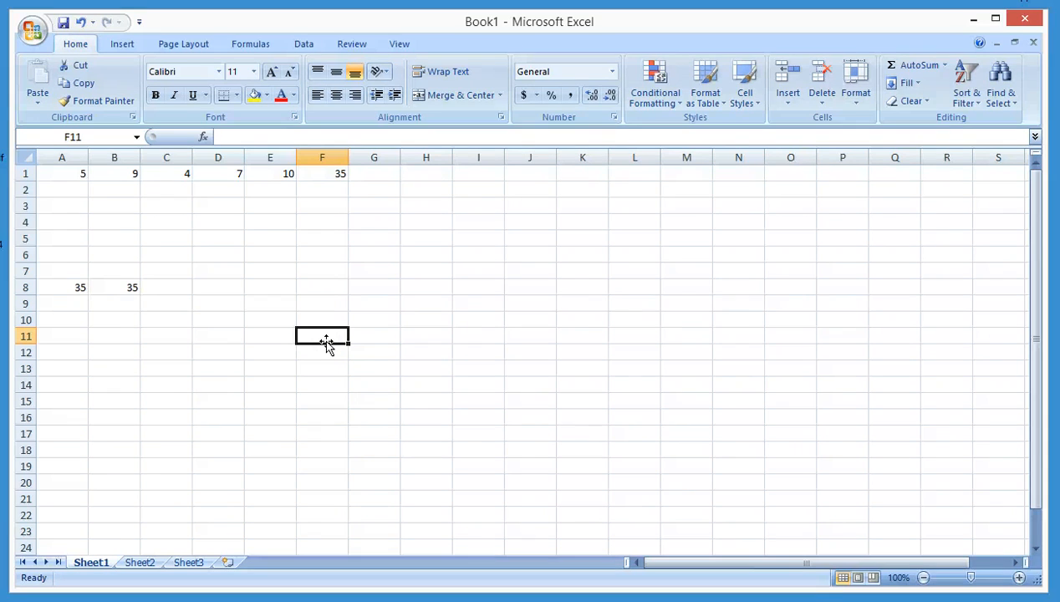
{"action": "type", "text": "OKL"}
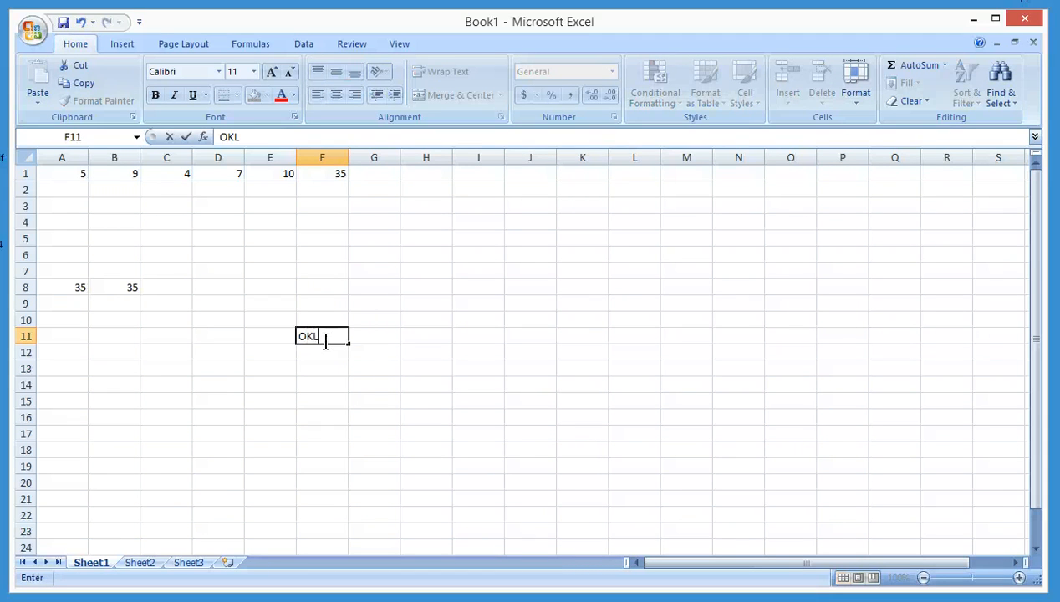
{"action": "type", "text": "02"}
{"action": "key", "text": "BackSpace"}
{"action": "key", "text": "BackSpace"}
{"action": "key", "text": "BackSpace"}
{"action": "key", "text": "BackSpace"}
{"action": "type", "text": "XLo"}
{"action": "key", "text": "BackSpace"}
{"action": "type", "text": "02"}
{"action": "left_click", "coordinate": [529, 354]}
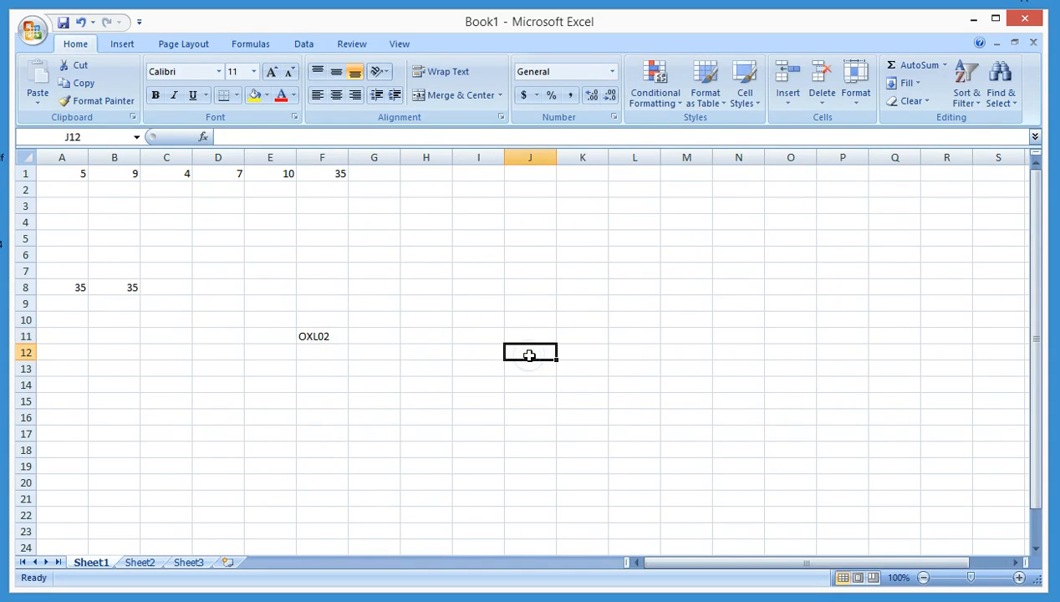
{"action": "left_click_drag", "start_coordinate": [310, 320], "coordinate": [334, 398]}
{"action": "left_click", "coordinate": [545, 372]}
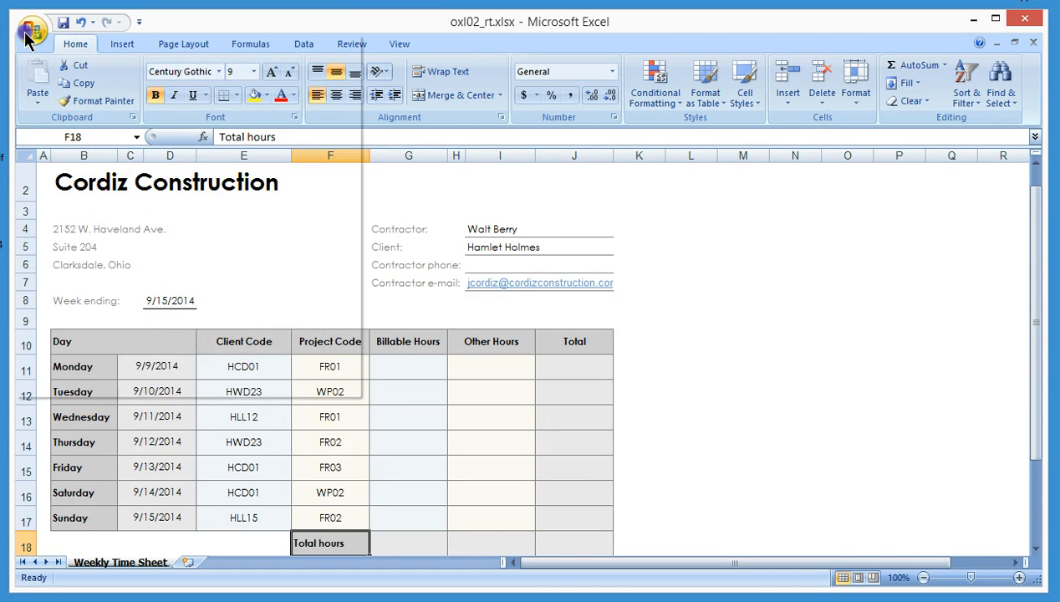
Step: Start saving a copy of the time sheet workbook and set its file name to oxl05_rt.xlsx
{"action": "left_click", "coordinate": [30, 33]}
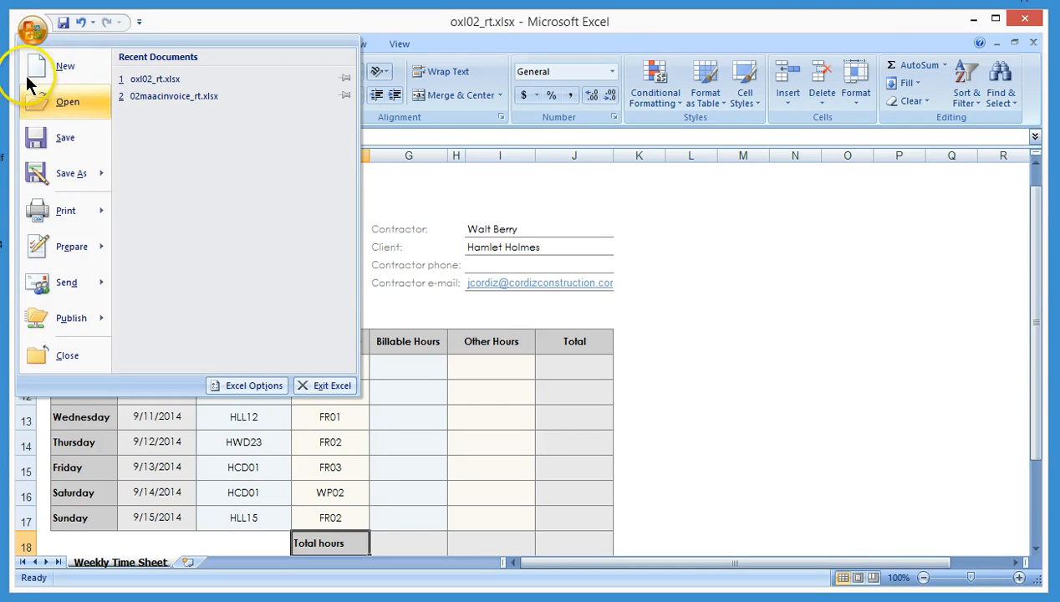
{"action": "mouse_move", "coordinate": [47, 173]}
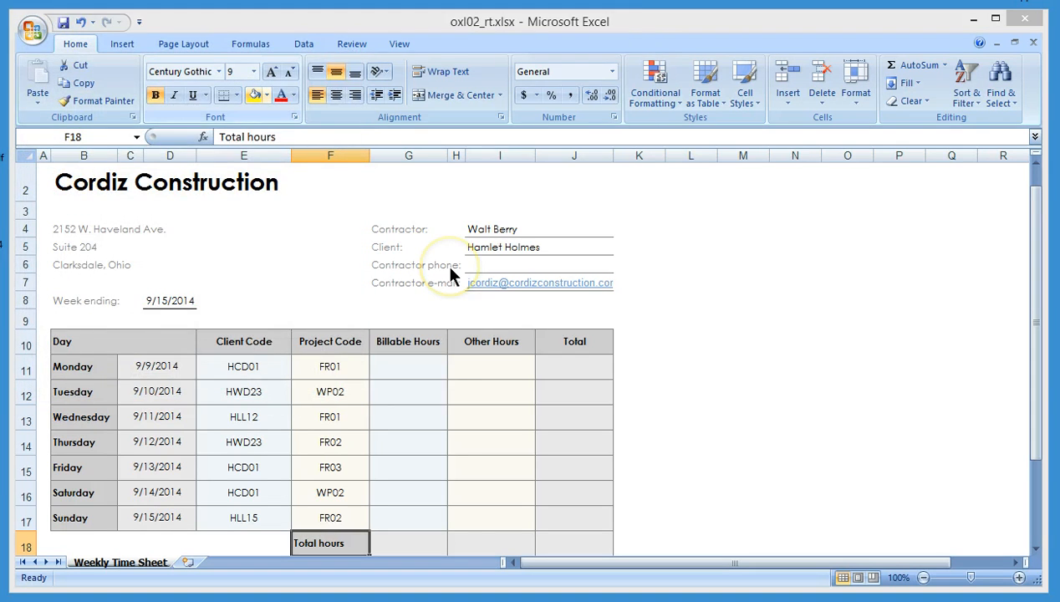
{"action": "left_click", "coordinate": [191, 287]}
{"action": "key", "text": "Left"}
{"action": "key", "text": "Left"}
{"action": "key", "text": "Left"}
{"action": "key", "text": "Left"}
{"action": "key", "text": "Left"}
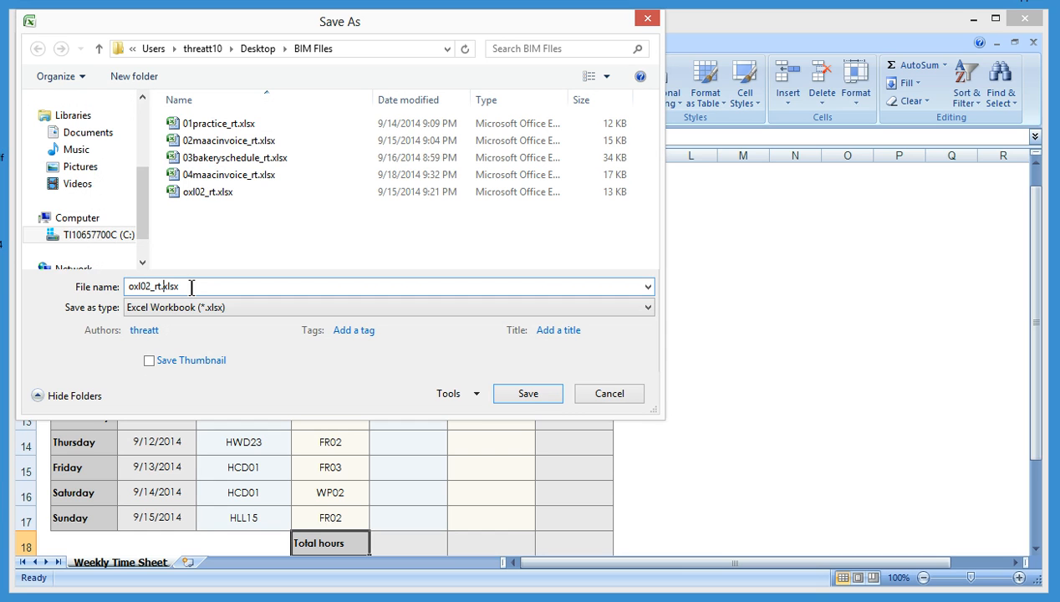
{"action": "key", "text": "Left"}
{"action": "key", "text": "Left"}
{"action": "key", "text": "Left"}
{"action": "key", "text": "BackSpace"}
{"action": "type", "text": "5"}
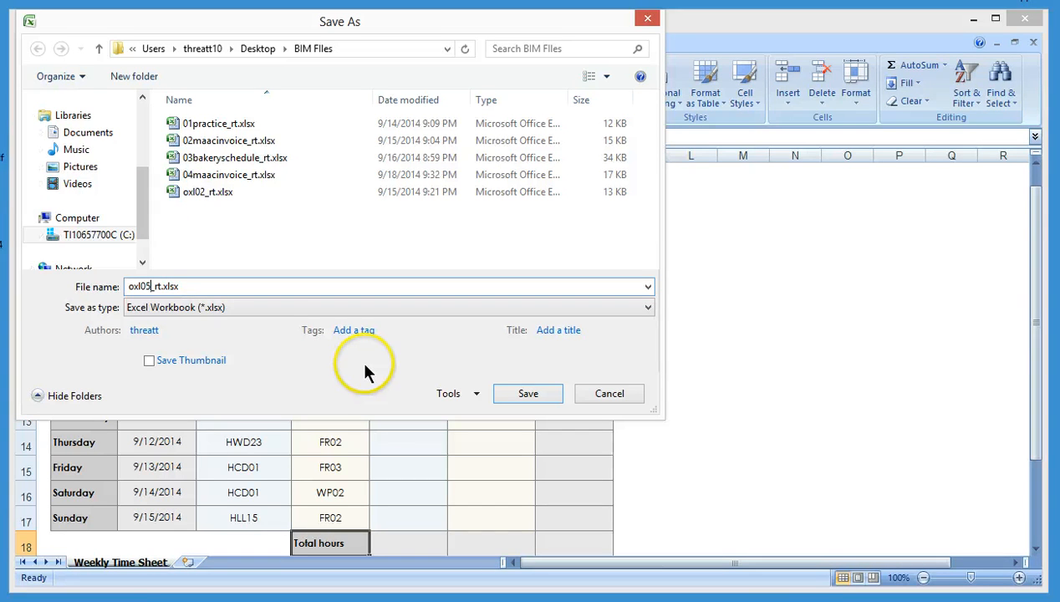
Step: Choose the Desktop as the destination and save the workbook copy there
{"action": "left_click_drag", "start_coordinate": [143, 209], "coordinate": [142, 98]}
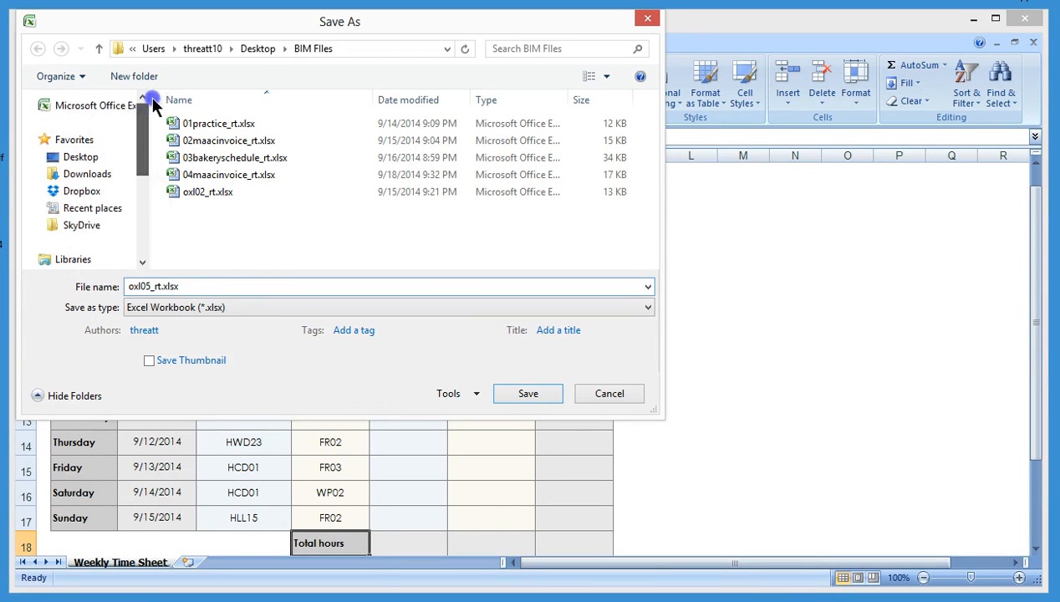
{"action": "left_click", "coordinate": [84, 157]}
{"action": "left_click", "coordinate": [536, 400]}
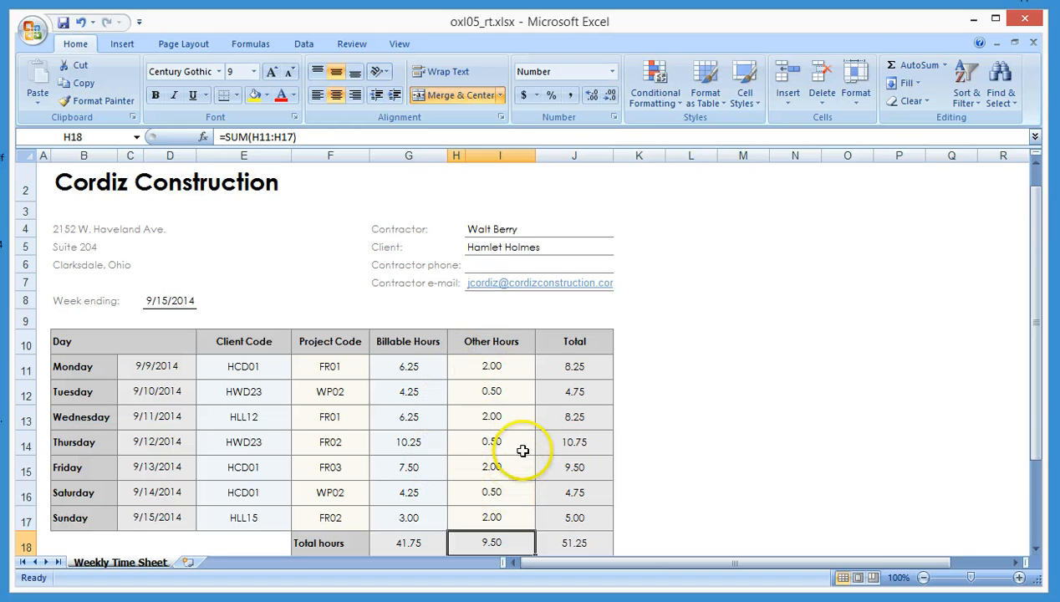
Step: Check the Total hours formulas for Billable Hours and Other Hours in row 18
{"action": "left_click", "coordinate": [411, 544]}
{"action": "left_click", "coordinate": [487, 541]}
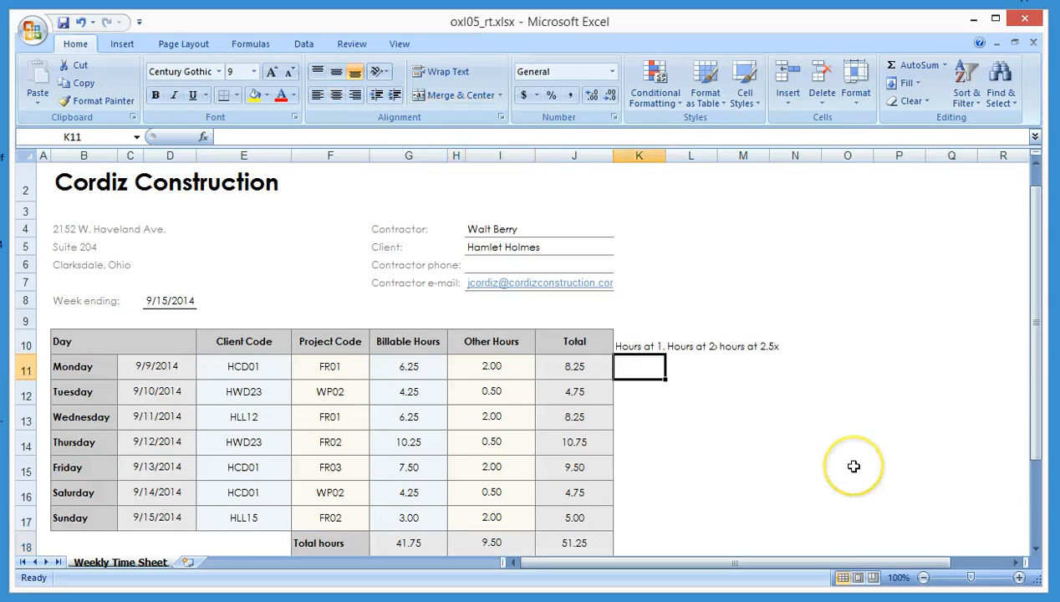
Step: Autofit the widths of columns K and L to their Hours at 1.5x and Hours at 2x headings
{"action": "left_click", "coordinate": [644, 347]}
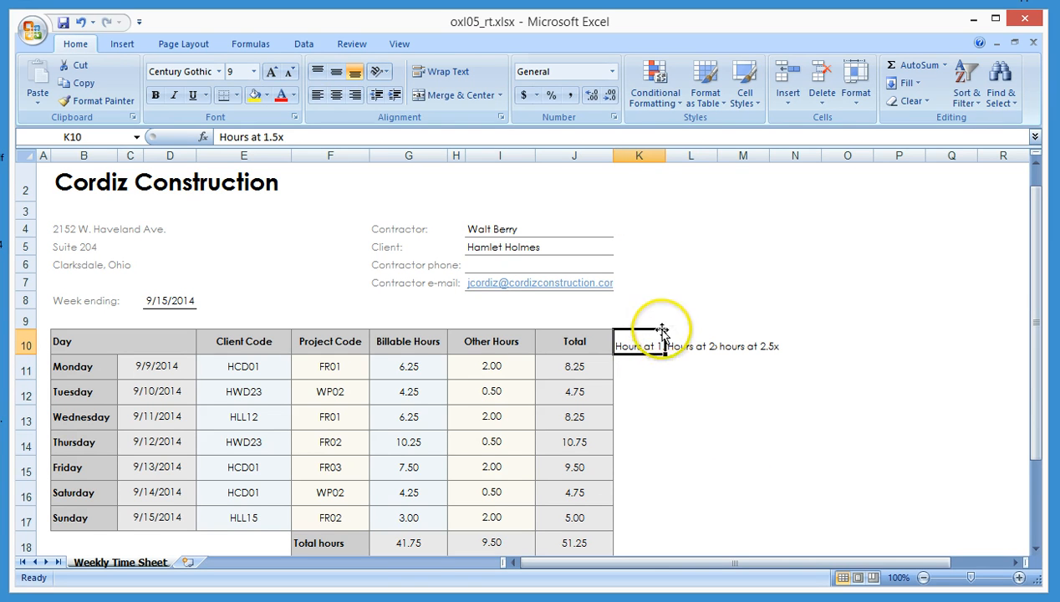
{"action": "double_click", "coordinate": [666, 156]}
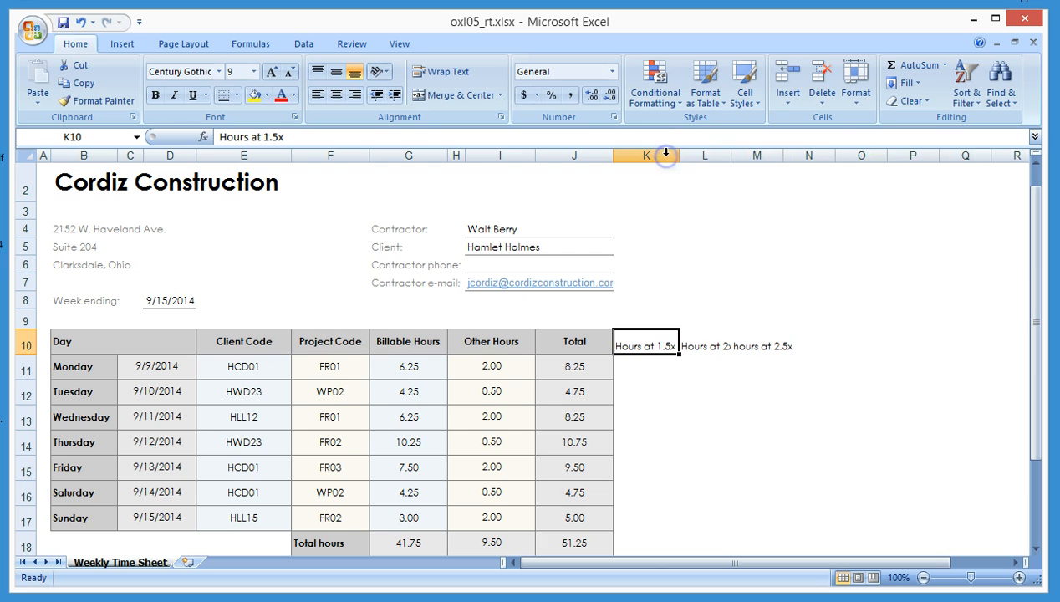
{"action": "double_click", "coordinate": [729, 155]}
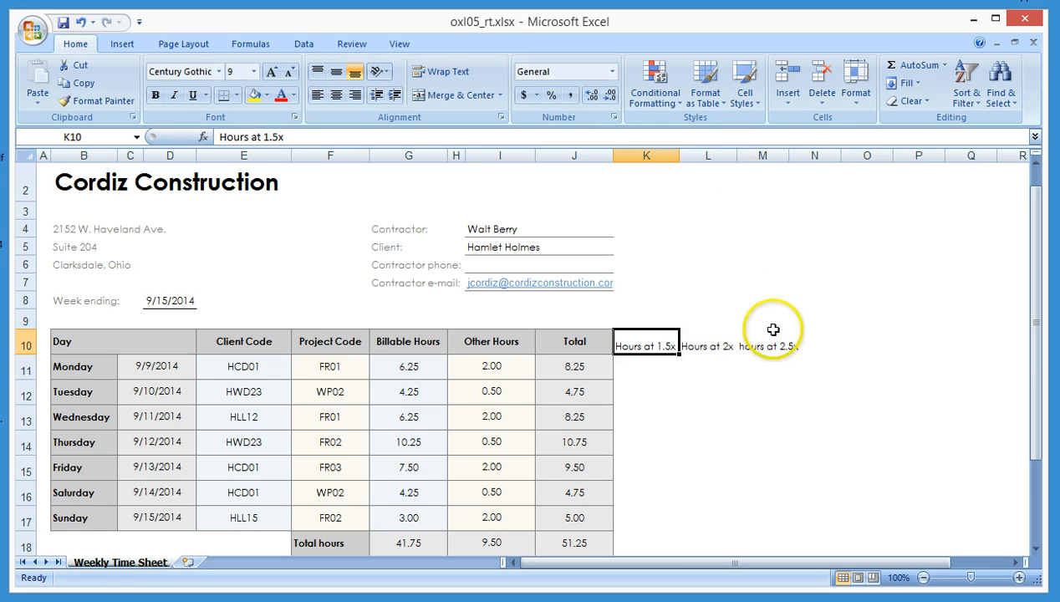
Step: Autofit column M to its Hours at 2.5x heading and apply all borders to the overtime headings in K10:M10
{"action": "double_click", "coordinate": [789, 156]}
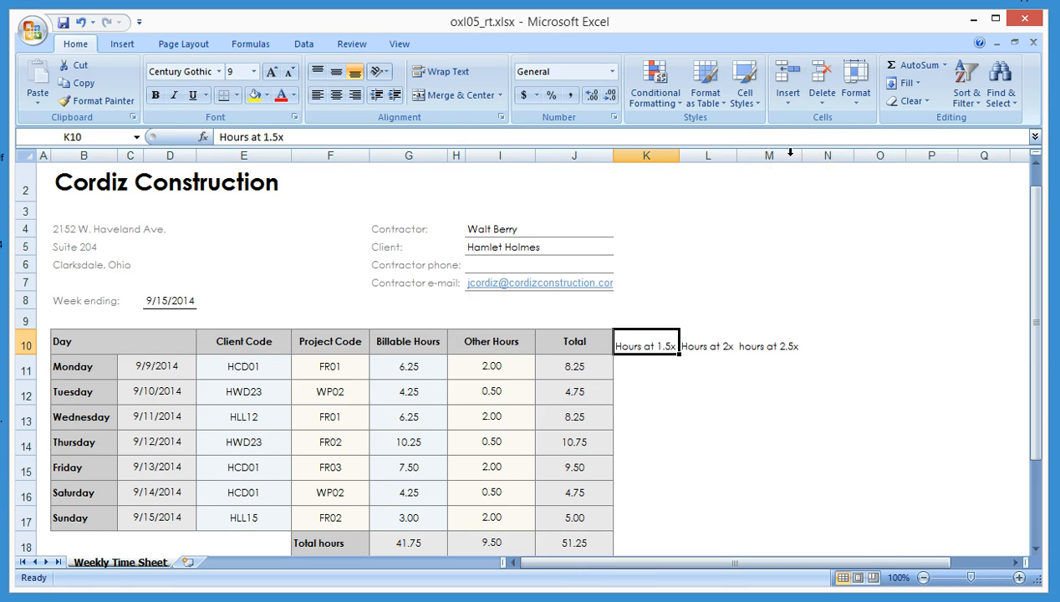
{"action": "left_click", "coordinate": [766, 346]}
{"action": "scroll", "coordinate": [718, 398], "scroll_direction": "down", "scroll_amount": 1}
{"action": "scroll", "coordinate": [717, 398], "scroll_direction": "up", "scroll_amount": 1}
{"action": "left_click_drag", "start_coordinate": [628, 345], "coordinate": [766, 337]}
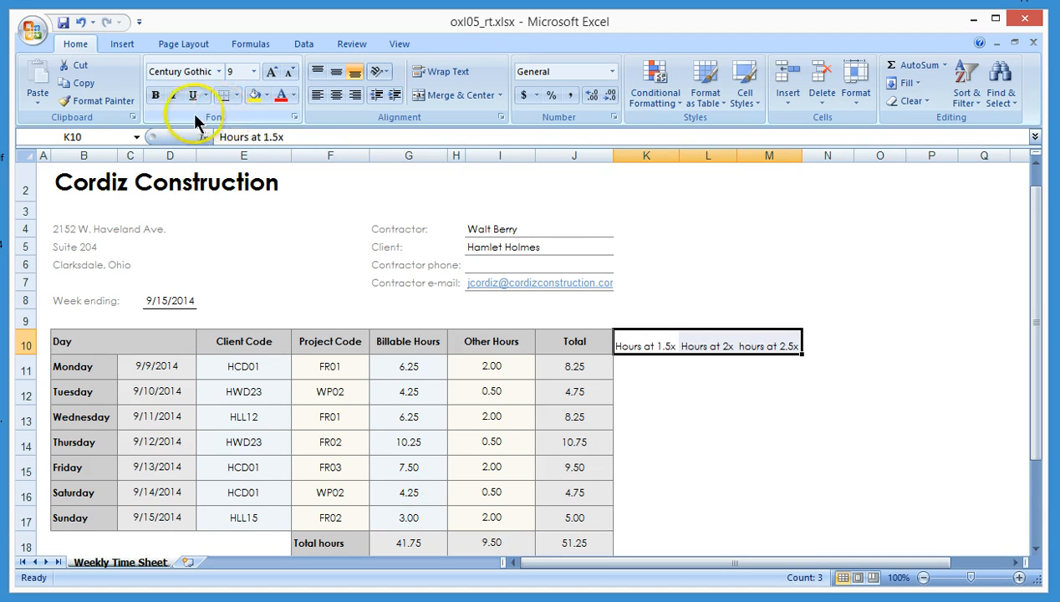
{"action": "left_click", "coordinate": [235, 95]}
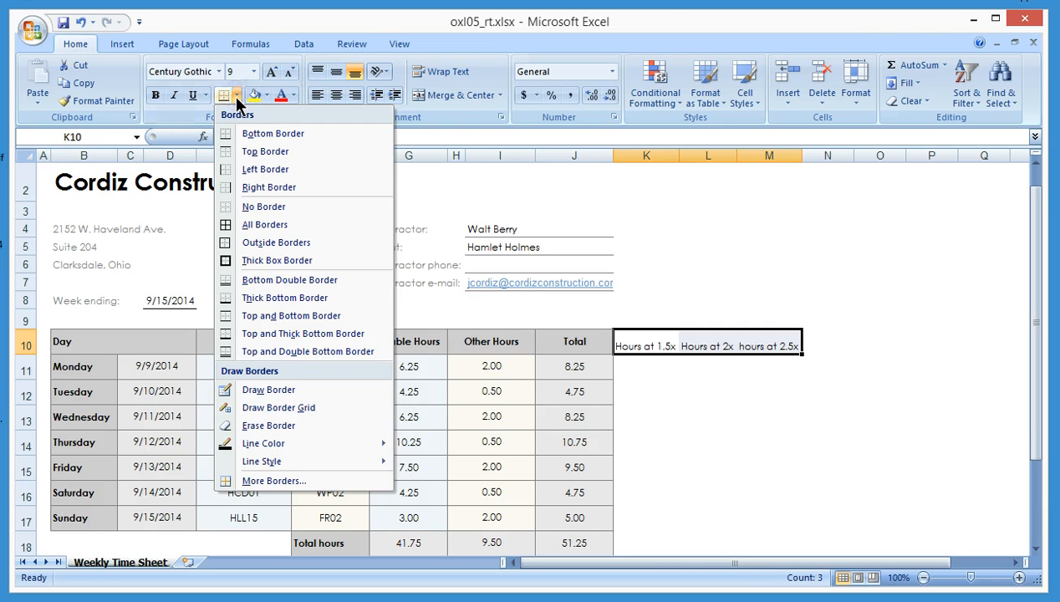
{"action": "left_click", "coordinate": [320, 226]}
{"action": "left_click", "coordinate": [661, 411]}
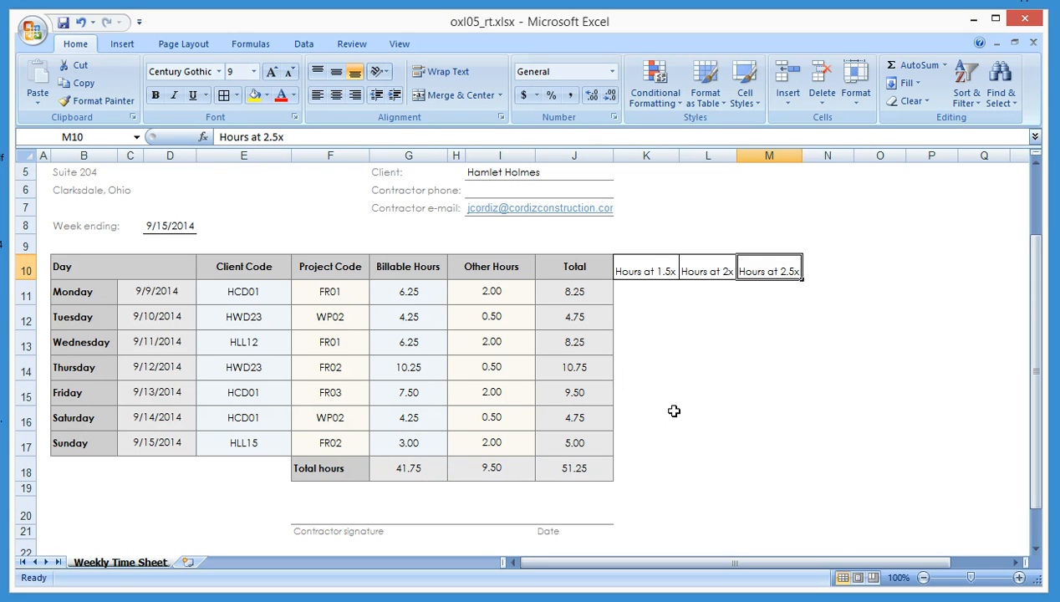
Step: Enter the formula =J11-8 in K11 to calculate Monday's Hours at 1.5x from its daily total
{"action": "left_click", "coordinate": [650, 297]}
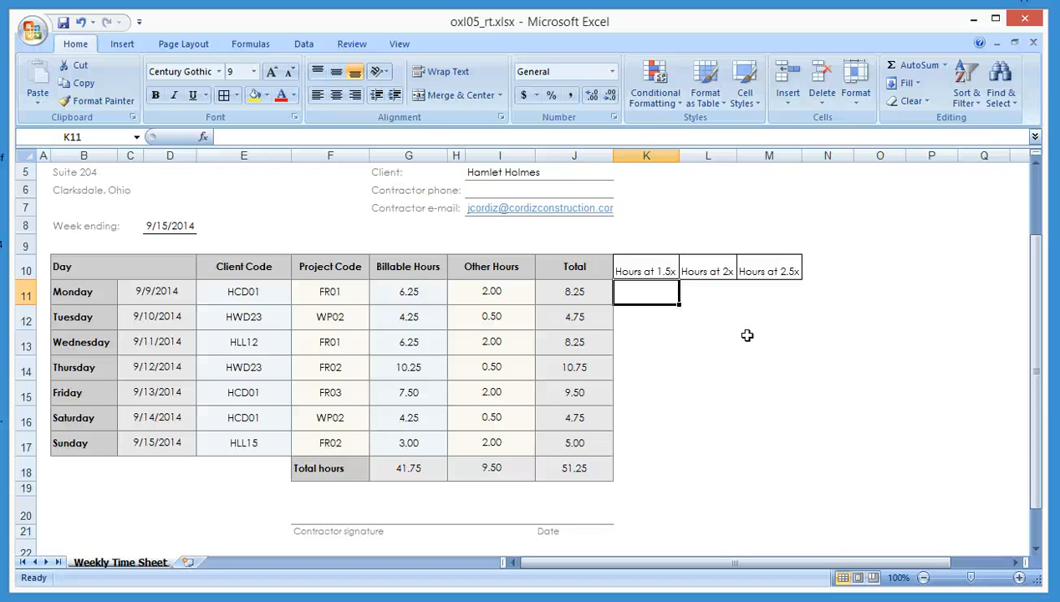
{"action": "type", "text": "="}
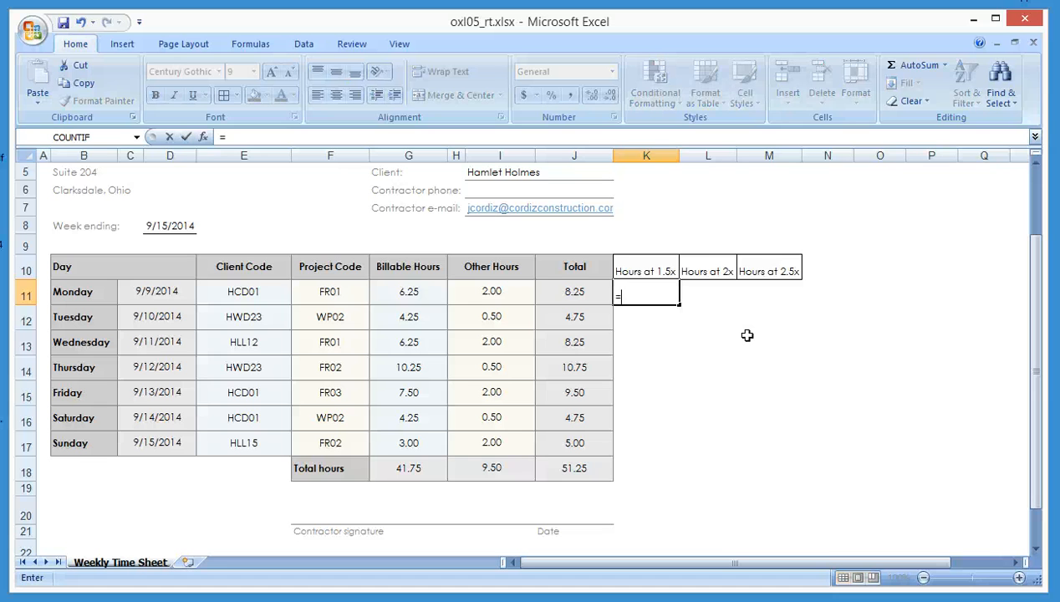
{"action": "left_click", "coordinate": [705, 315]}
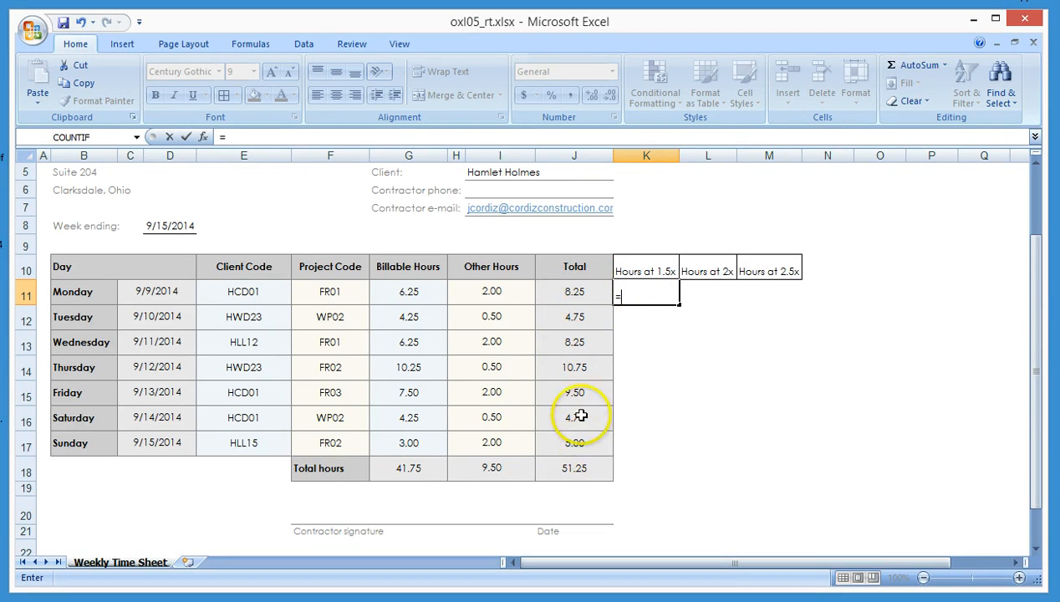
{"action": "left_click", "coordinate": [574, 296]}
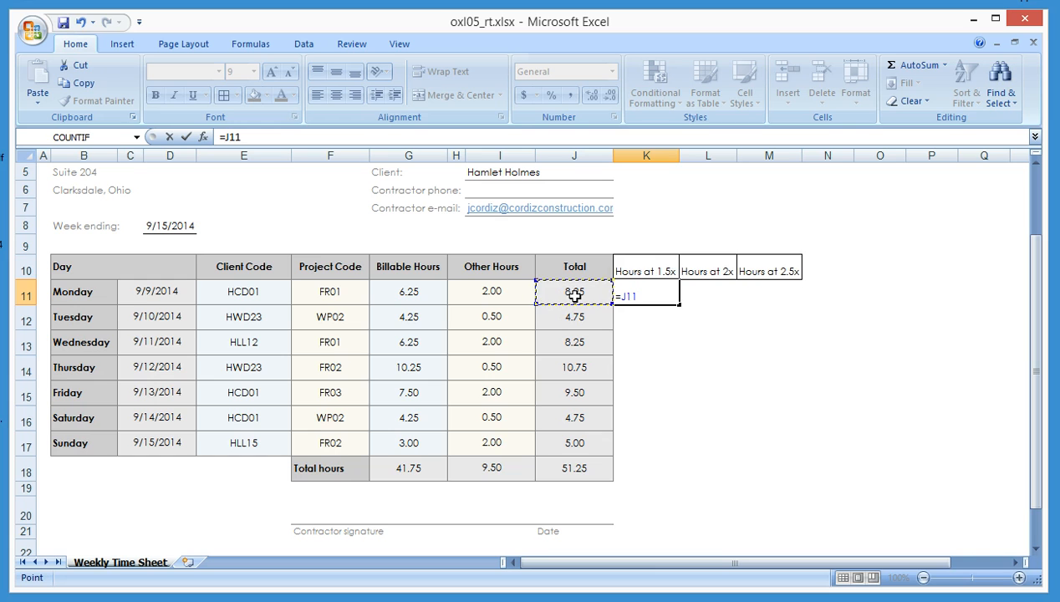
{"action": "type", "text": "-8"}
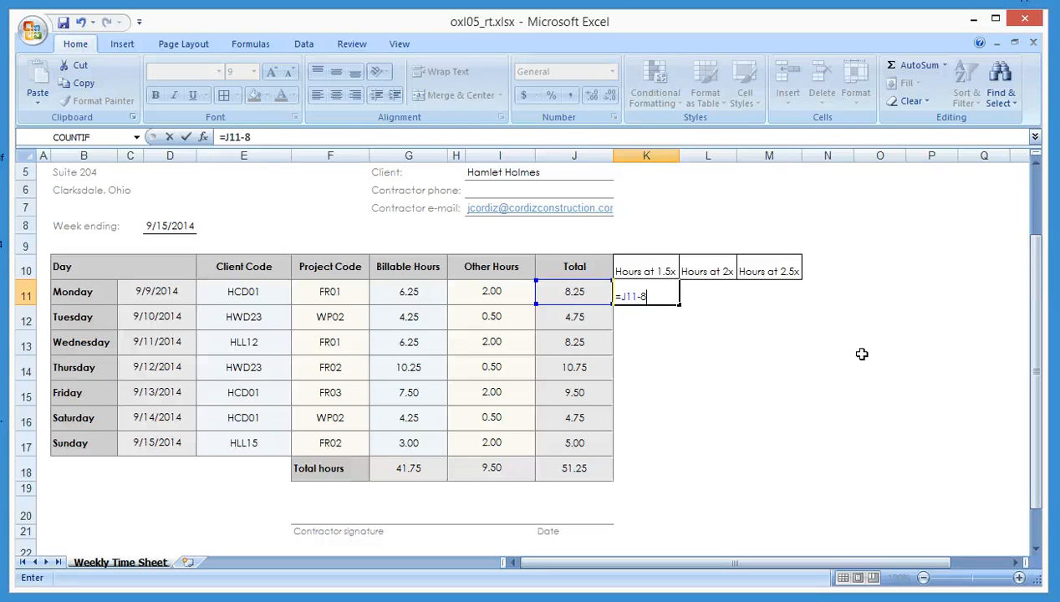
{"action": "key", "text": "Return"}
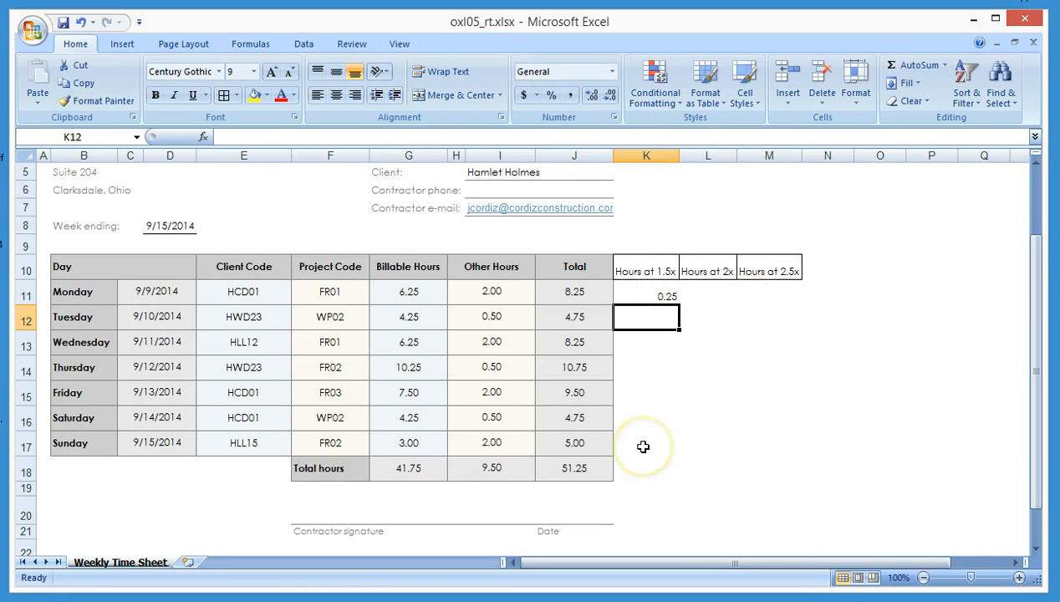
Step: Copy the overtime formula from K11 and paste it into K12:K18
{"action": "left_click", "coordinate": [646, 296]}
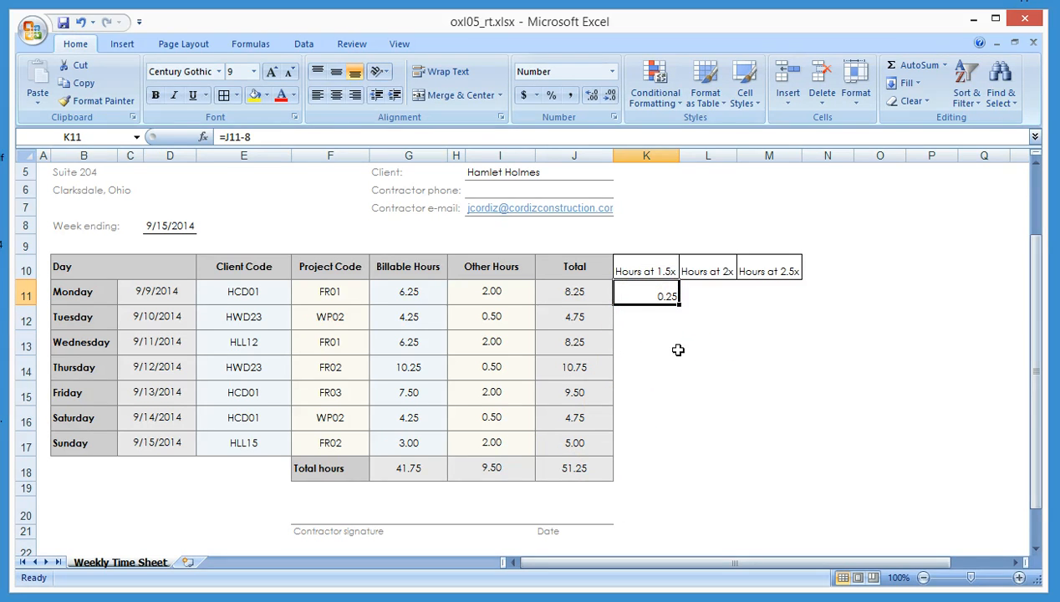
{"action": "right_click", "coordinate": [648, 293]}
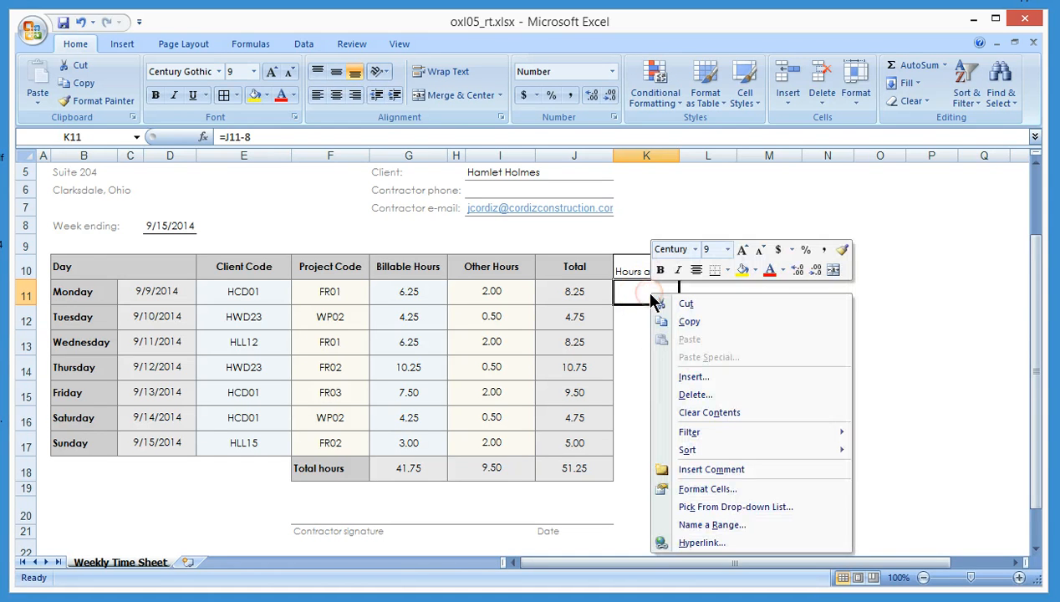
{"action": "left_click", "coordinate": [705, 327]}
{"action": "left_click_drag", "start_coordinate": [653, 318], "coordinate": [658, 465]}
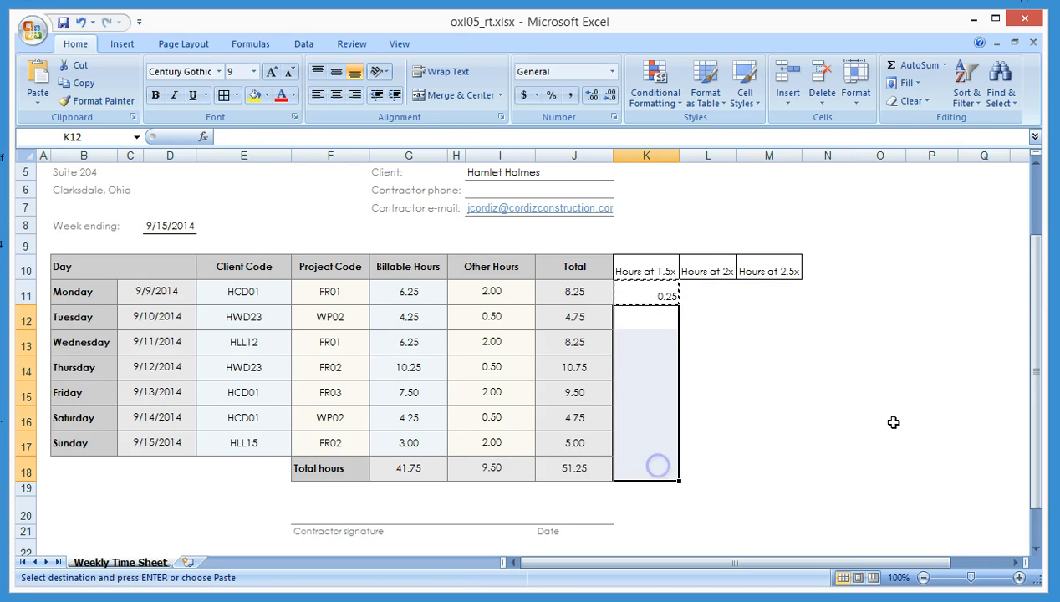
{"action": "right_click", "coordinate": [662, 357]}
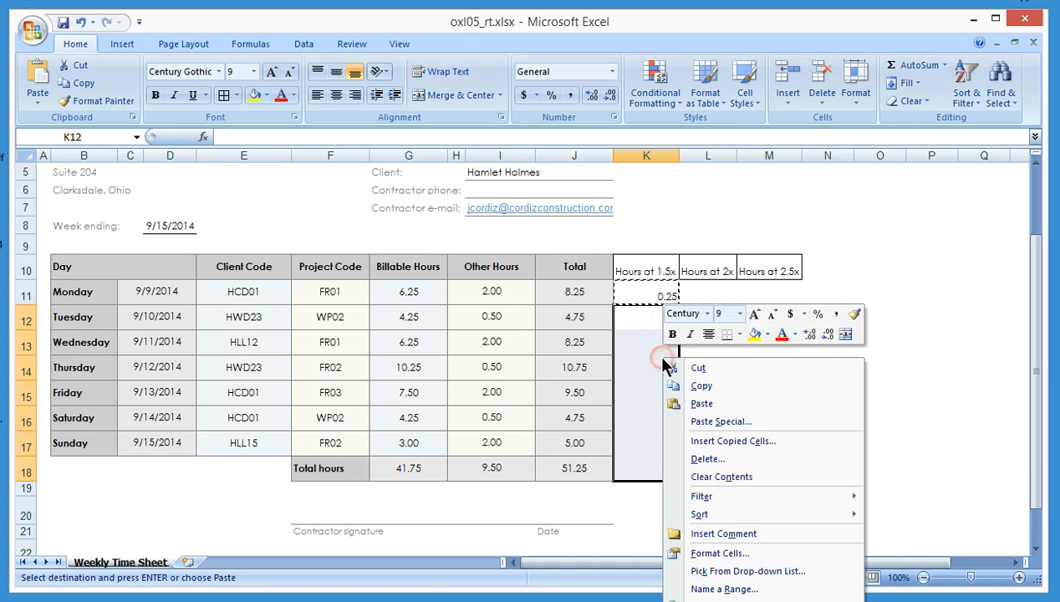
{"action": "left_click", "coordinate": [706, 403]}
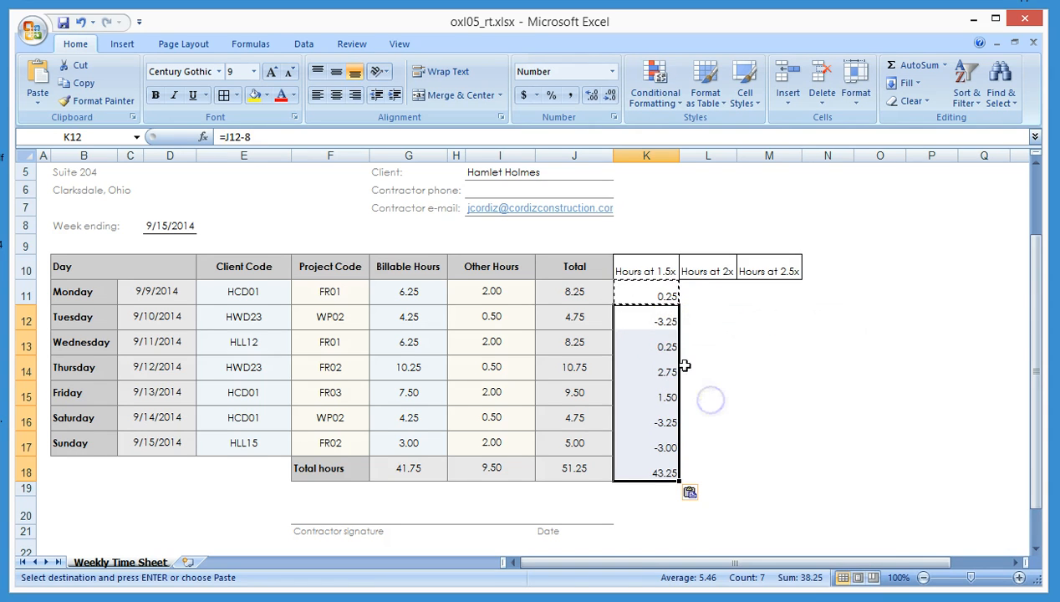
{"action": "left_click", "coordinate": [754, 490]}
{"action": "key", "text": "Escape"}
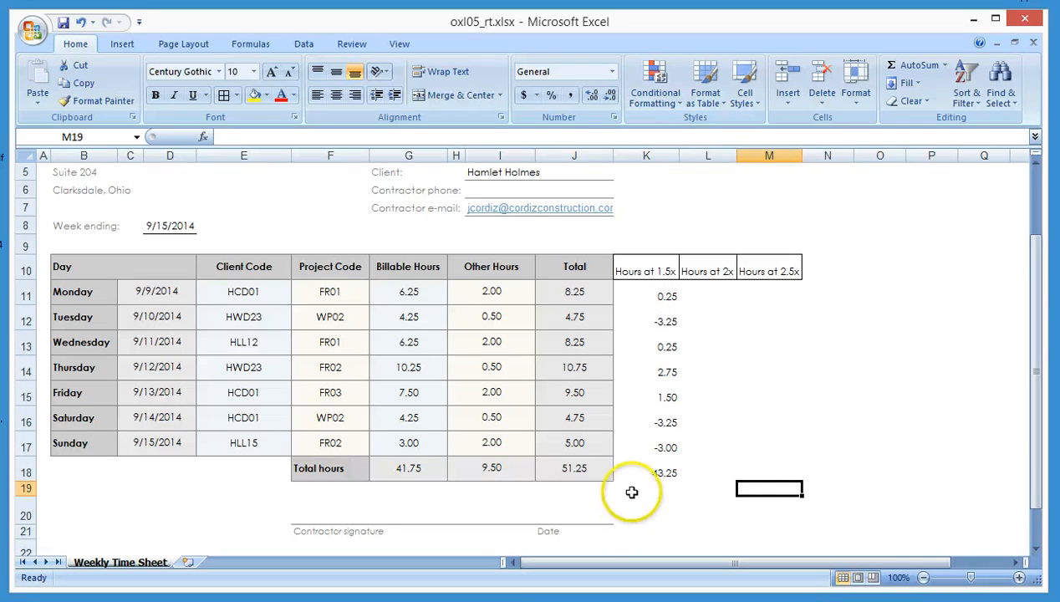
Step: Clear the pasted formula from K18 in the Total hours row
{"action": "left_click", "coordinate": [658, 473]}
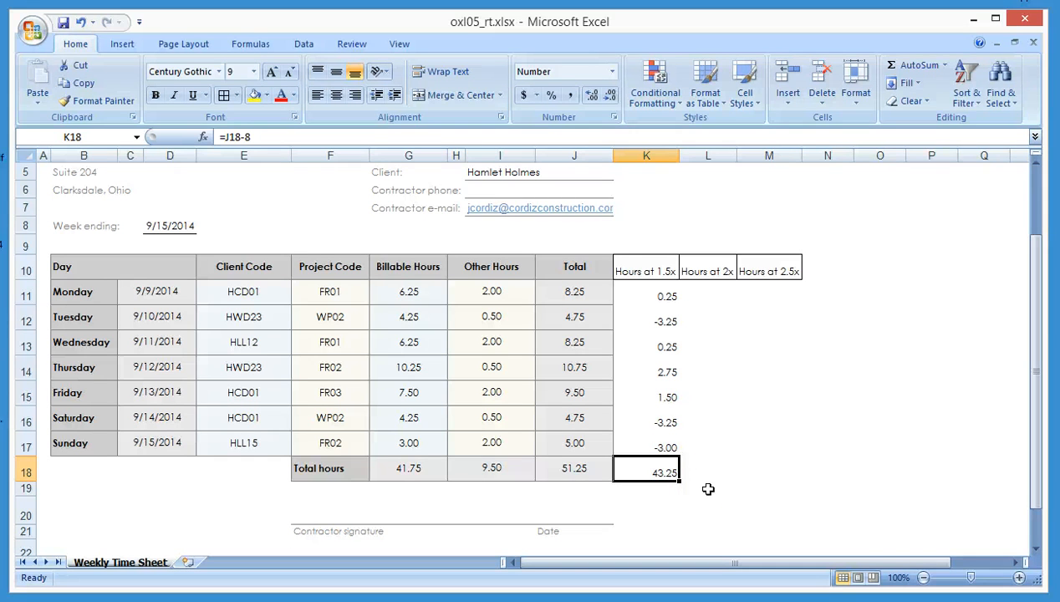
{"action": "key", "text": "Delete"}
{"action": "key", "text": "Return"}
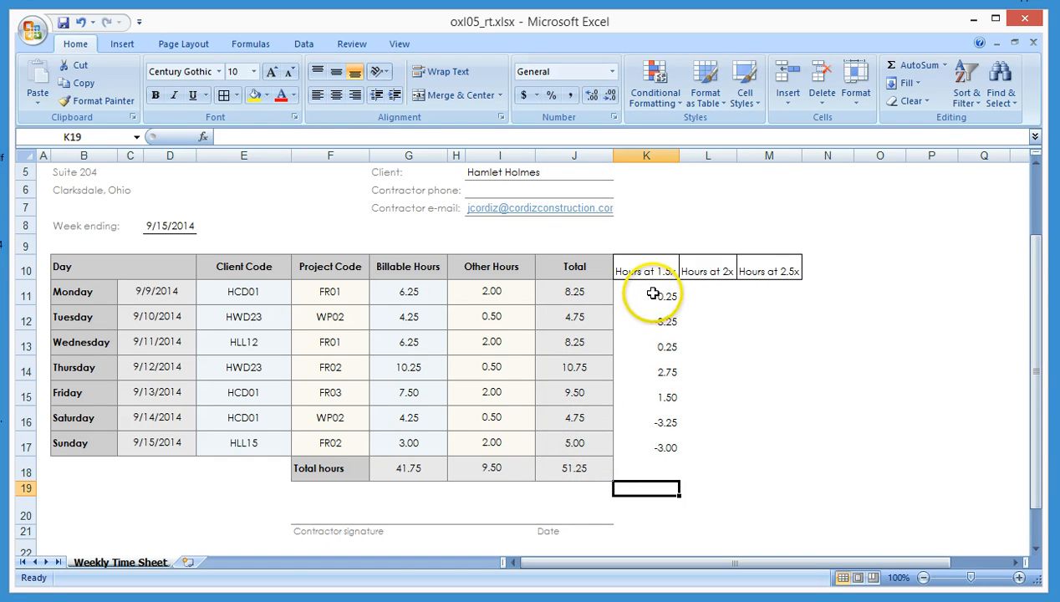
Step: Start a new conditional formatting rule for K11:K17 with the rule type Format only cells that contain
{"action": "left_click_drag", "start_coordinate": [653, 294], "coordinate": [658, 443]}
{"action": "left_click", "coordinate": [743, 368]}
{"action": "left_click_drag", "start_coordinate": [651, 293], "coordinate": [651, 448]}
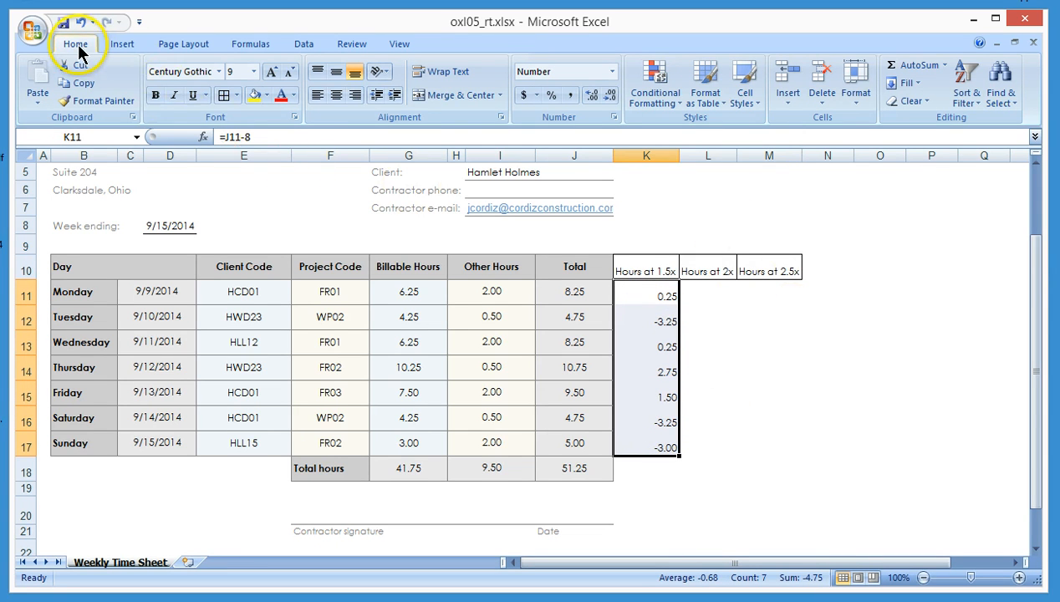
{"action": "left_click", "coordinate": [669, 106]}
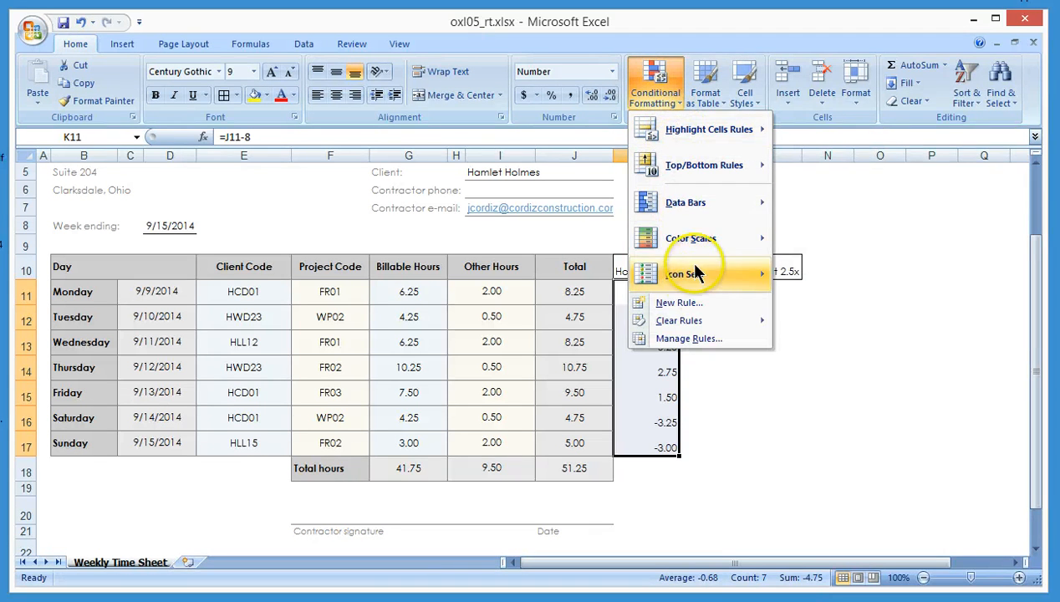
{"action": "left_click", "coordinate": [716, 305]}
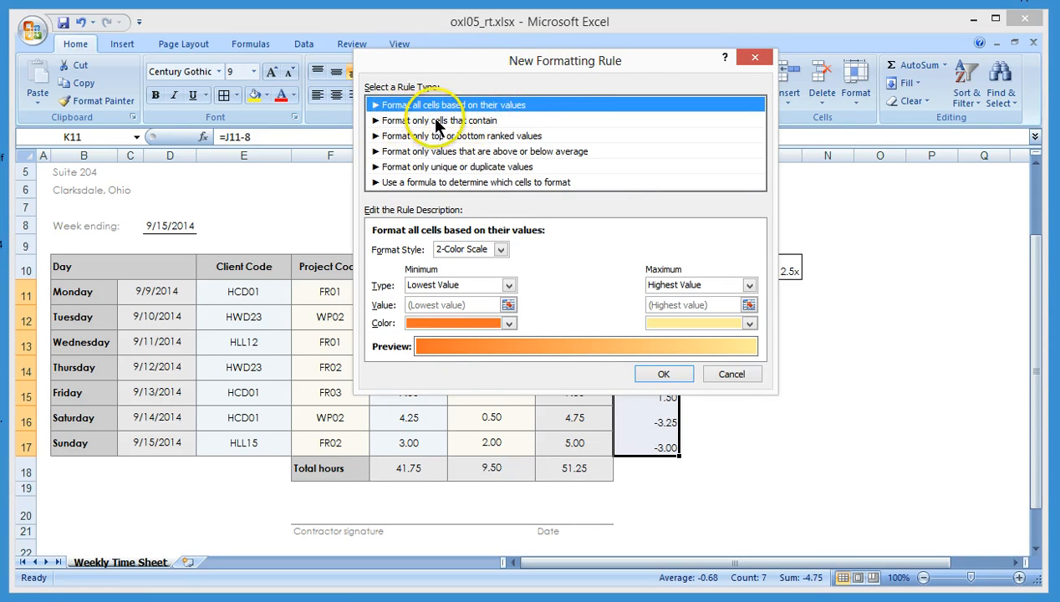
{"action": "left_click", "coordinate": [520, 123]}
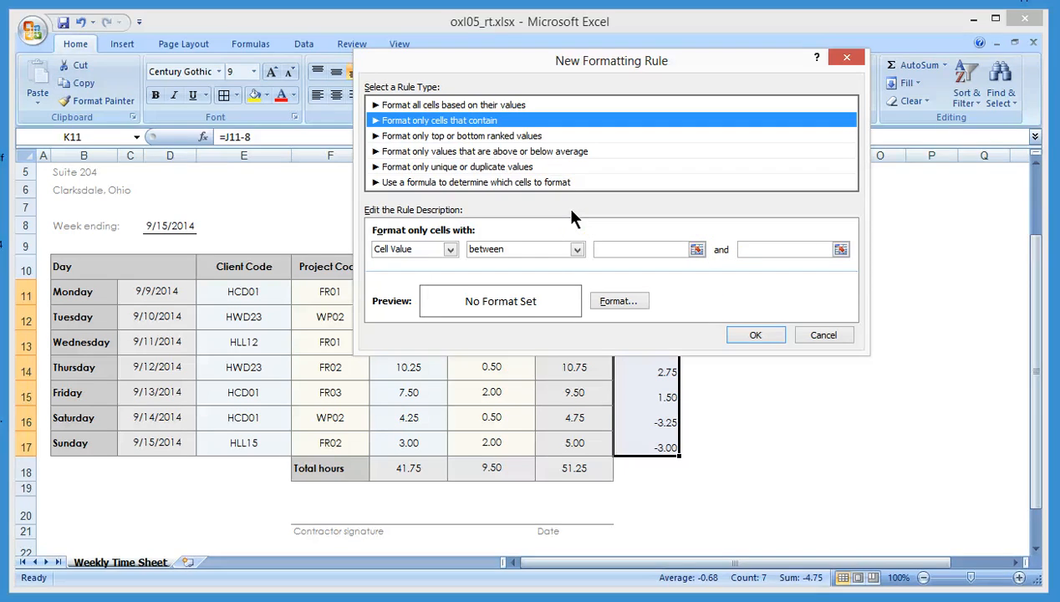
Step: Set the rule's condition to cell values between 0 and -99999
{"action": "left_click", "coordinate": [602, 252]}
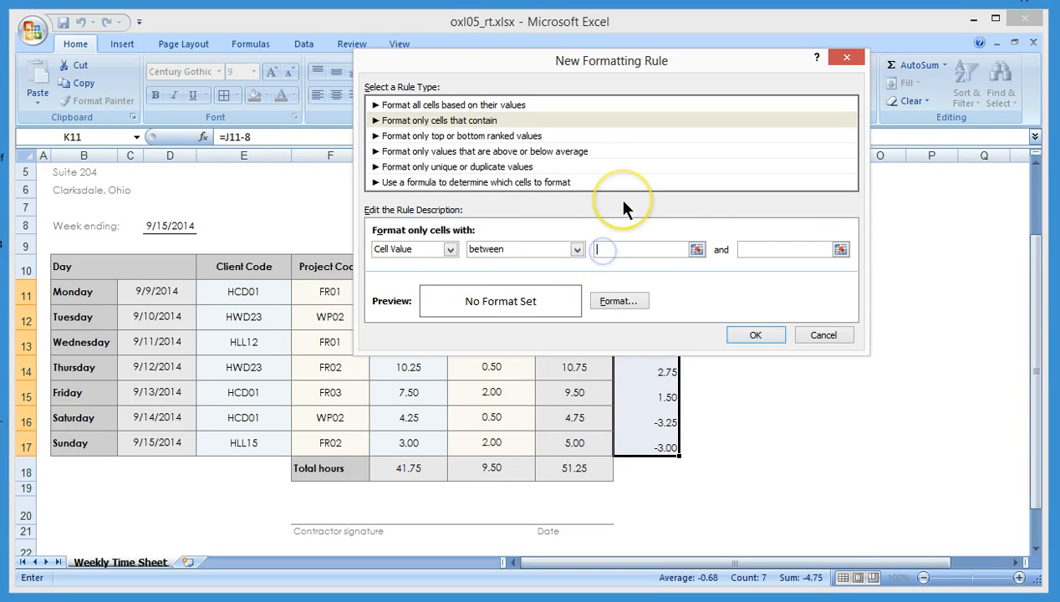
{"action": "type", "text": "0"}
{"action": "key", "text": "Tab"}
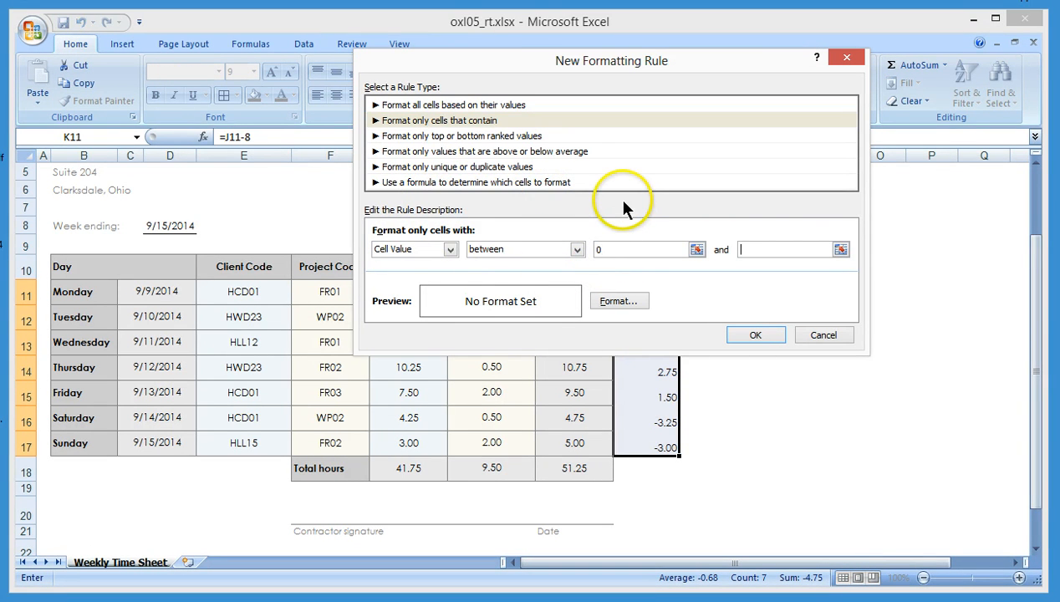
{"action": "type", "text": "-"}
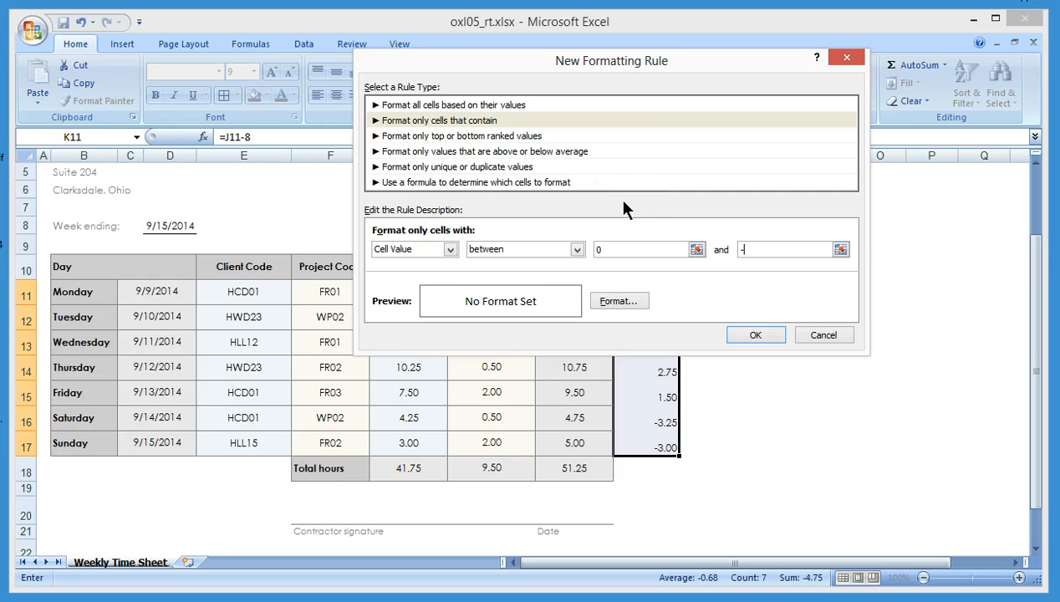
{"action": "type", "text": "99999"}
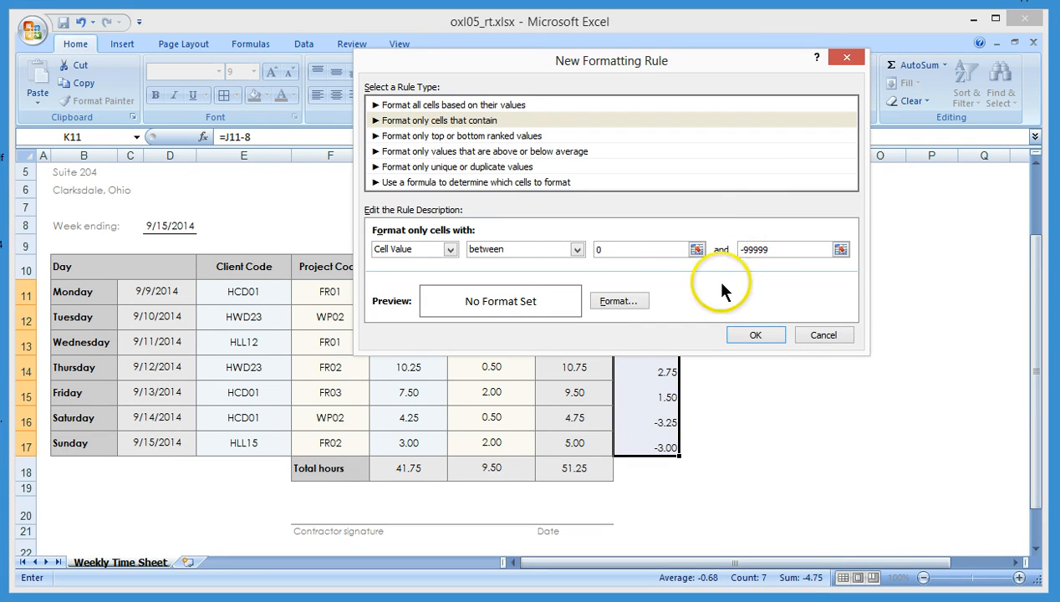
Step: Give the rule a white font color and apply it to the selected Hours at 1.5x cells
{"action": "left_click", "coordinate": [638, 302]}
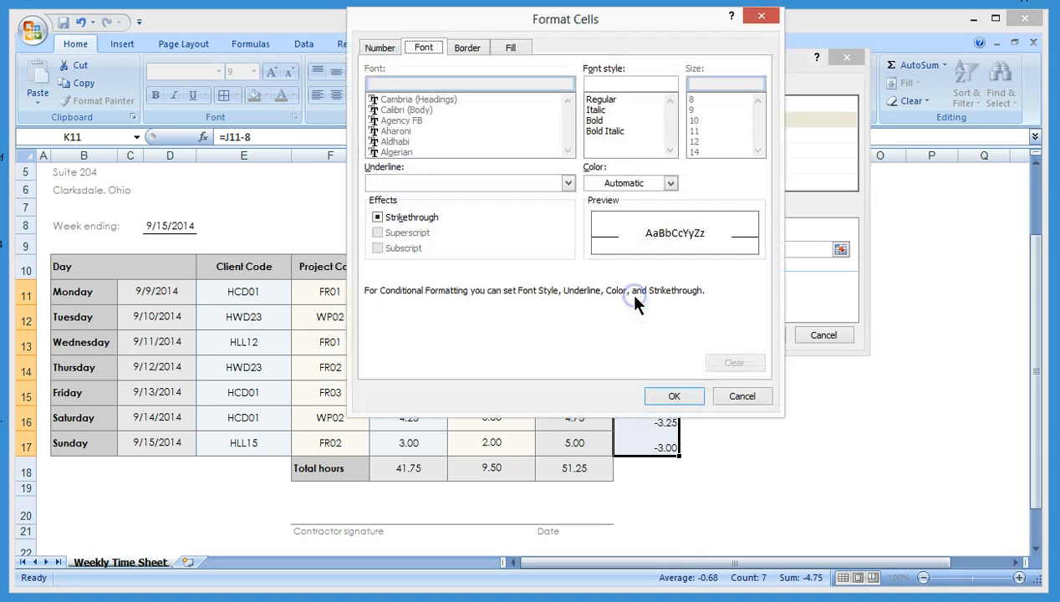
{"action": "left_click", "coordinate": [671, 184]}
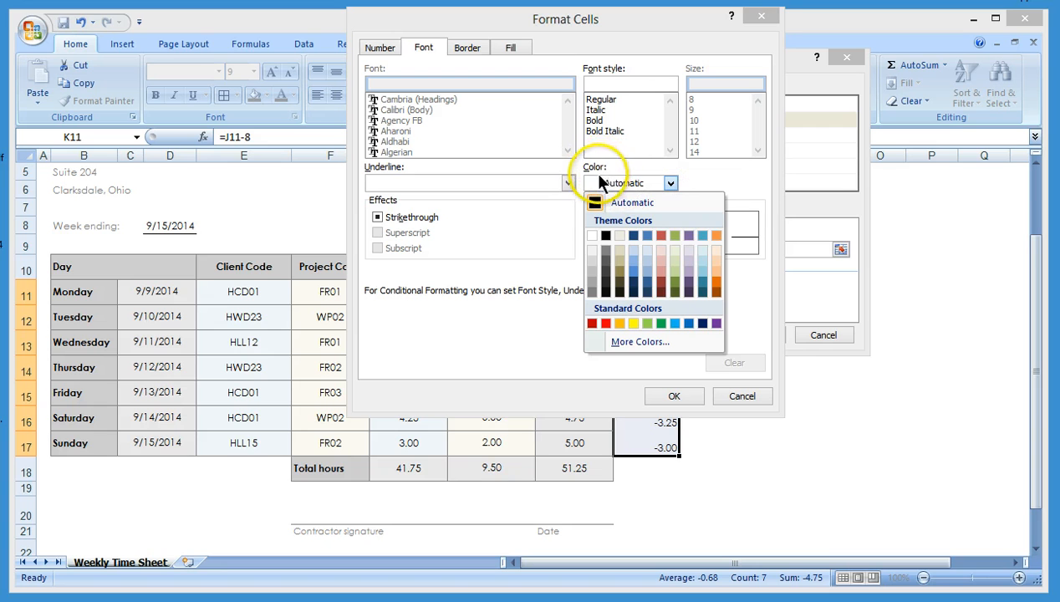
{"action": "left_click", "coordinate": [592, 235]}
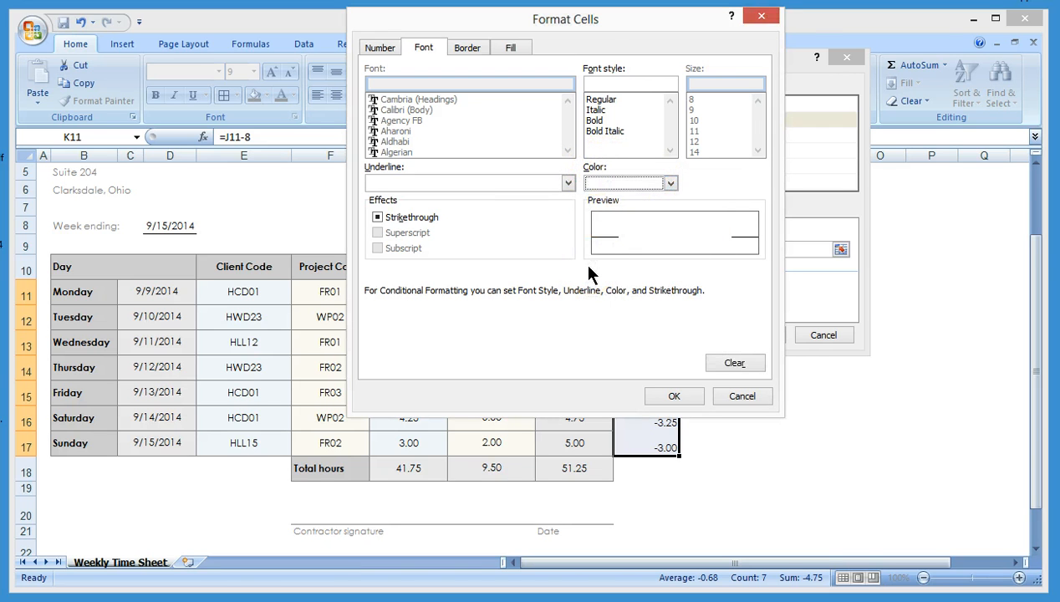
{"action": "left_click", "coordinate": [646, 390]}
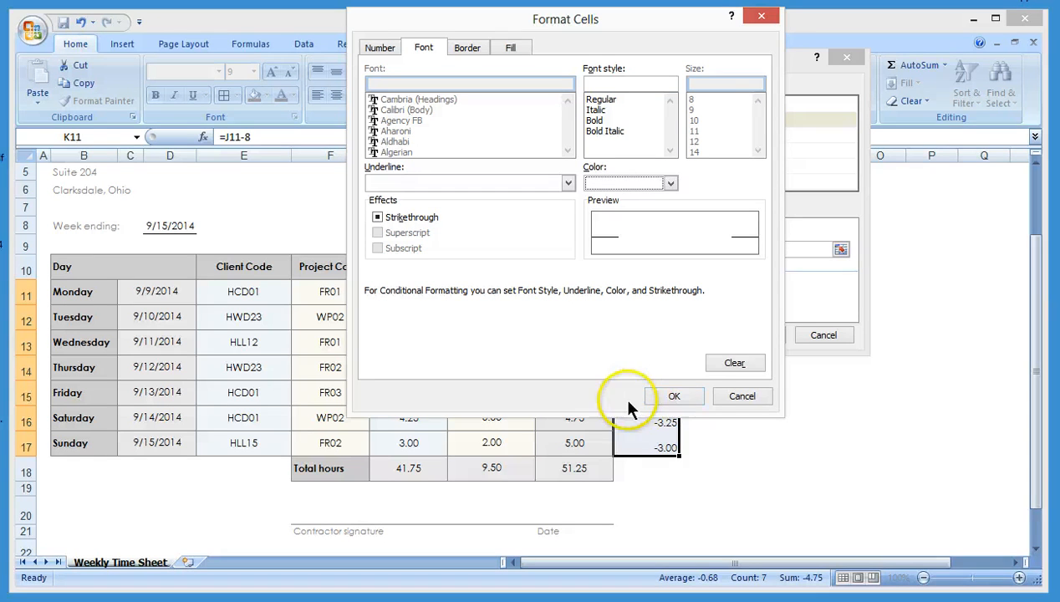
{"action": "left_click", "coordinate": [687, 400]}
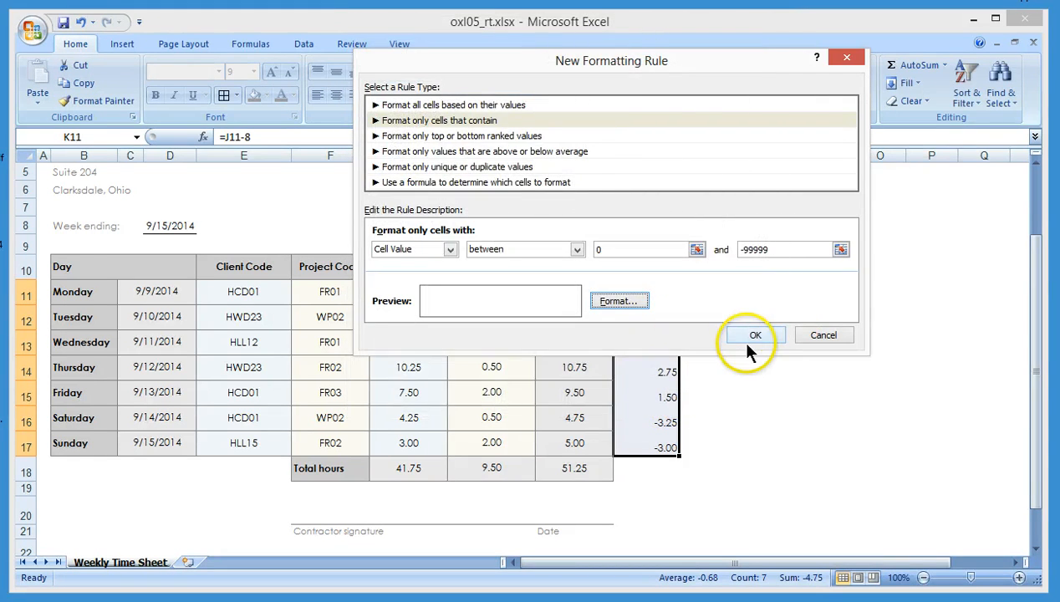
{"action": "left_click", "coordinate": [771, 330]}
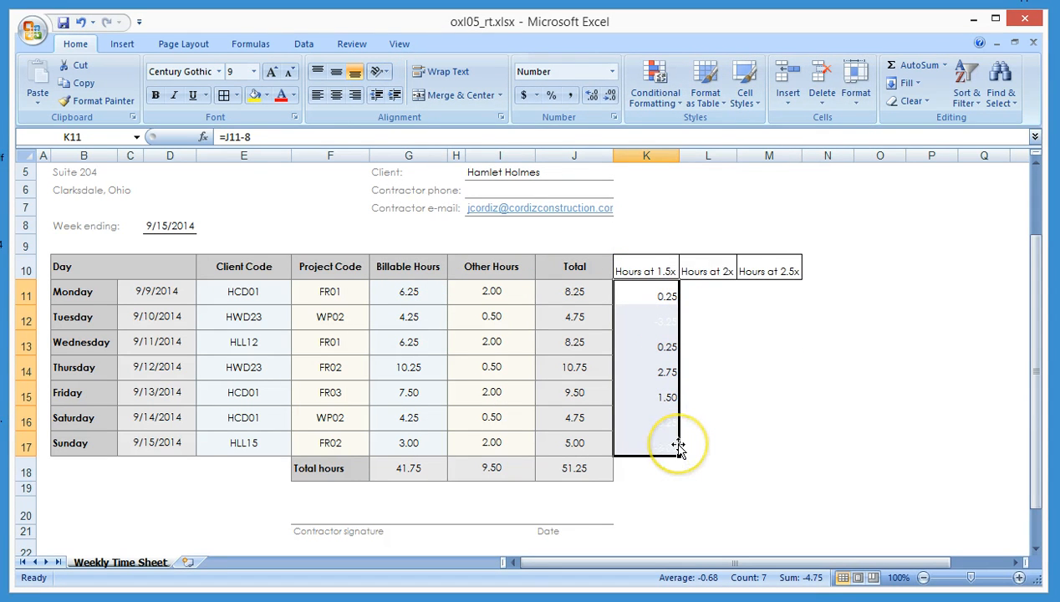
{"action": "left_click", "coordinate": [767, 209]}
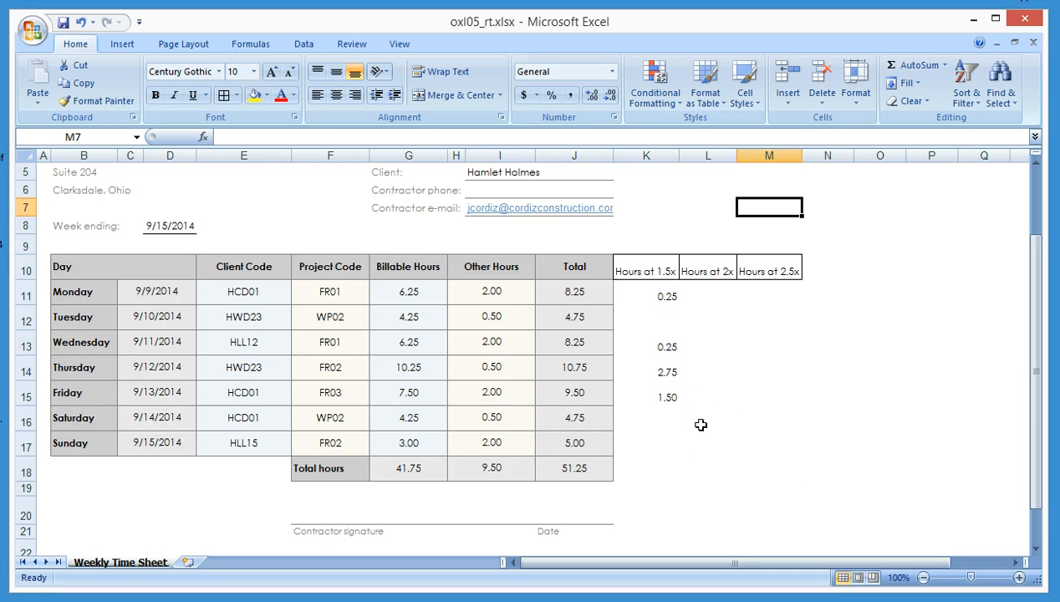
Step: Try to total the Hours at 1.5x column in K18 with =SUM(K11:K17), and clear the cell again
{"action": "left_click", "coordinate": [658, 471]}
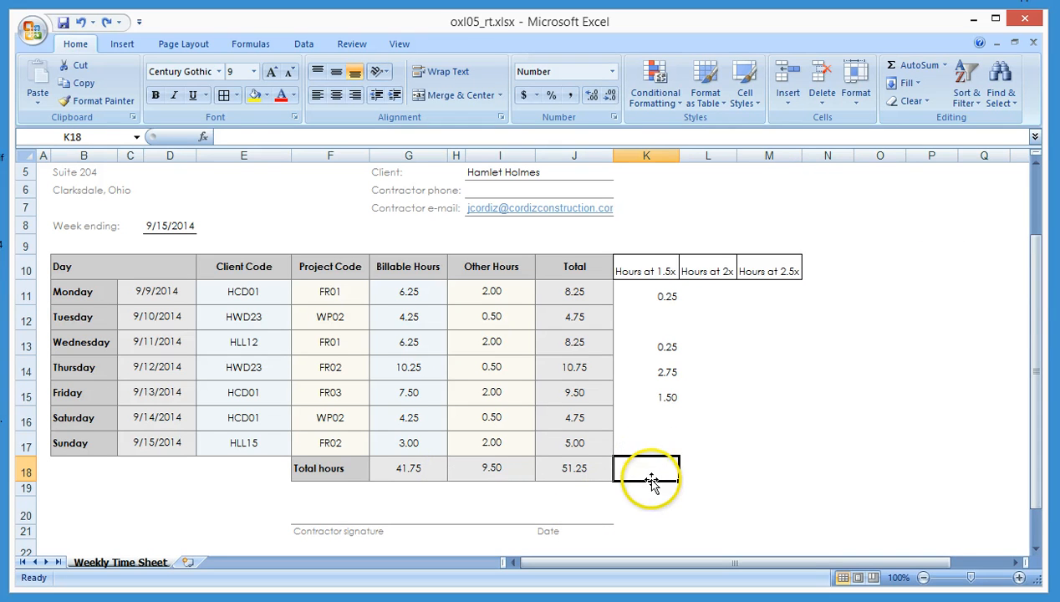
{"action": "left_click_drag", "start_coordinate": [662, 293], "coordinate": [651, 437]}
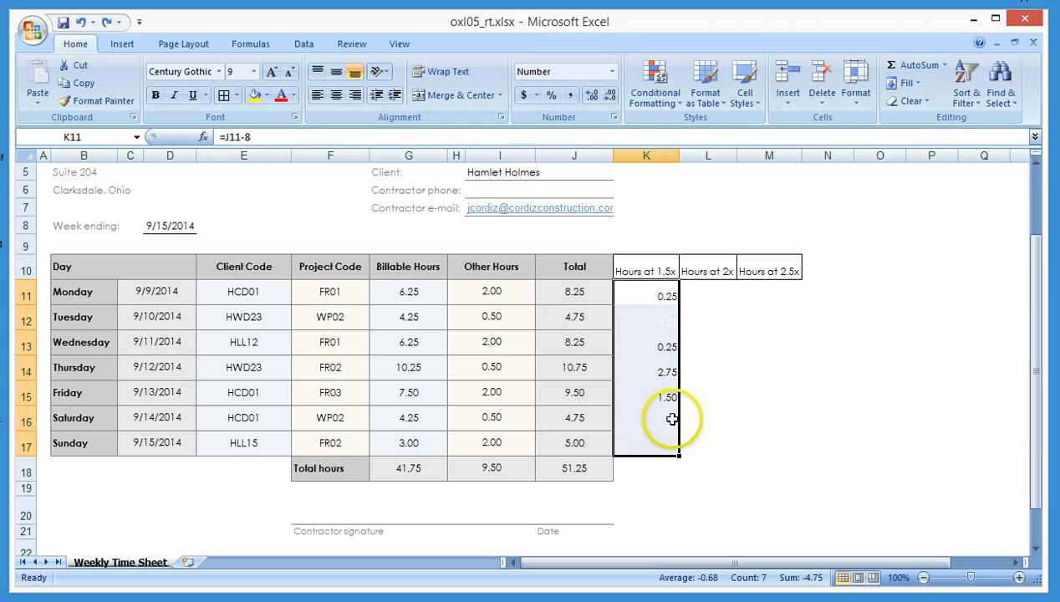
{"action": "left_click", "coordinate": [778, 441]}
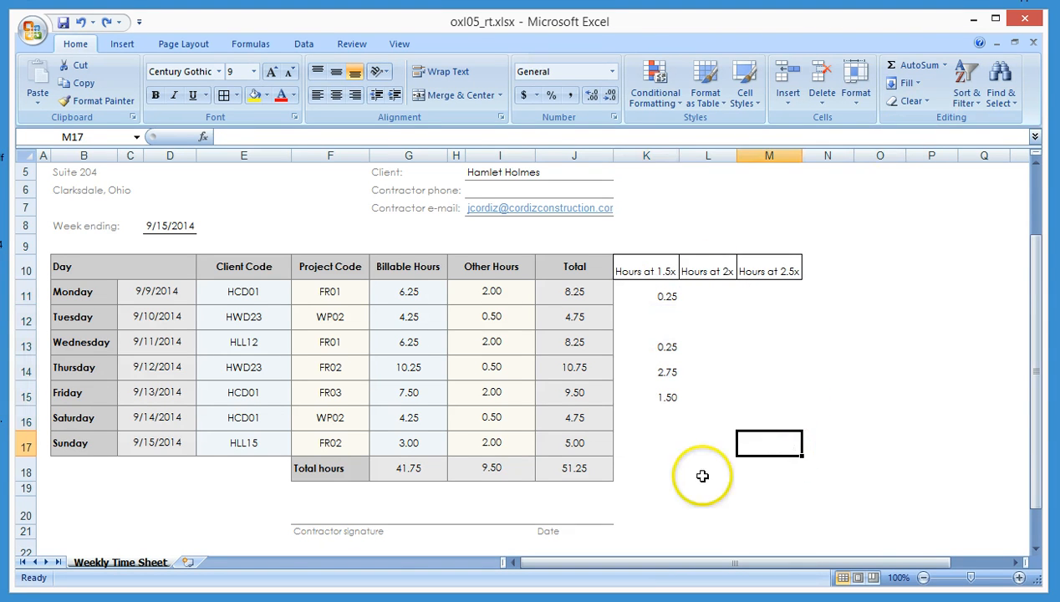
{"action": "left_click", "coordinate": [643, 474]}
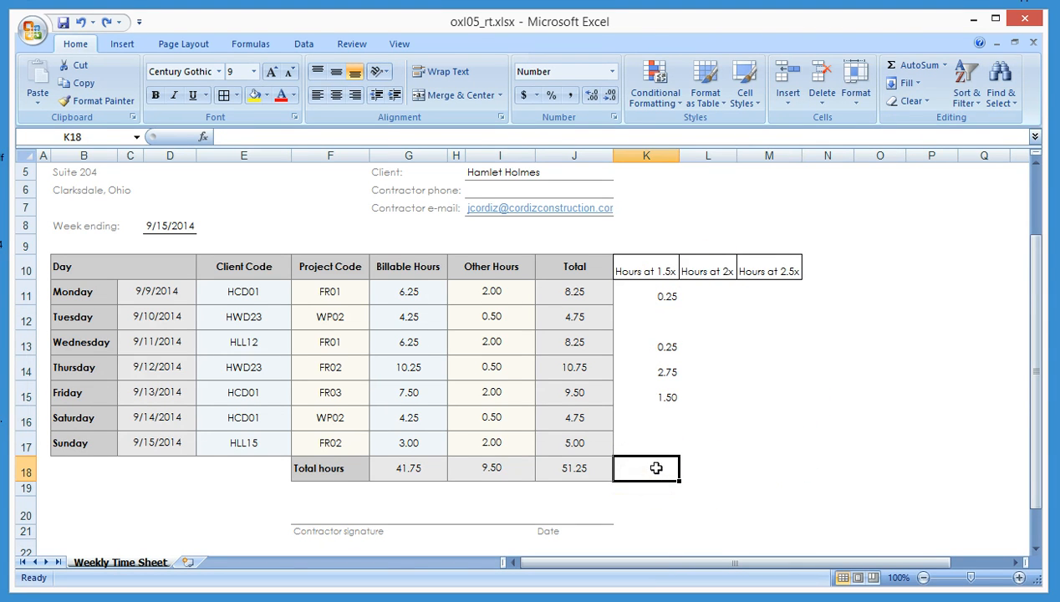
{"action": "left_click", "coordinate": [914, 65]}
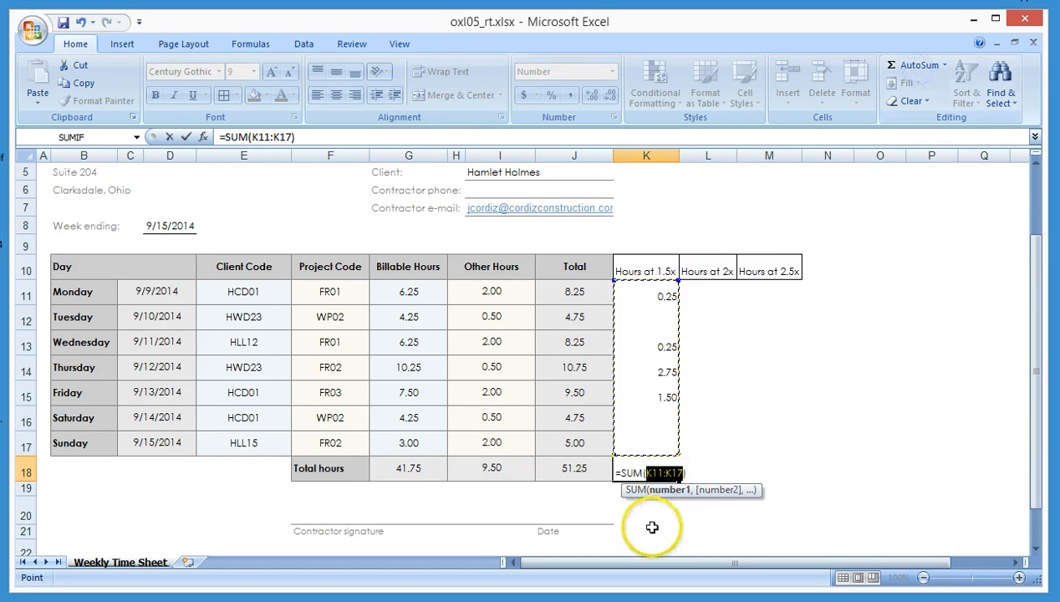
{"action": "key", "text": "Return"}
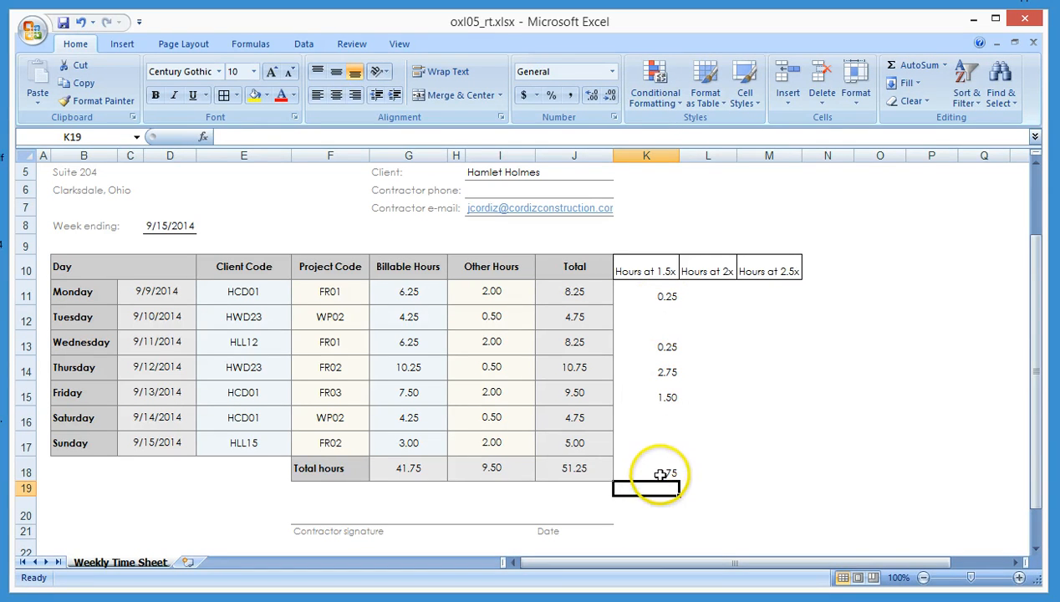
{"action": "left_click", "coordinate": [660, 474]}
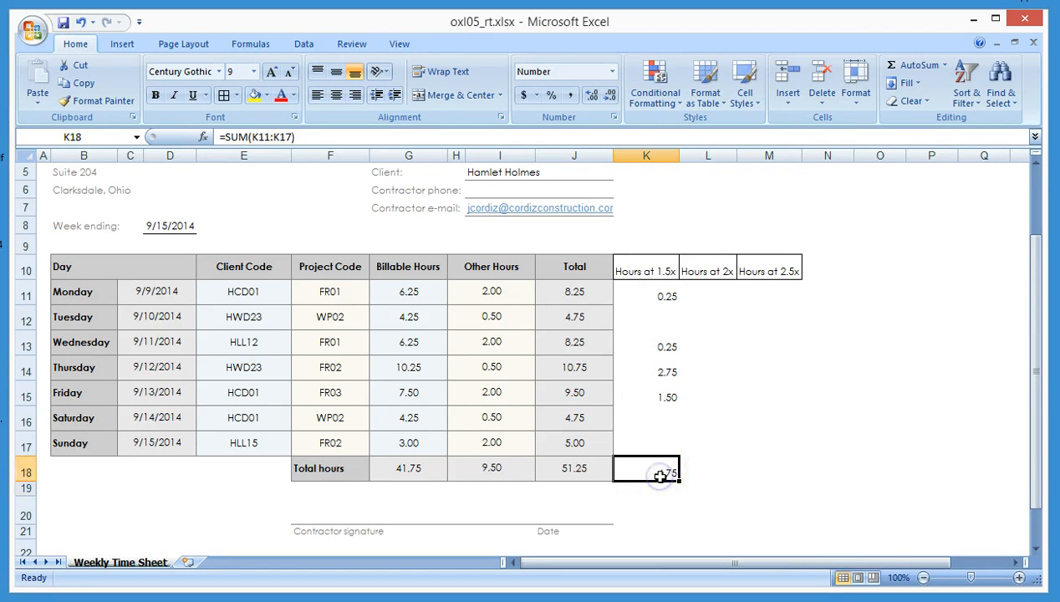
{"action": "key", "text": "Delete"}
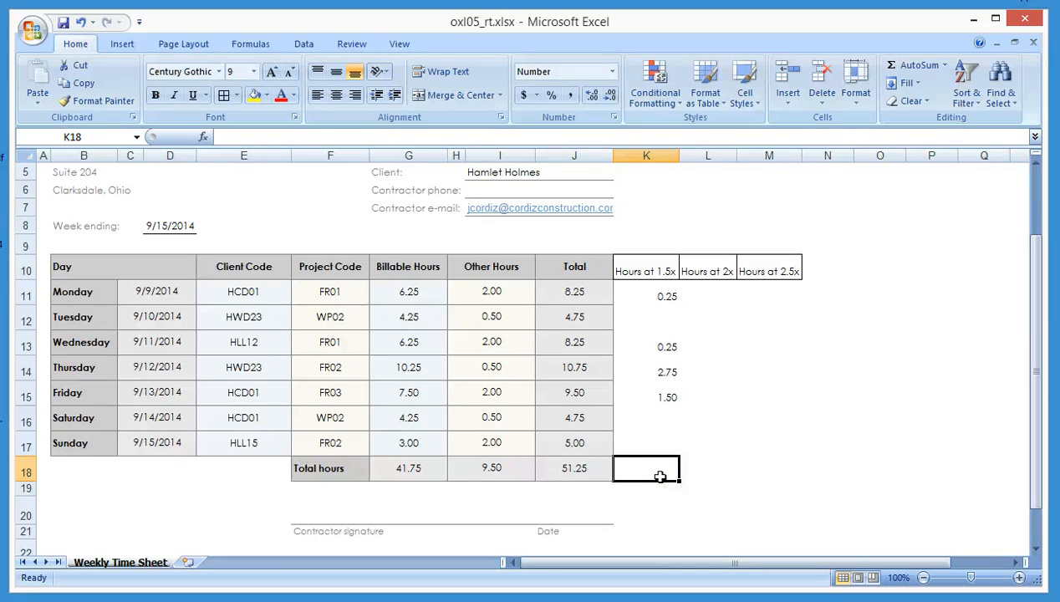
Step: Copy Sunday's overtime formula from K17 into K18 in the Total hours row
{"action": "left_click", "coordinate": [657, 447]}
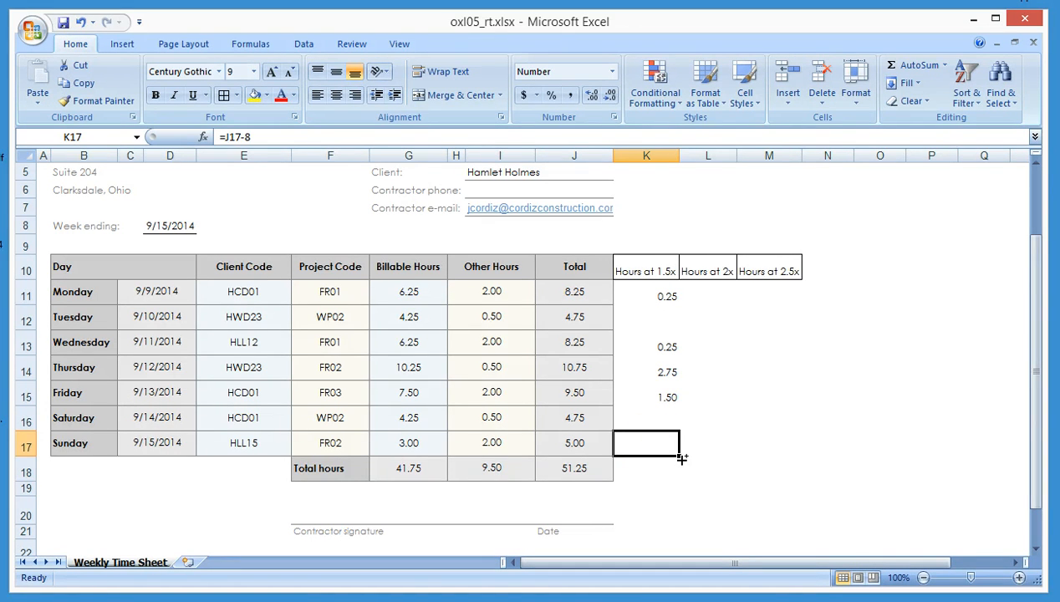
{"action": "key", "text": "ctrl+c"}
{"action": "key", "text": "Down"}
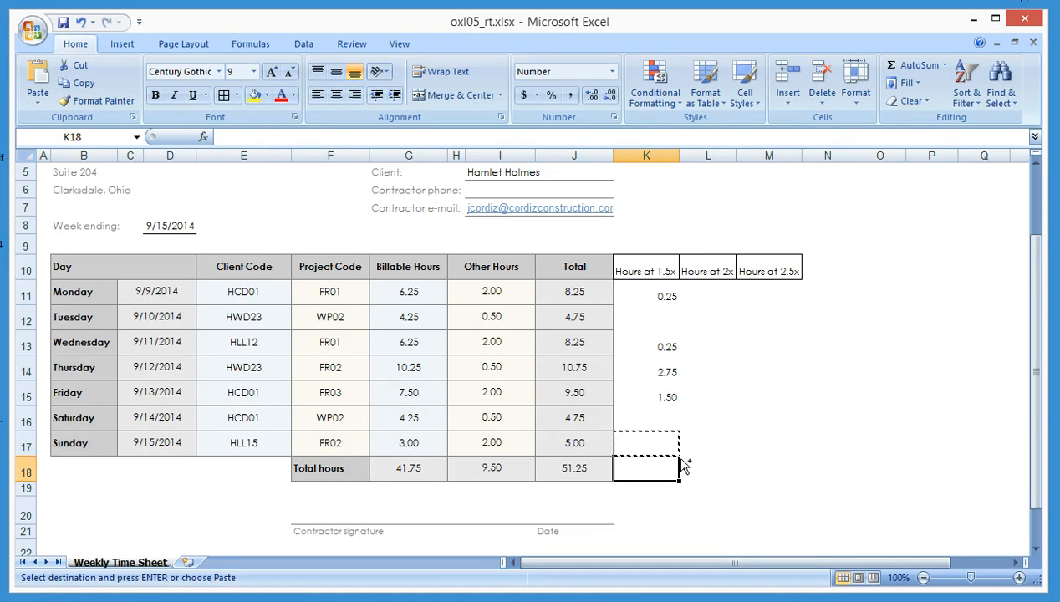
{"action": "key", "text": "ctrl+v"}
{"action": "left_click", "coordinate": [646, 506]}
{"action": "key", "text": "Escape"}
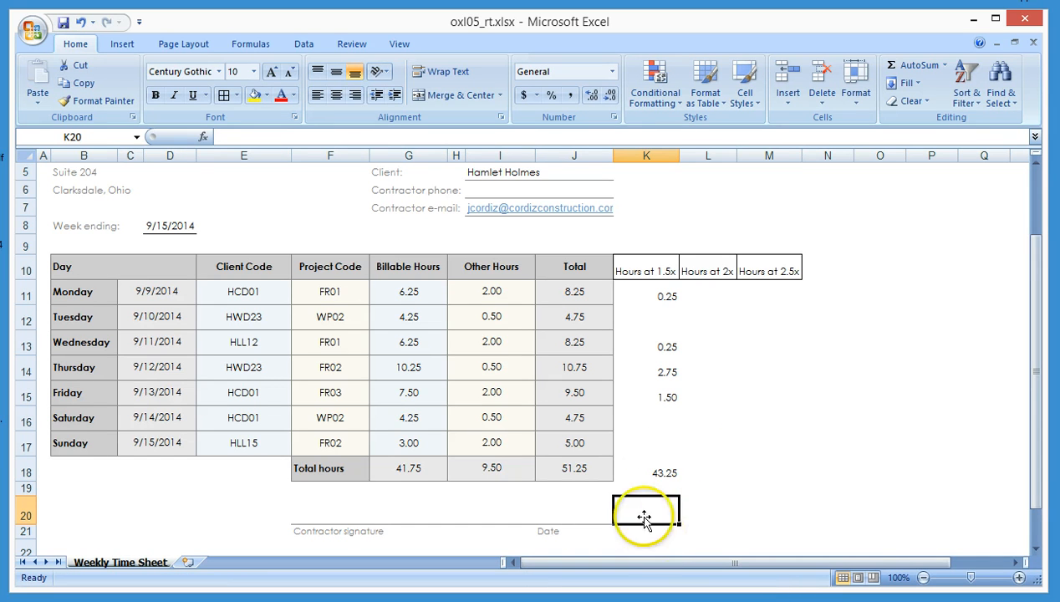
Step: Change the formula in K18 to =J18-8*7
{"action": "left_click", "coordinate": [667, 471]}
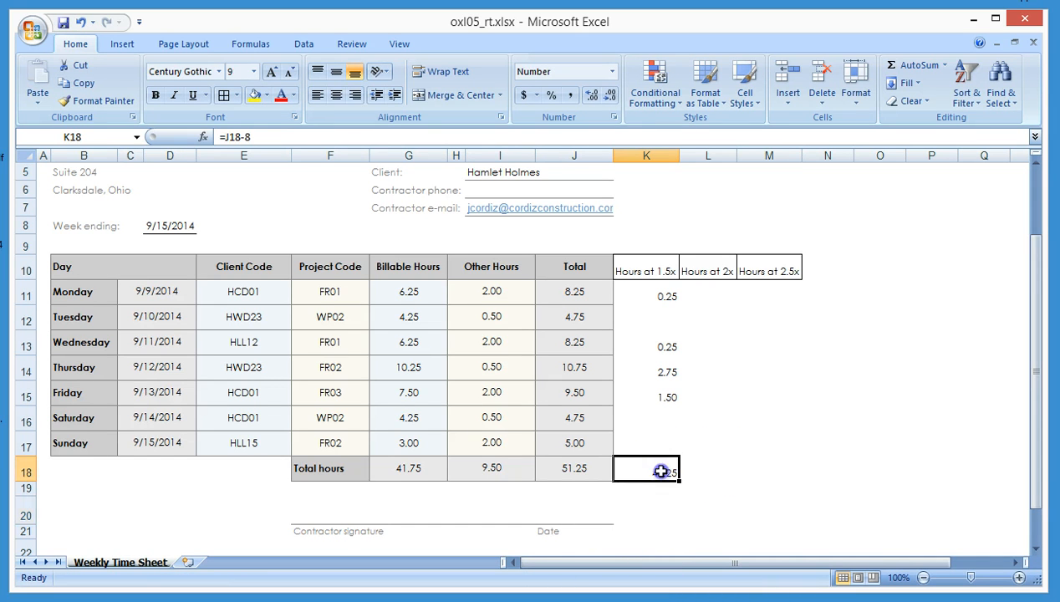
{"action": "left_click", "coordinate": [272, 136]}
{"action": "type", "text": "*7"}
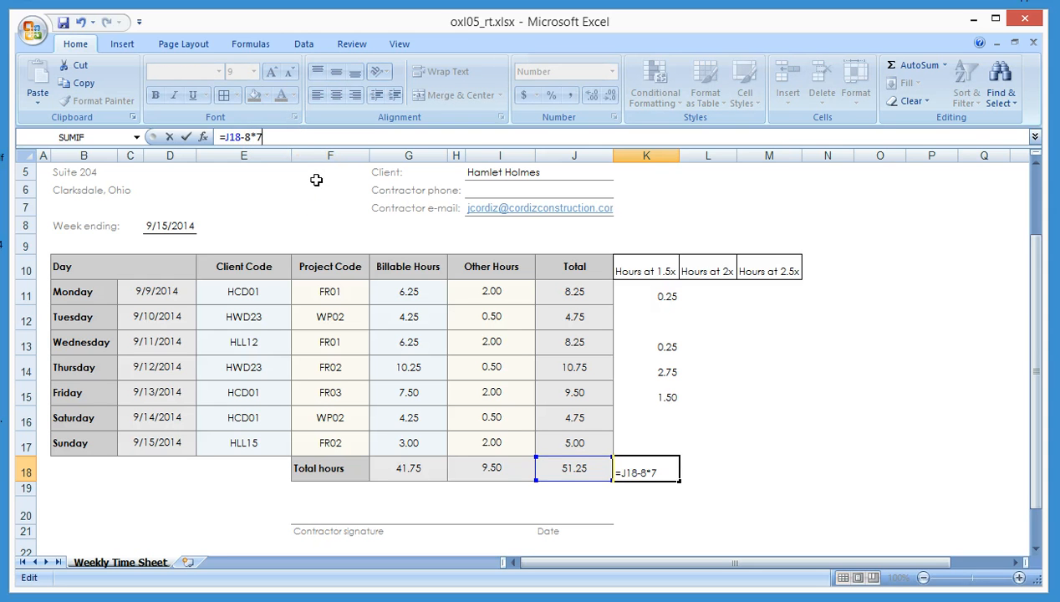
{"action": "key", "text": "Return"}
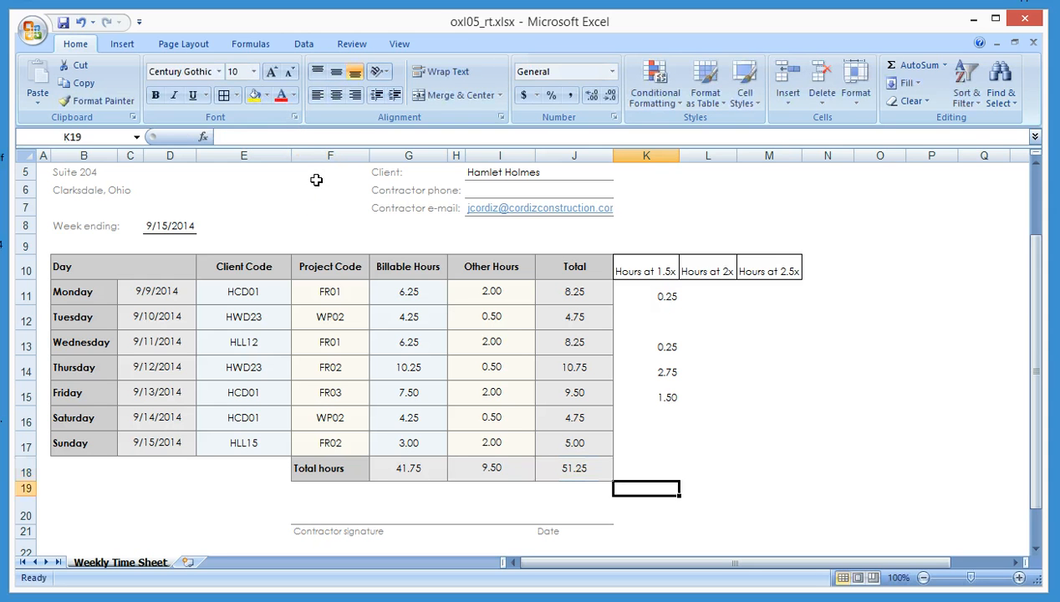
{"action": "key", "text": "Up"}
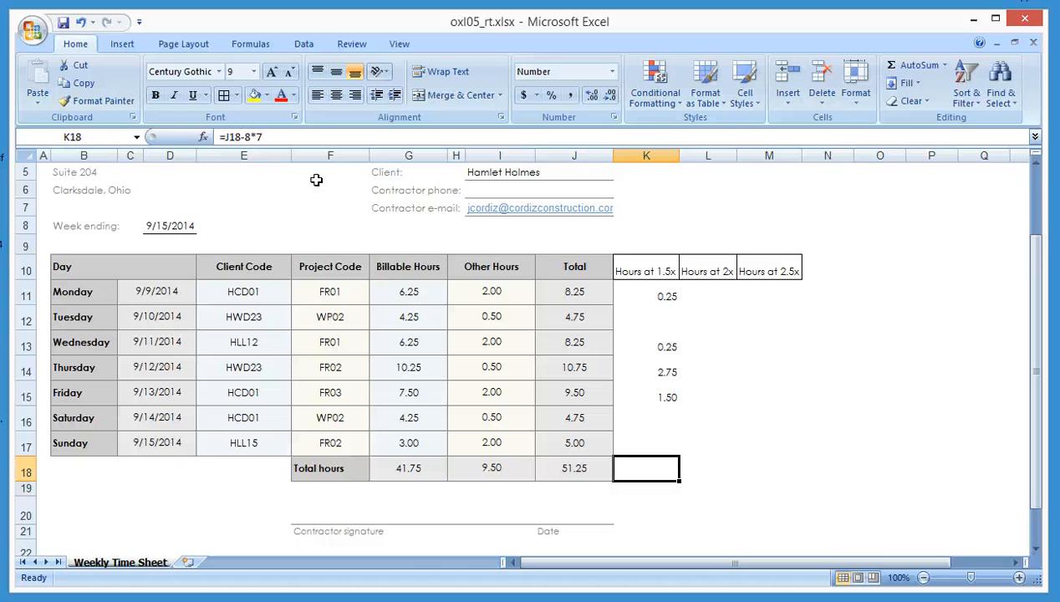
Step: Check the Hours at 1.5x values in K11:K18 and clear the formula from K18
{"action": "left_click", "coordinate": [636, 293]}
{"action": "left_click_drag", "start_coordinate": [635, 293], "coordinate": [671, 474]}
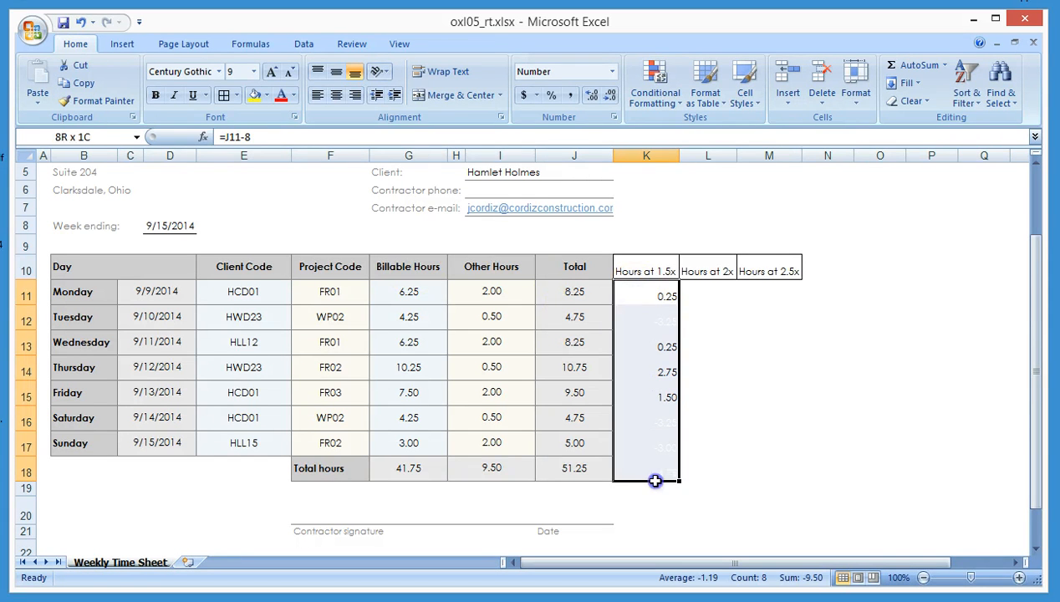
{"action": "left_click", "coordinate": [661, 529]}
{"action": "left_click", "coordinate": [645, 470]}
{"action": "key", "text": "Delete"}
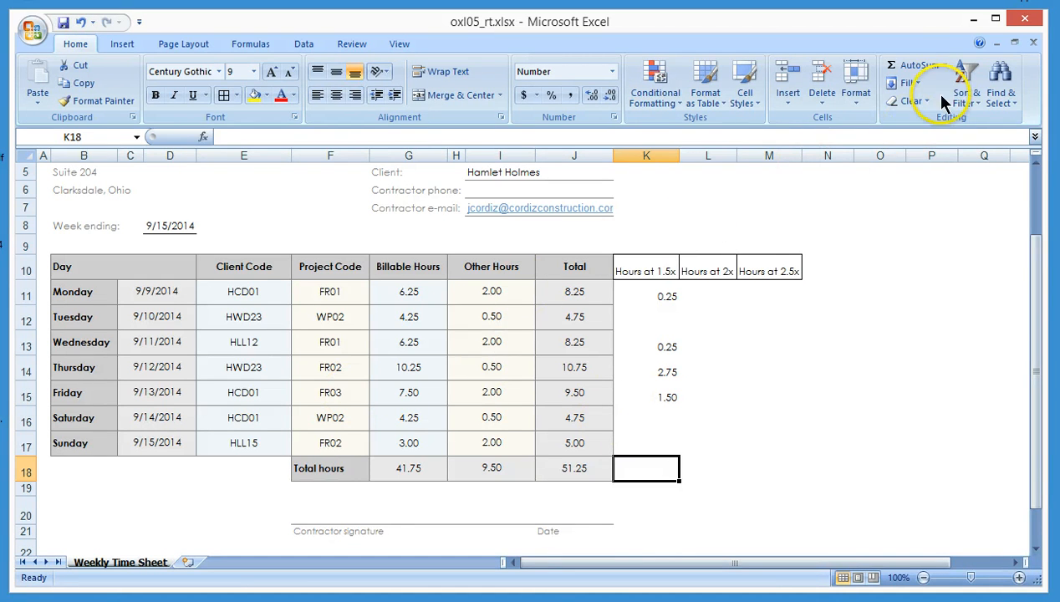
Step: Search the available functions for "sum if" and insert the SUMIF function in K18
{"action": "left_click", "coordinate": [945, 65]}
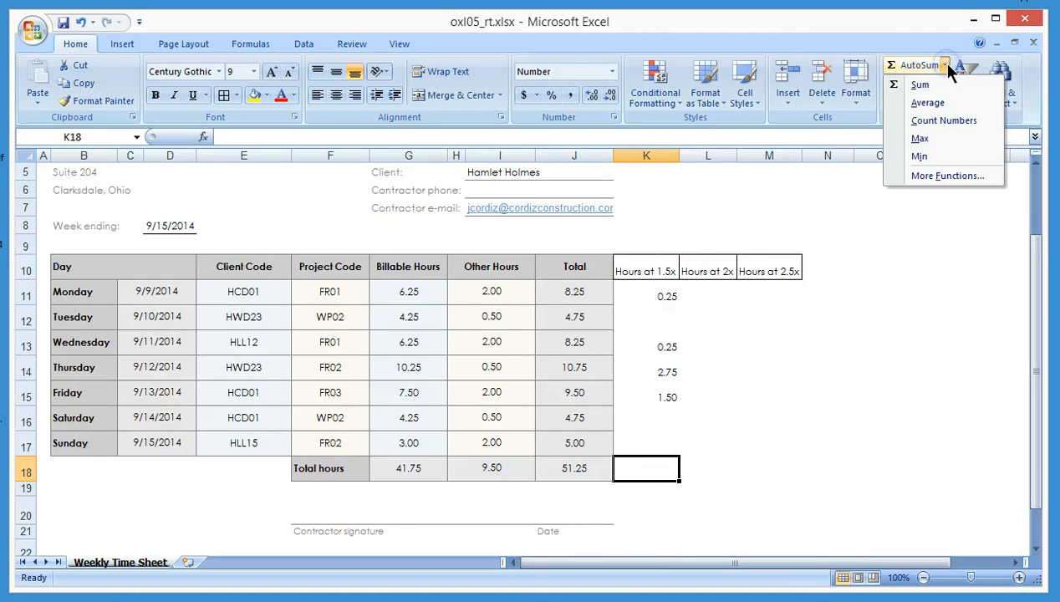
{"action": "left_click", "coordinate": [958, 175]}
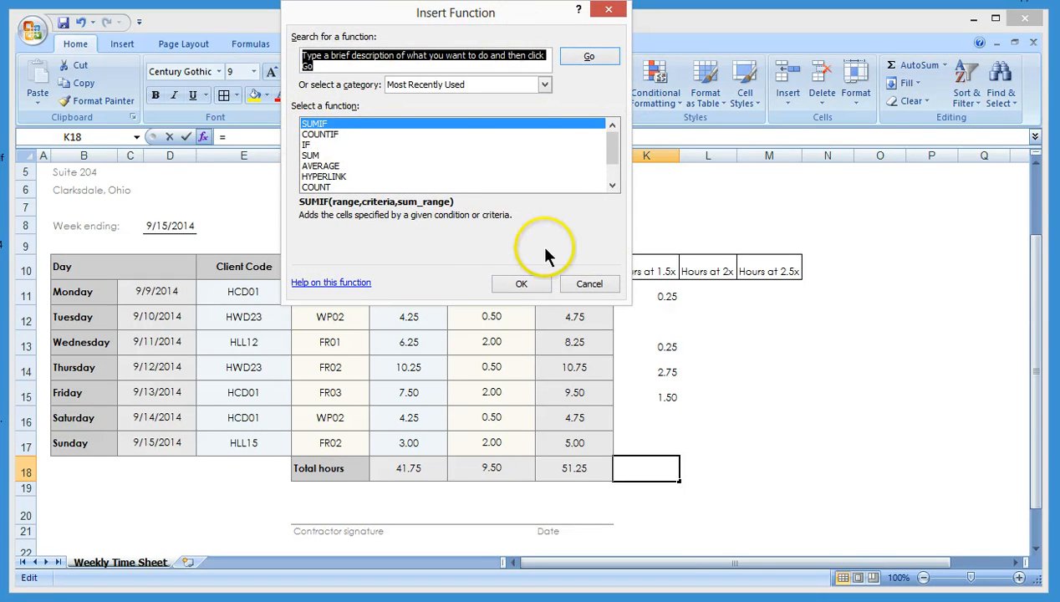
{"action": "left_click", "coordinate": [466, 67]}
{"action": "left_click_drag", "start_coordinate": [364, 64], "coordinate": [229, 51]}
{"action": "type", "text": "sum if"}
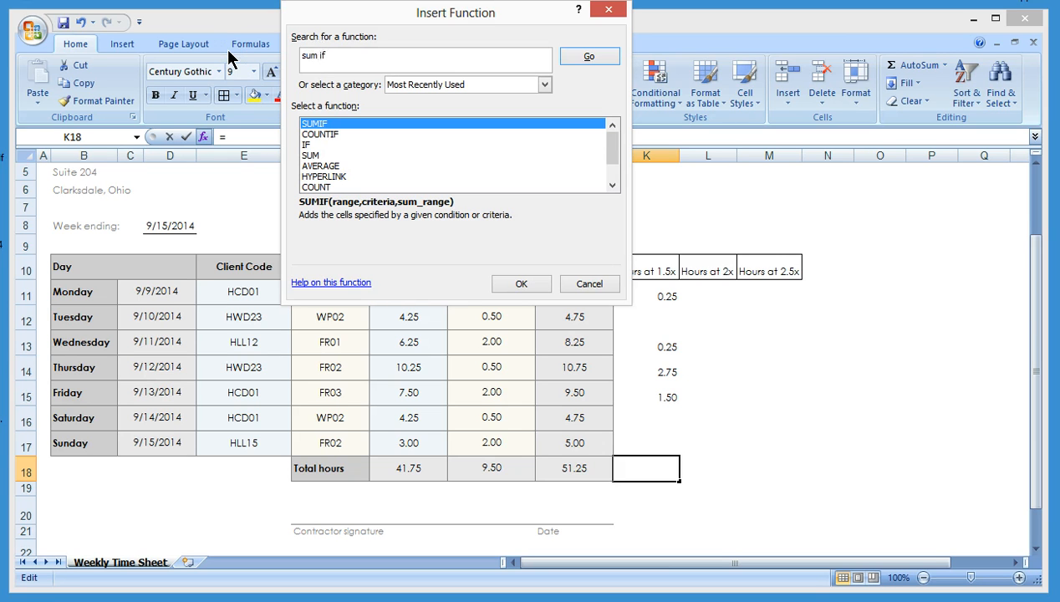
{"action": "key", "text": "Return"}
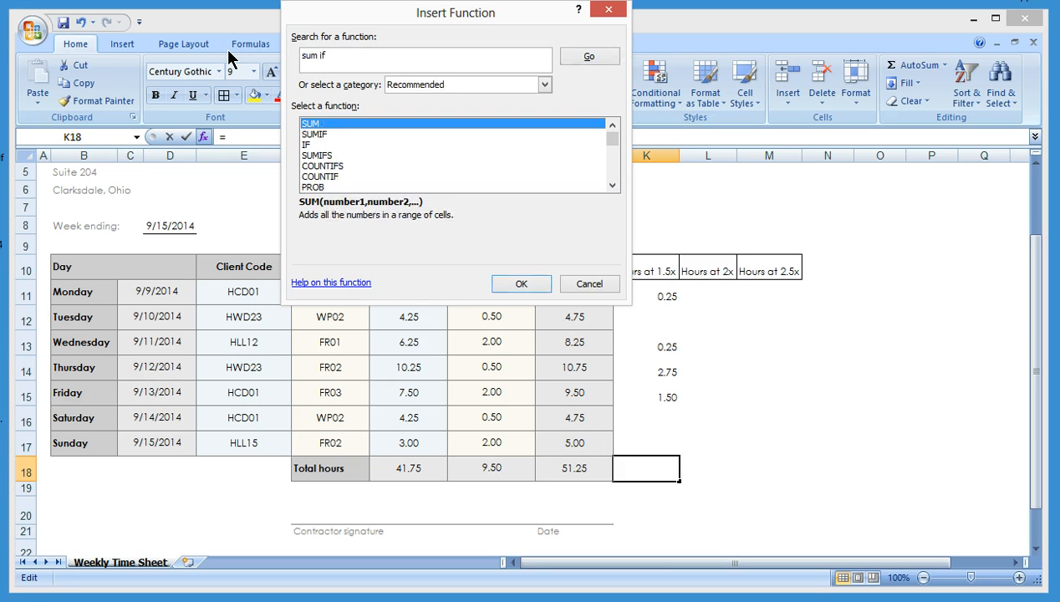
{"action": "left_click", "coordinate": [327, 133]}
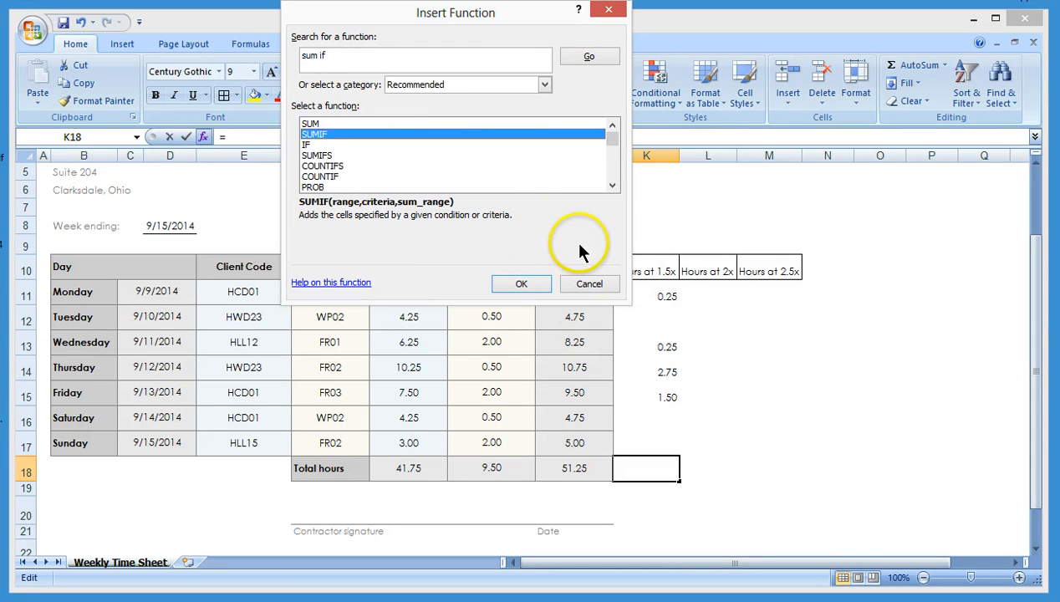
{"action": "left_click", "coordinate": [535, 283]}
Step: Set the SUMIF range to K11:K17 and the criteria to >0, and enter the formula in K18
{"action": "left_click_drag", "start_coordinate": [464, 48], "coordinate": [410, 144]}
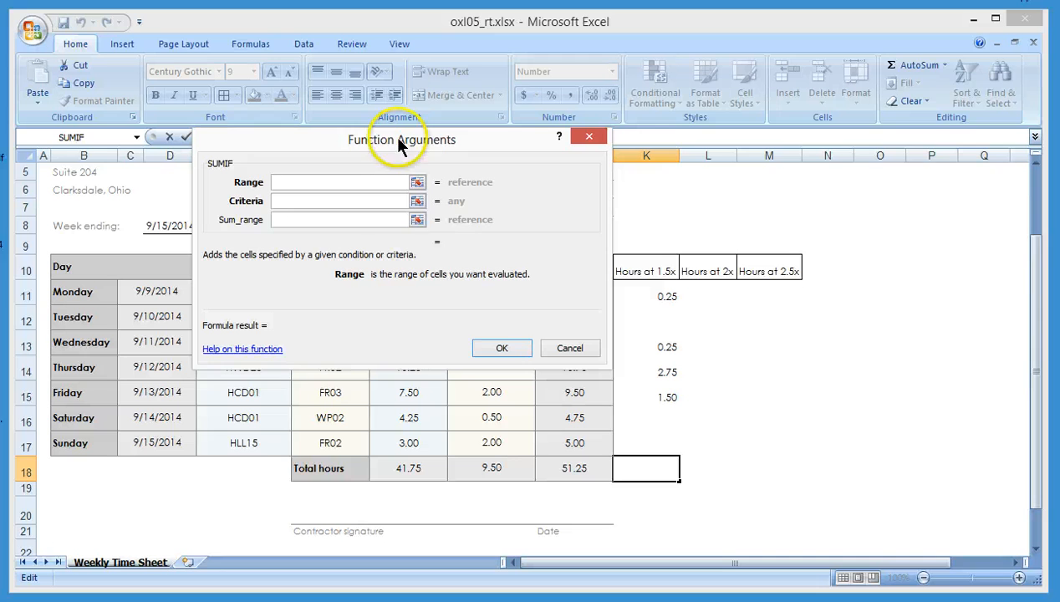
{"action": "left_click_drag", "start_coordinate": [360, 141], "coordinate": [268, 142]}
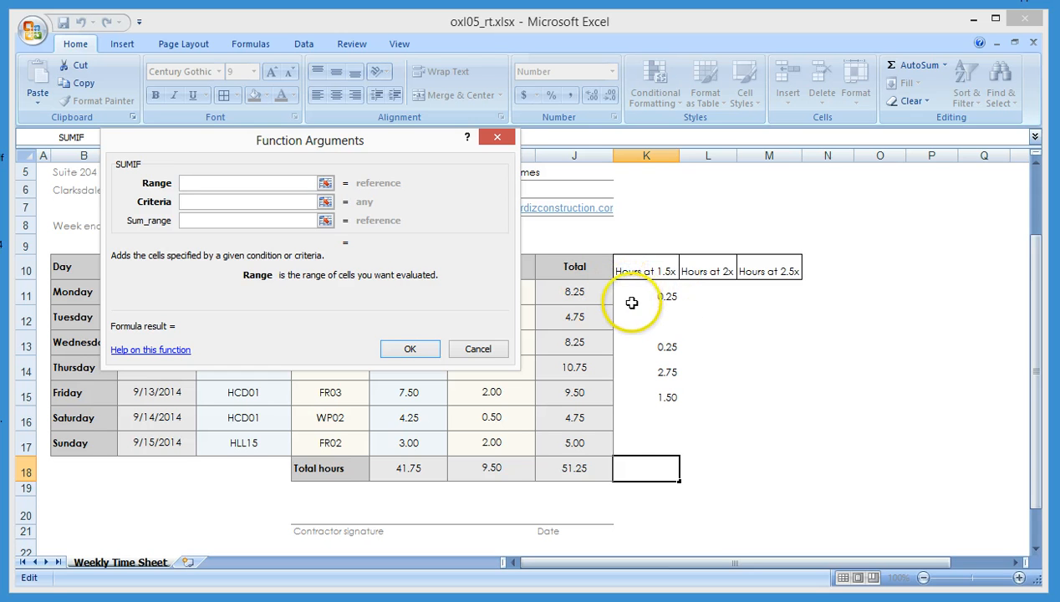
{"action": "left_click_drag", "start_coordinate": [636, 292], "coordinate": [636, 434]}
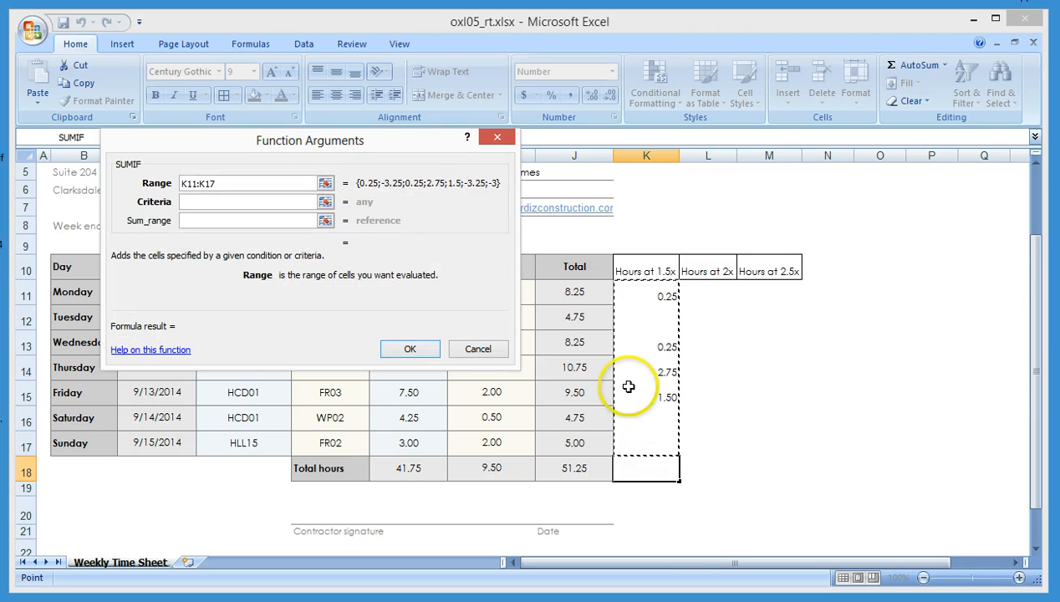
{"action": "left_click", "coordinate": [249, 203]}
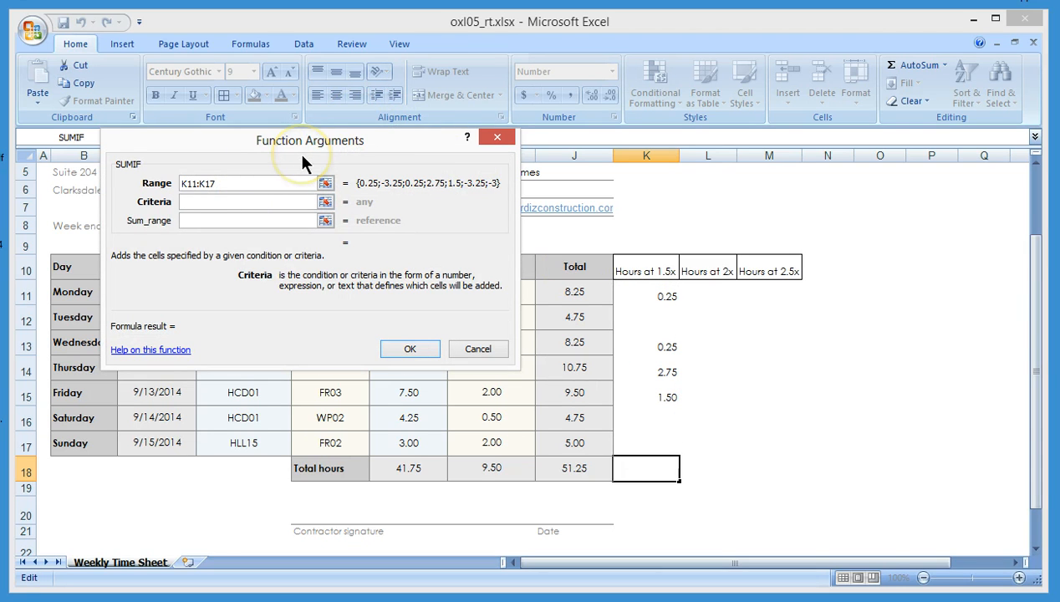
{"action": "type", "text": ">0"}
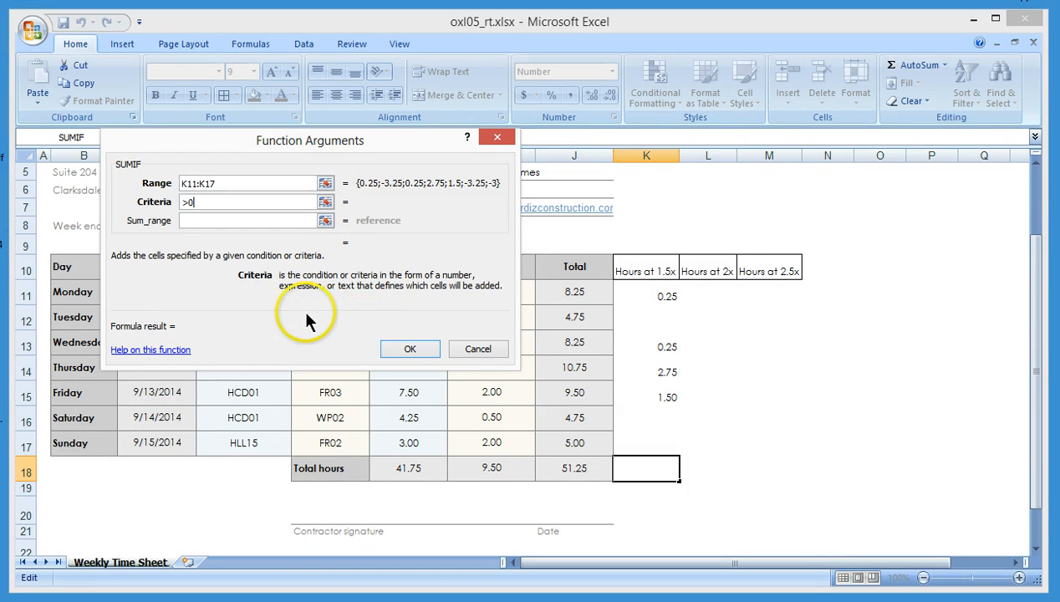
{"action": "left_click", "coordinate": [399, 349]}
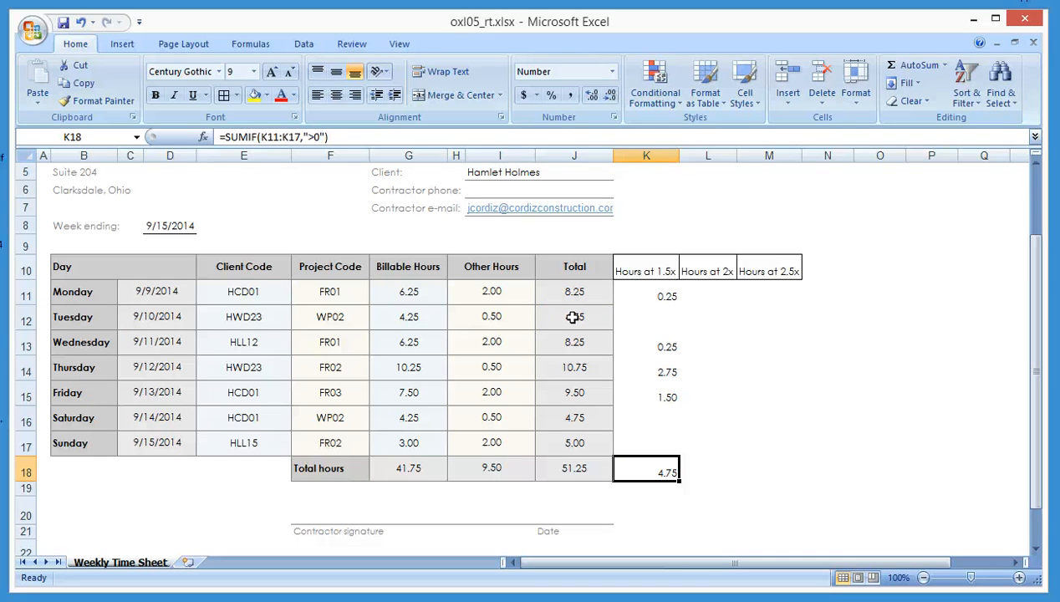
Step: Examine the Saturday and Sunday rows and the Saturday cells under Hours at 2x and Hours at 2.5x
{"action": "scroll", "coordinate": [134, 322], "scroll_direction": "up", "scroll_amount": 2}
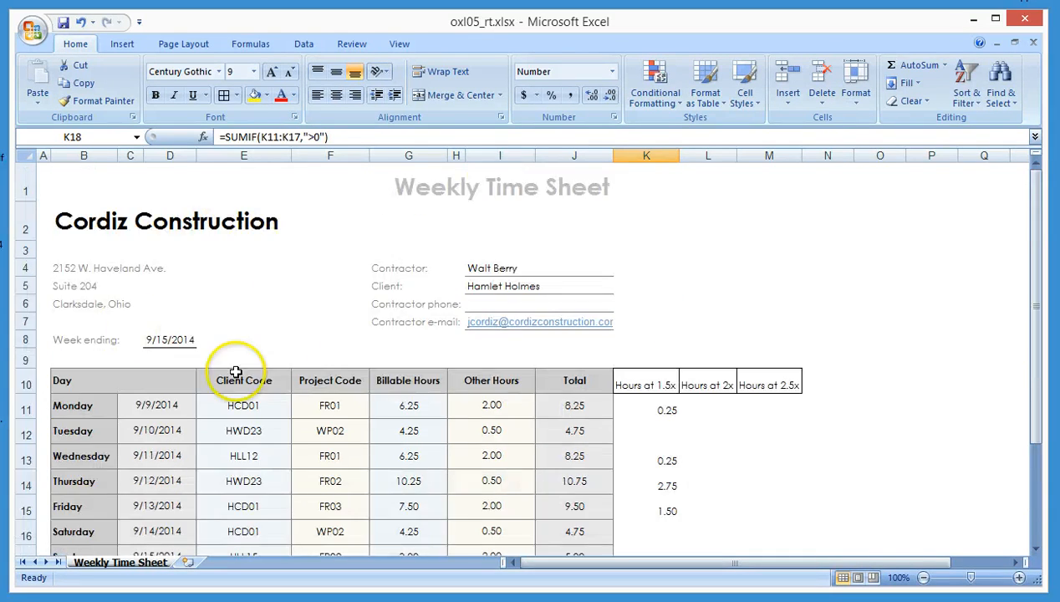
{"action": "scroll", "coordinate": [506, 432], "scroll_direction": "down", "scroll_amount": 2}
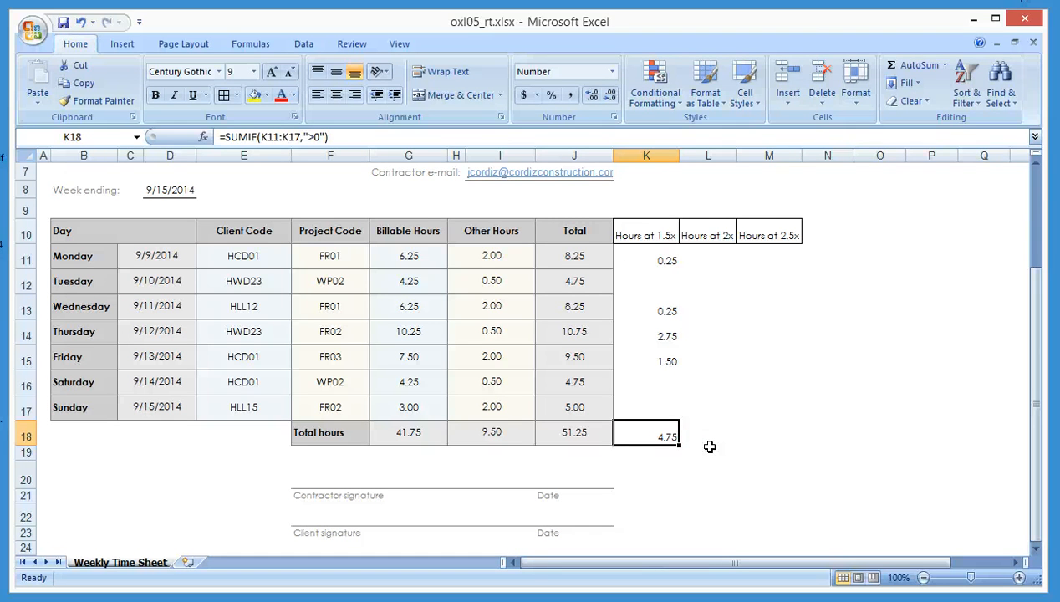
{"action": "left_click", "coordinate": [84, 382]}
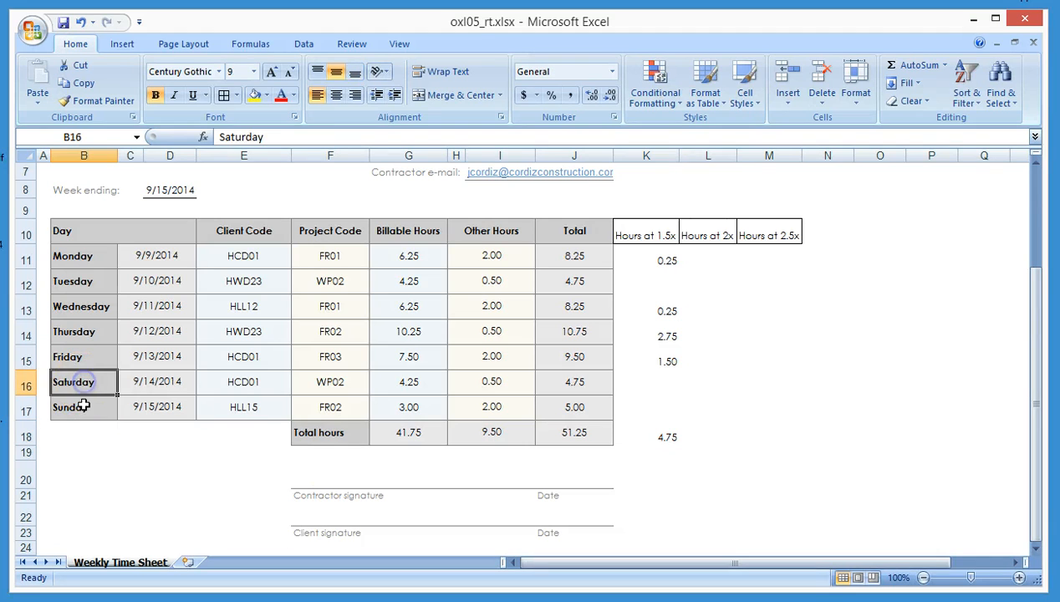
{"action": "left_click", "coordinate": [84, 410]}
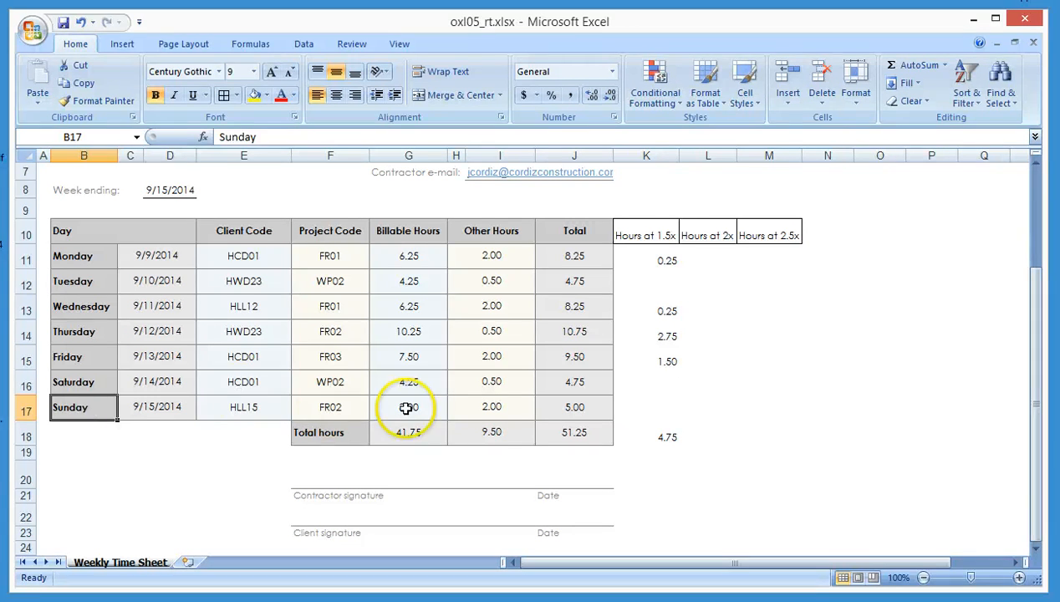
{"action": "left_click", "coordinate": [721, 382]}
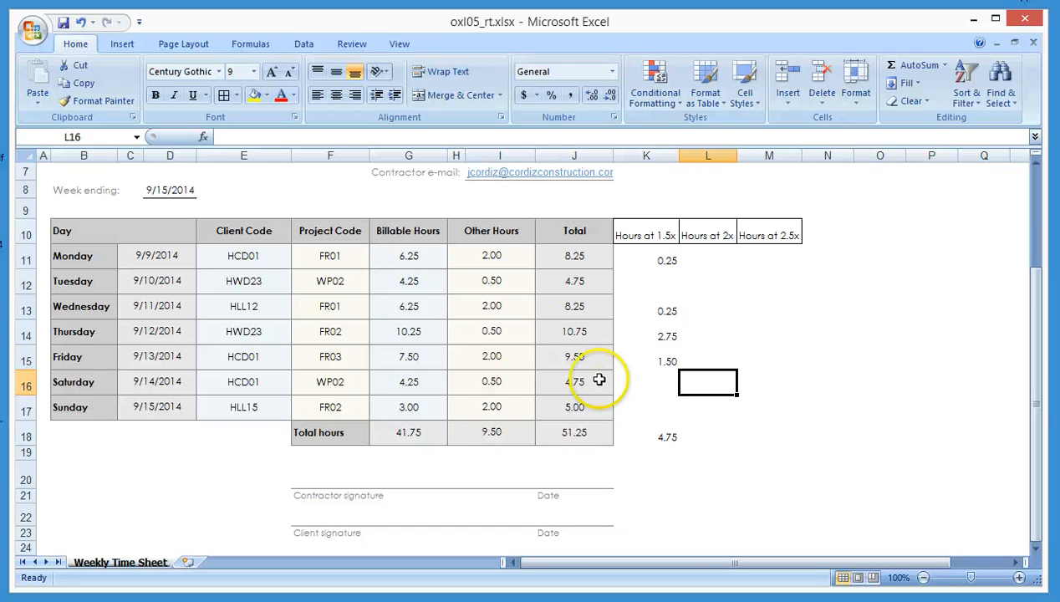
{"action": "left_click", "coordinate": [769, 381]}
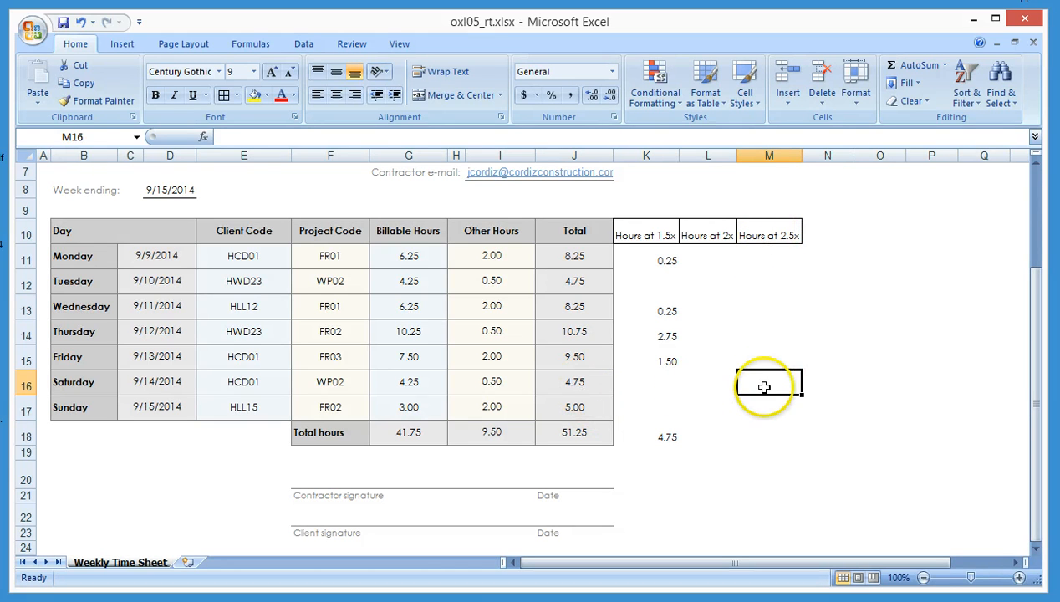
{"action": "left_click", "coordinate": [707, 381]}
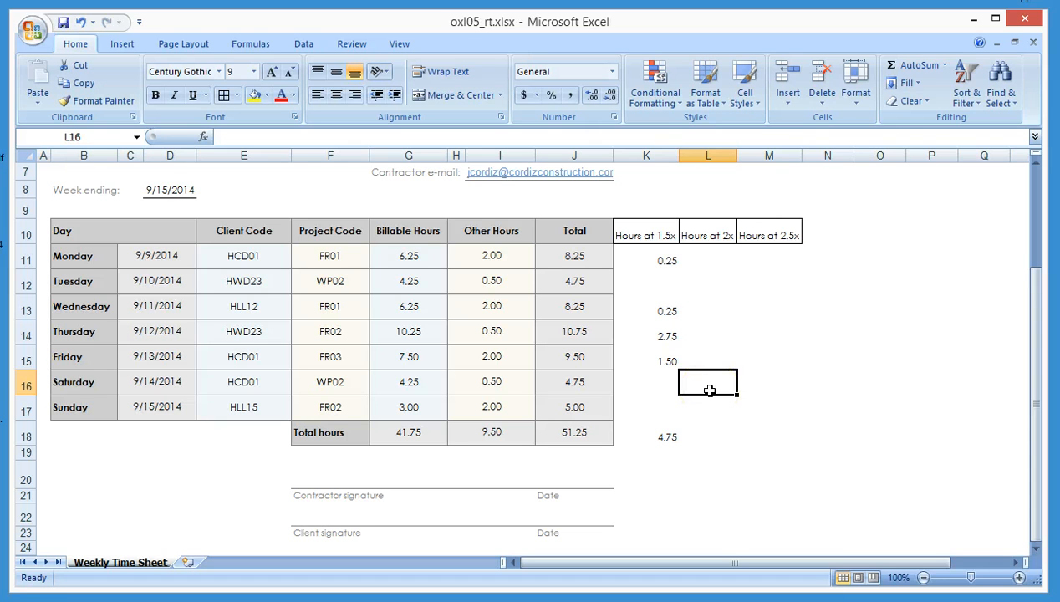
Step: Go over the weekend cells L16:M17 under Hours at 2x and Hours at 2.5x
{"action": "left_click", "coordinate": [713, 411]}
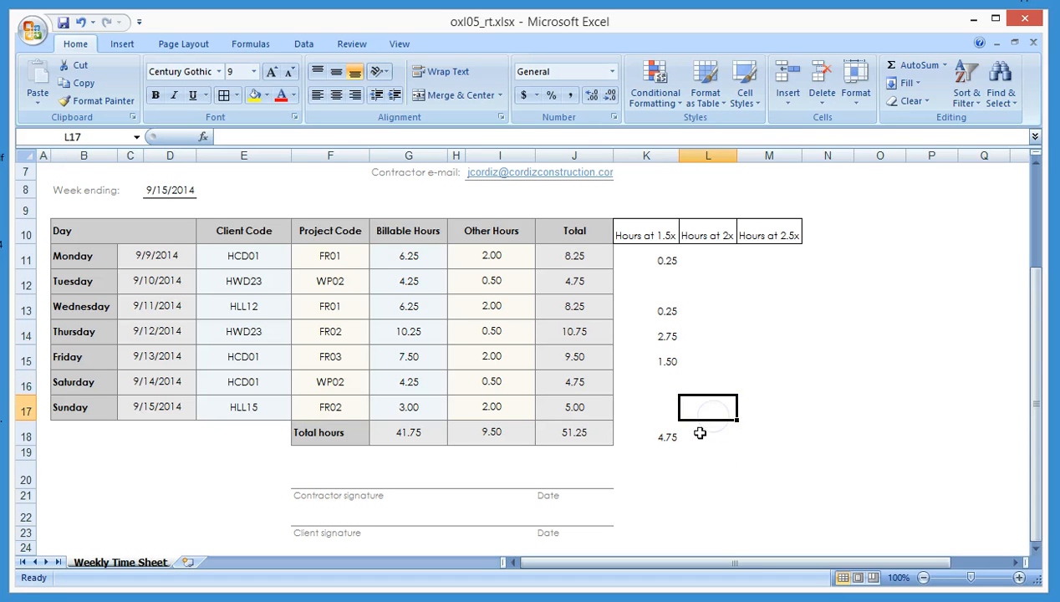
{"action": "left_click", "coordinate": [784, 409]}
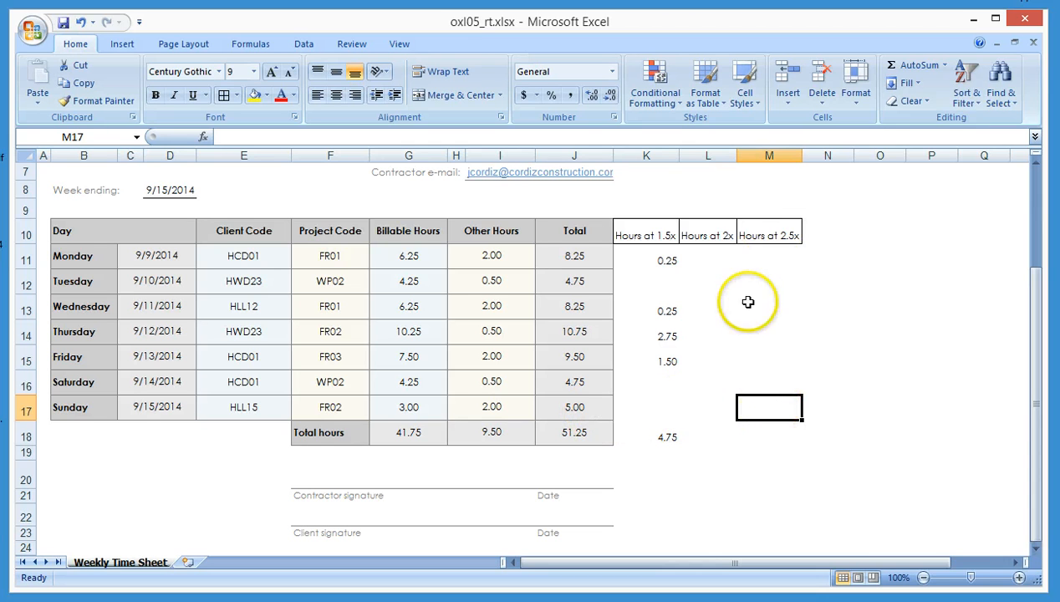
{"action": "left_click", "coordinate": [710, 378]}
{"action": "left_click", "coordinate": [762, 386]}
{"action": "left_click", "coordinate": [763, 408]}
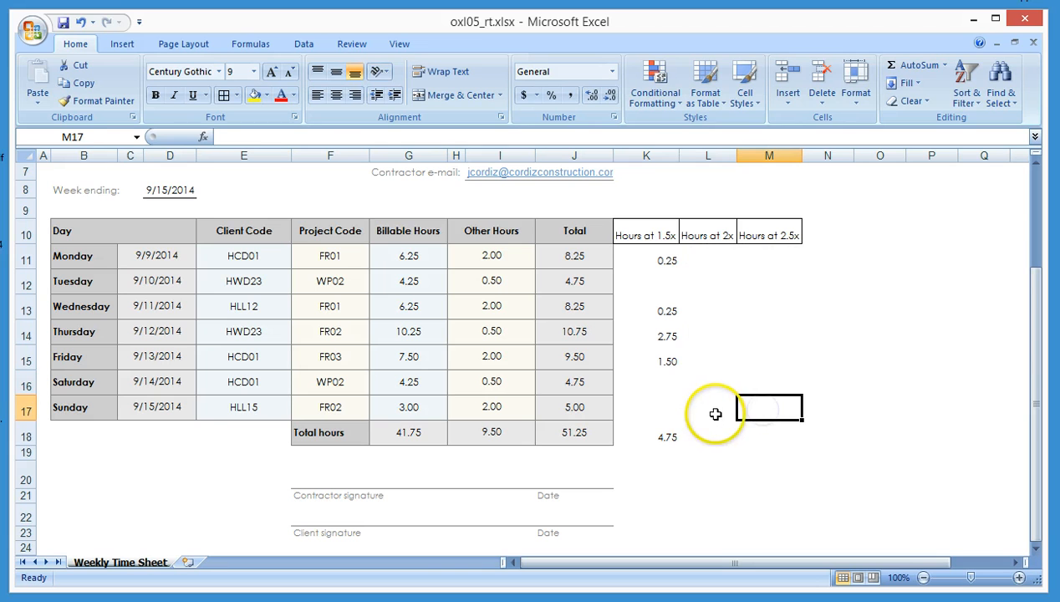
{"action": "left_click", "coordinate": [716, 409]}
{"action": "left_click", "coordinate": [710, 377]}
{"action": "left_click", "coordinate": [762, 376]}
{"action": "left_click", "coordinate": [765, 407]}
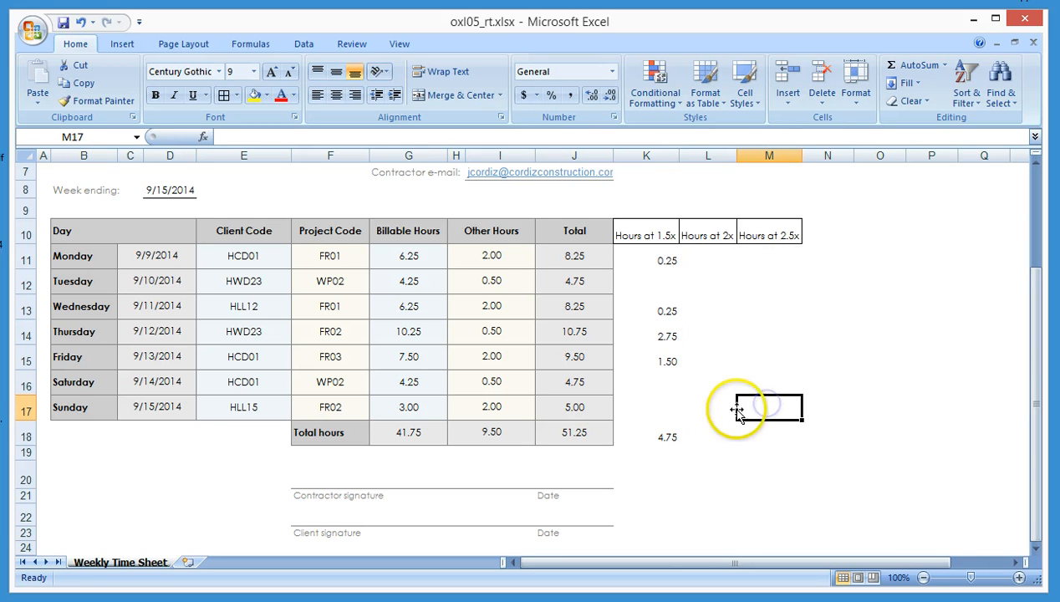
{"action": "left_click", "coordinate": [721, 409]}
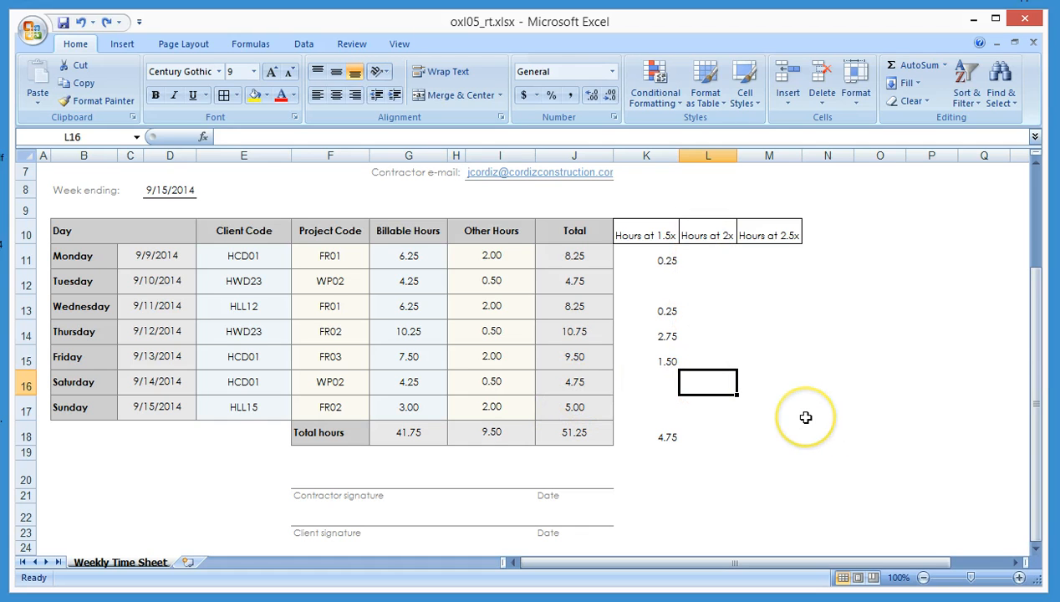
Step: Enter the weekend Hours at 2x formulas, =J16-0 in L16 for Saturday and =J17 in L17 for Sunday
{"action": "type", "text": "="}
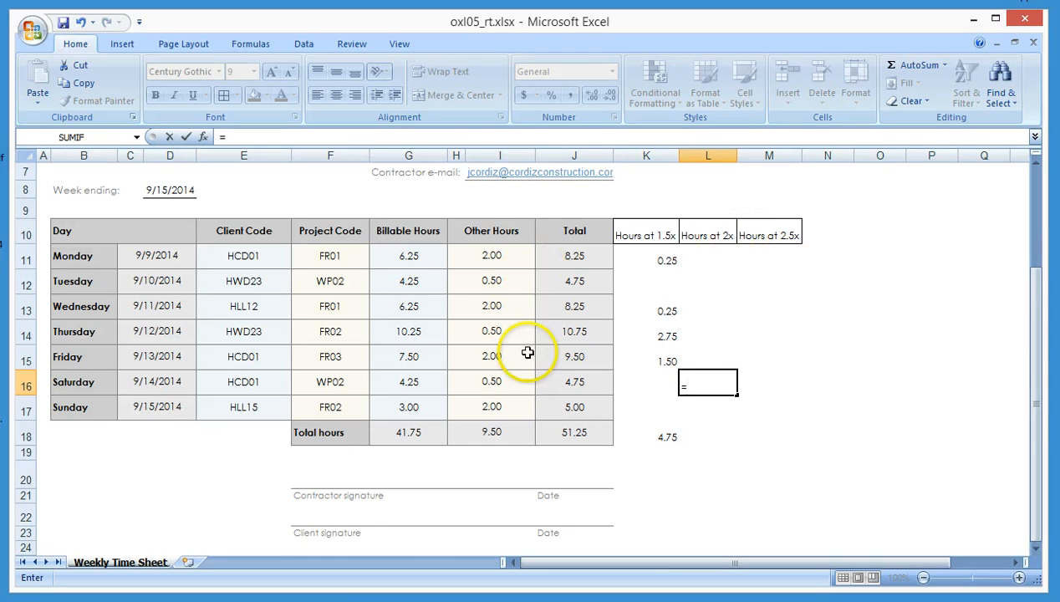
{"action": "left_click", "coordinate": [568, 382]}
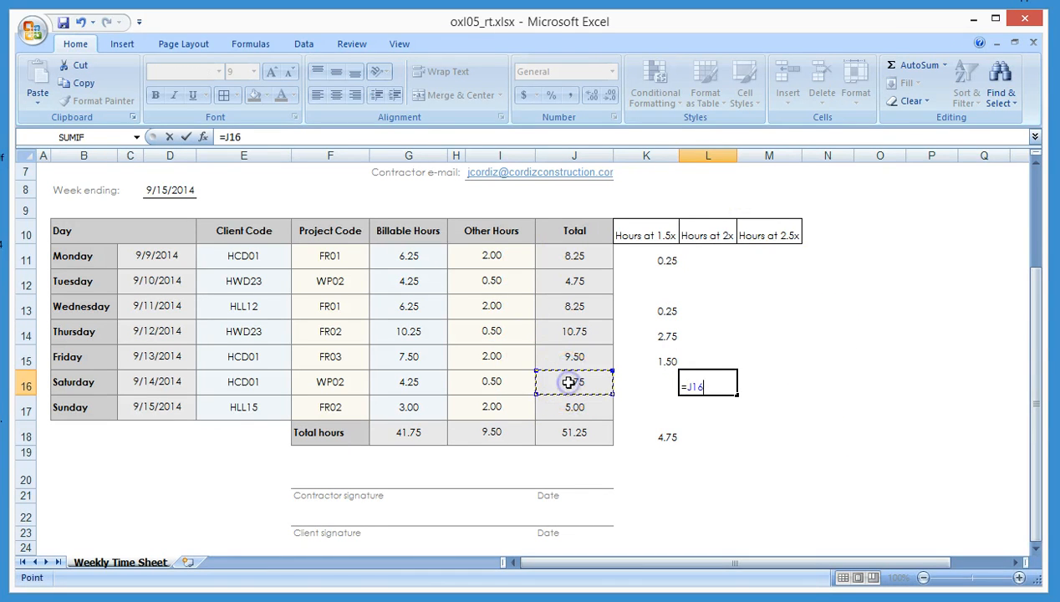
{"action": "type", "text": "-"}
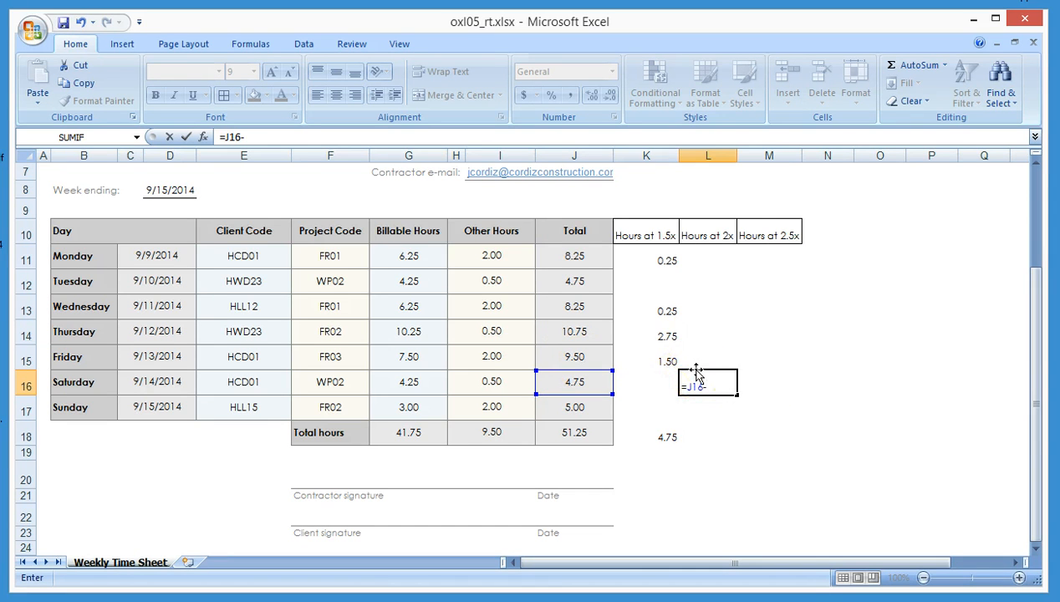
{"action": "type", "text": "0"}
{"action": "key", "text": "Return"}
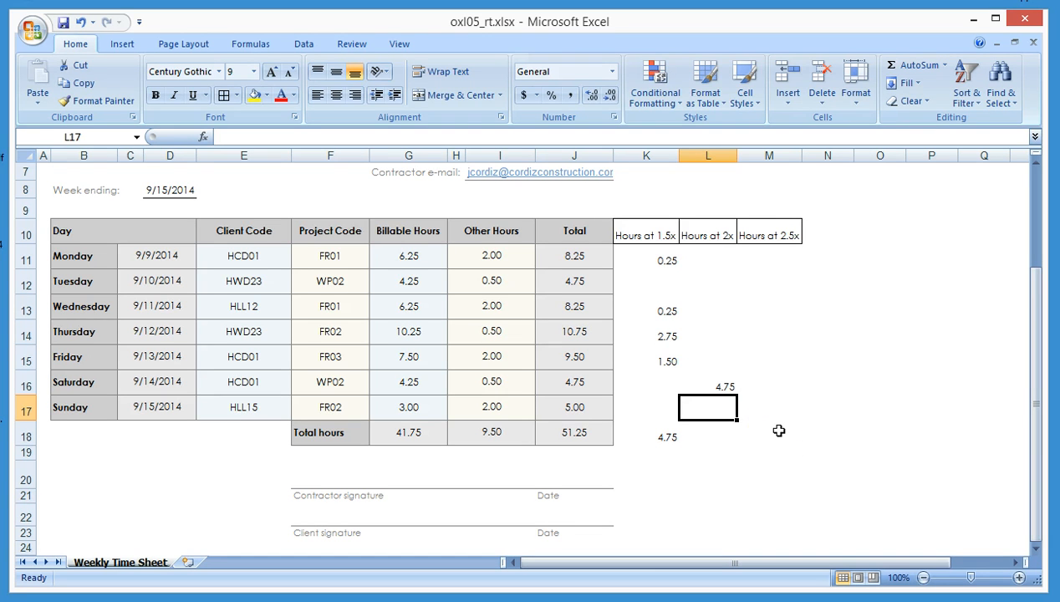
{"action": "type", "text": "="}
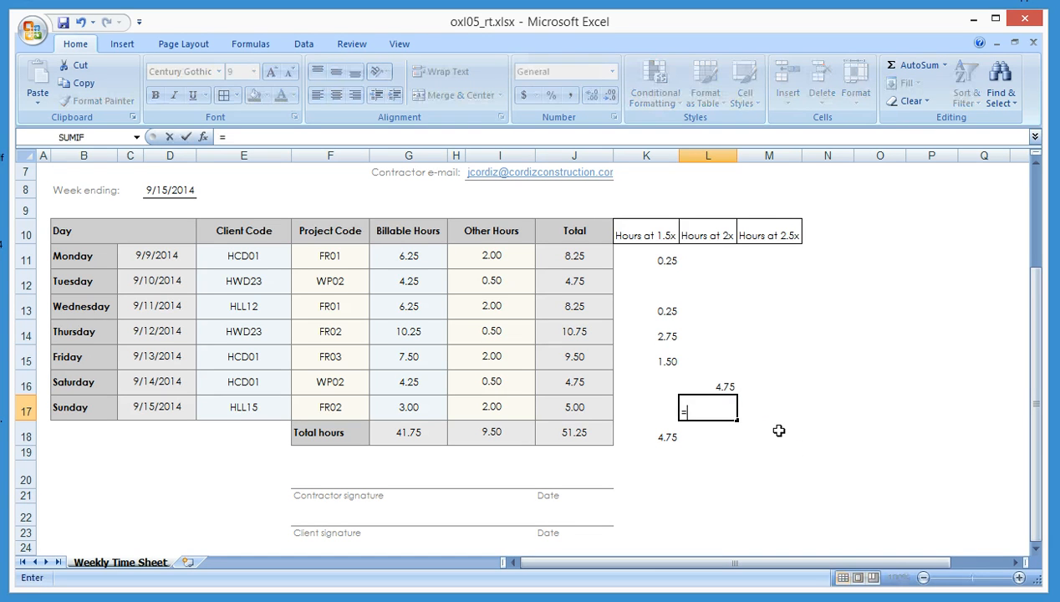
{"action": "left_click", "coordinate": [598, 410]}
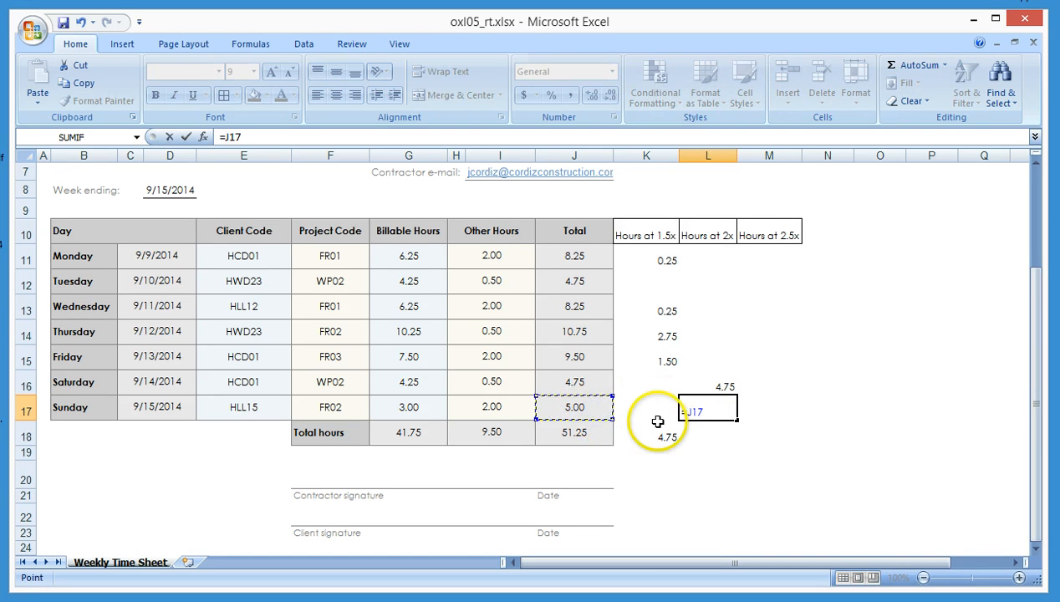
{"action": "key", "text": "Return"}
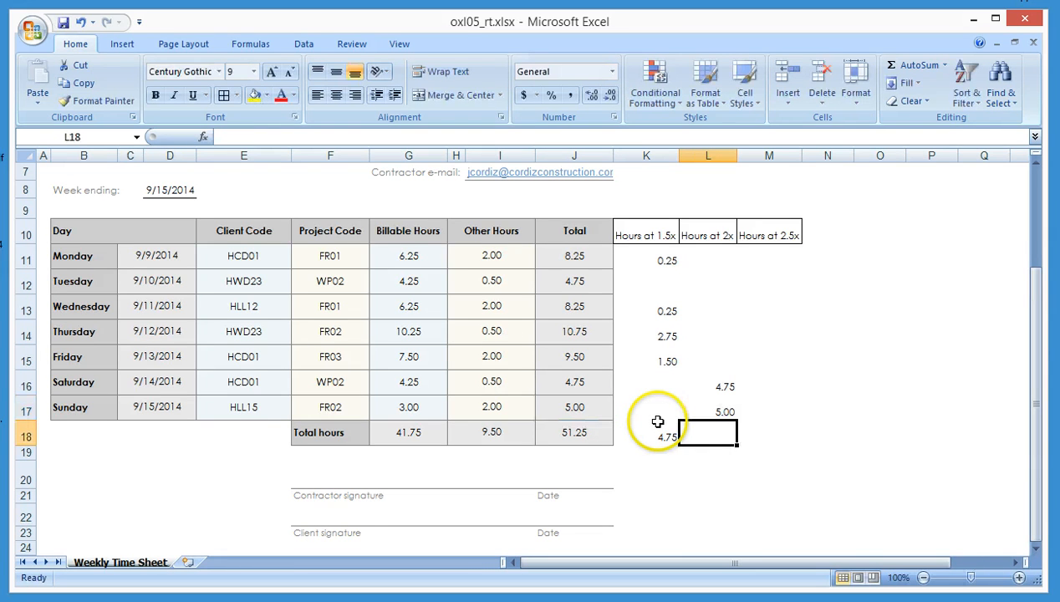
Step: Enter the weekend Hours at 2.5x formulas, =J16-4 in M16 and =J17-4 in M17
{"action": "left_click", "coordinate": [783, 381]}
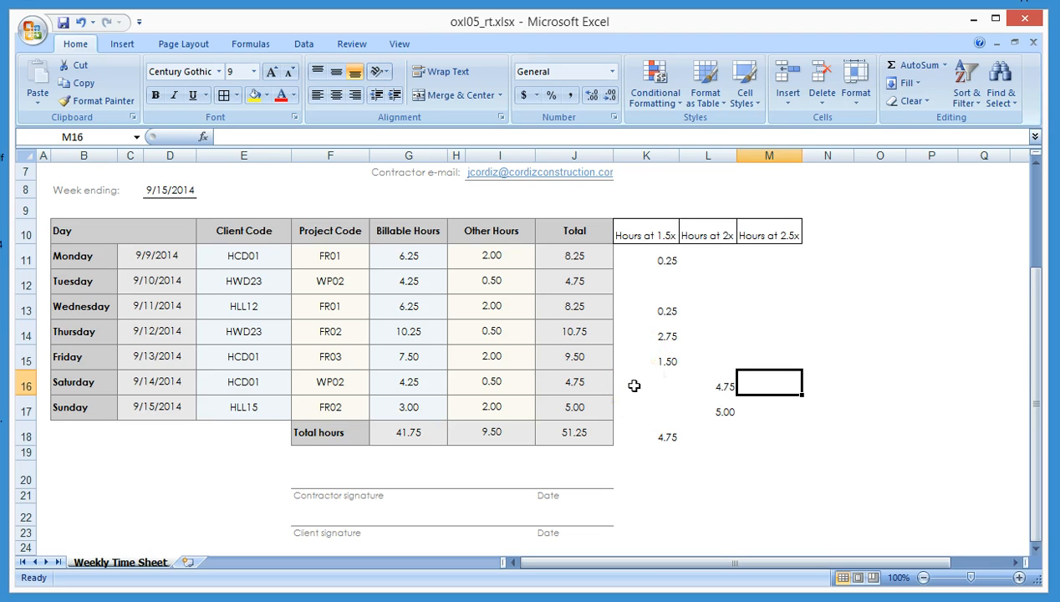
{"action": "type", "text": "="}
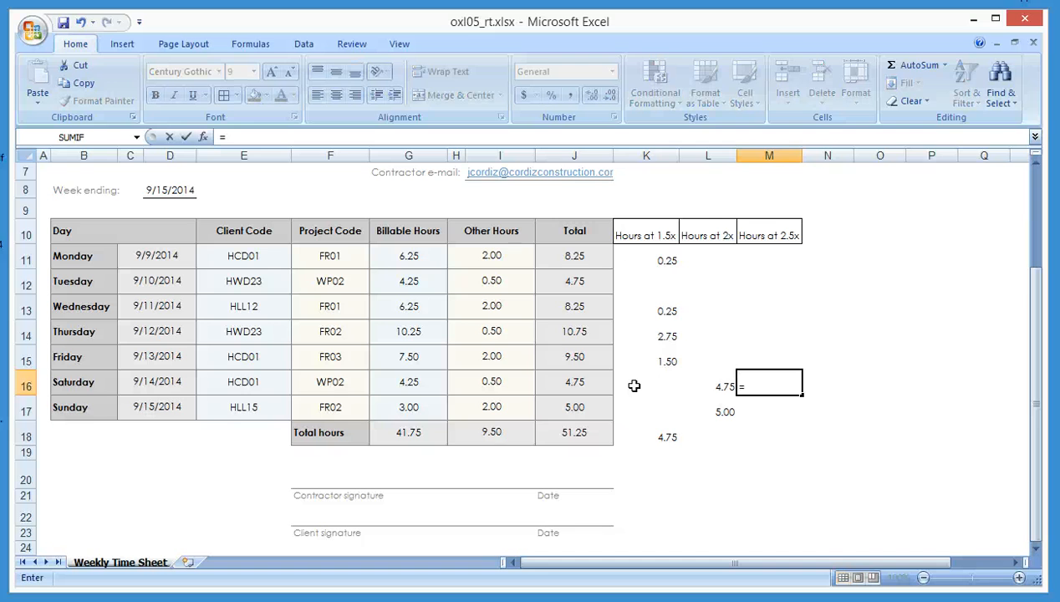
{"action": "left_click", "coordinate": [584, 385]}
{"action": "type", "text": "-4"}
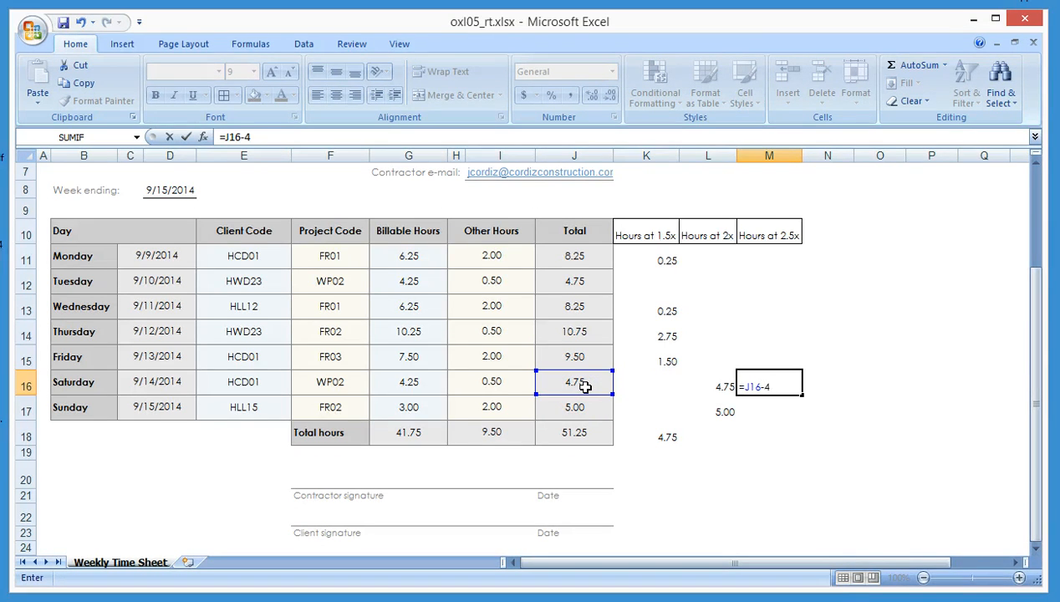
{"action": "key", "text": "Return"}
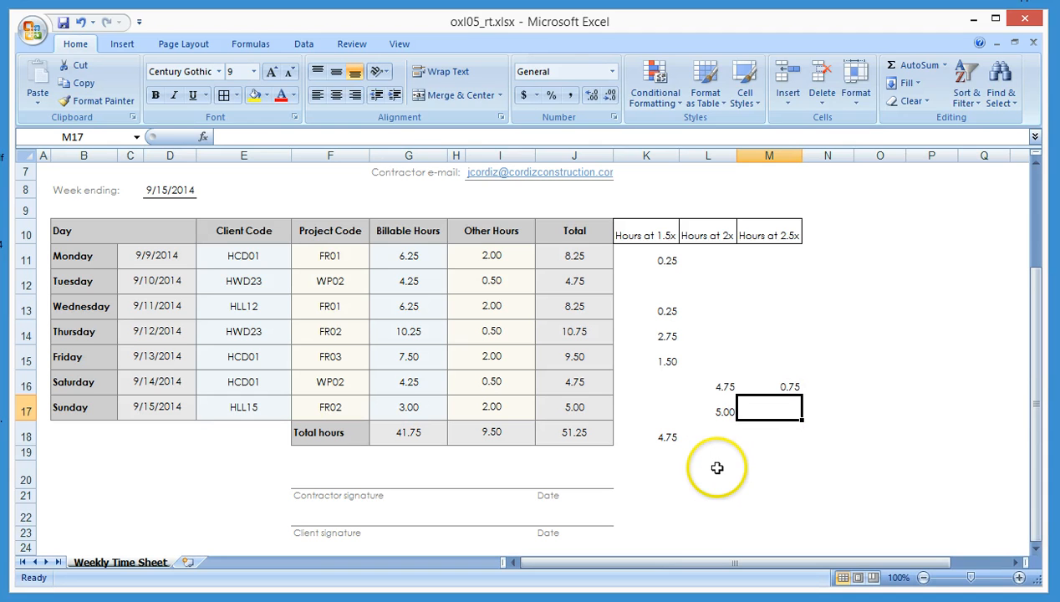
{"action": "type", "text": "="}
{"action": "left_click", "coordinate": [561, 415]}
{"action": "type", "text": "-4"}
{"action": "key", "text": "Return"}
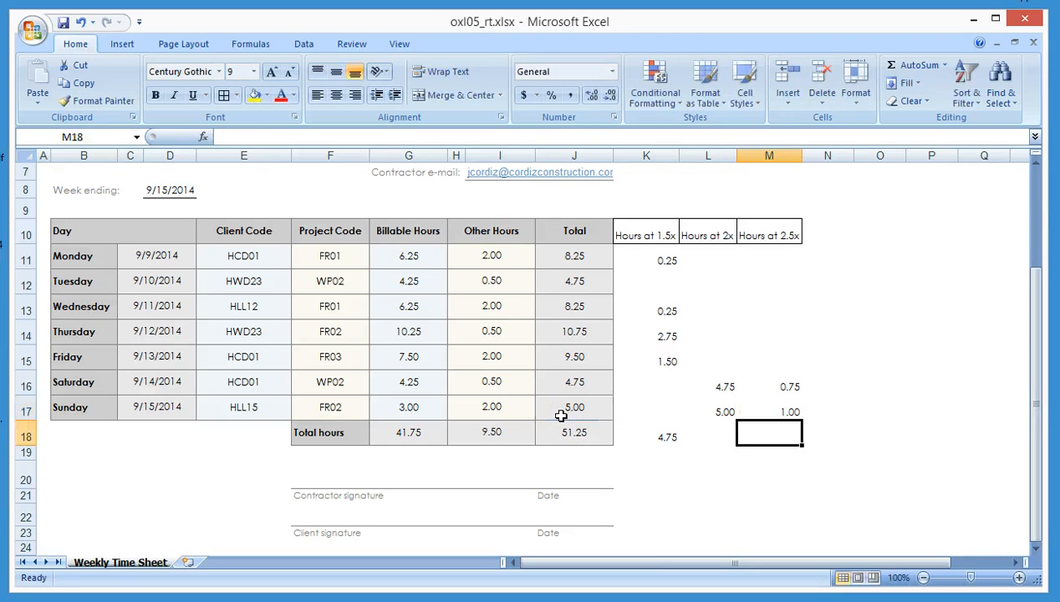
Step: Total the weekend overtime with AutoSum, using =SUM(L16:L17) in L18 and =SUM(M16:M17) in M18
{"action": "left_click", "coordinate": [726, 434]}
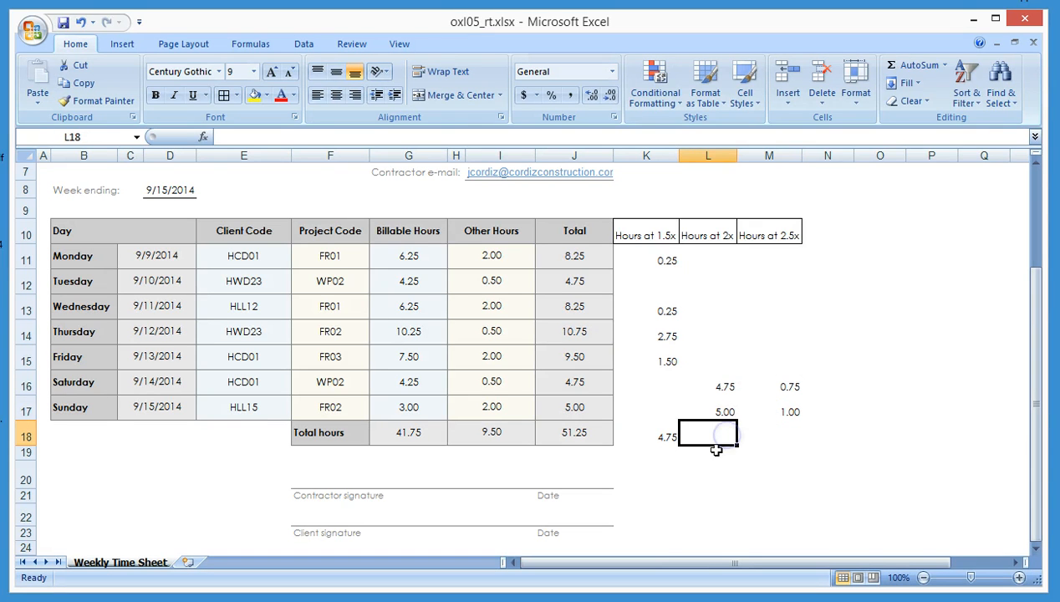
{"action": "left_click", "coordinate": [923, 65]}
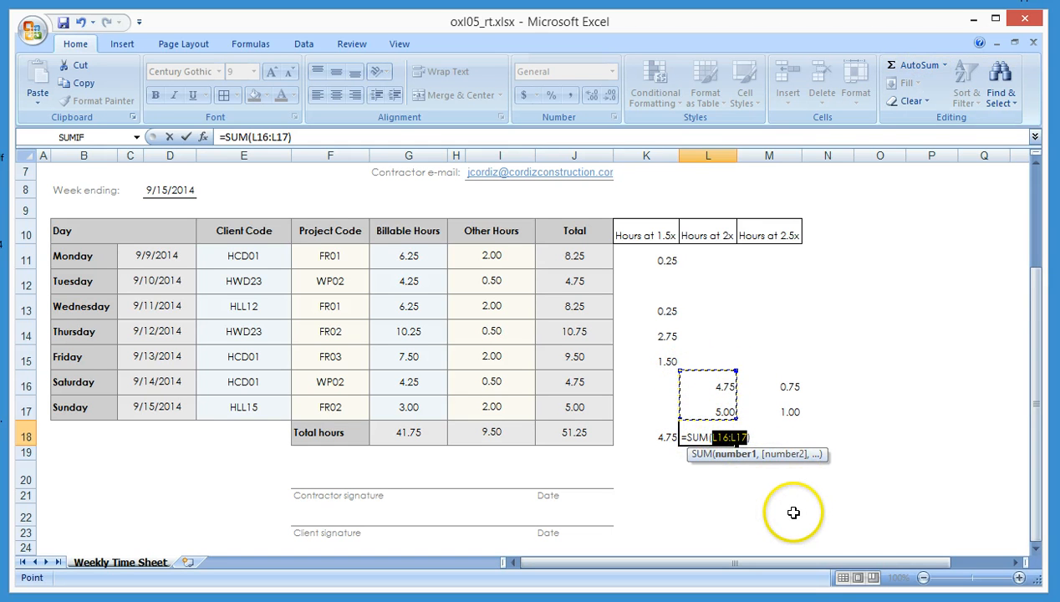
{"action": "key", "text": "Return"}
{"action": "left_click", "coordinate": [791, 441]}
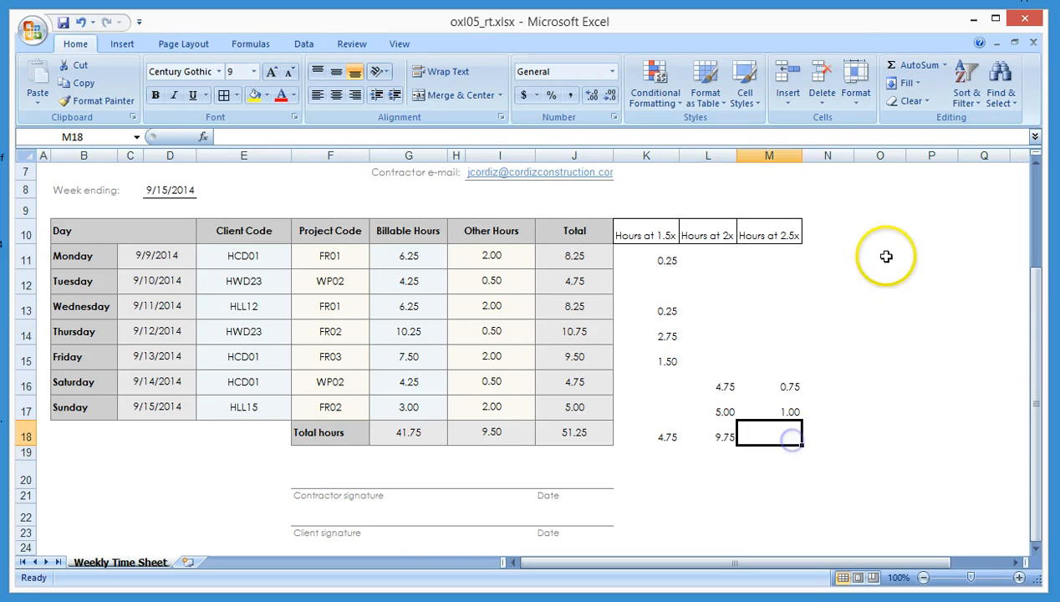
{"action": "left_click", "coordinate": [919, 65]}
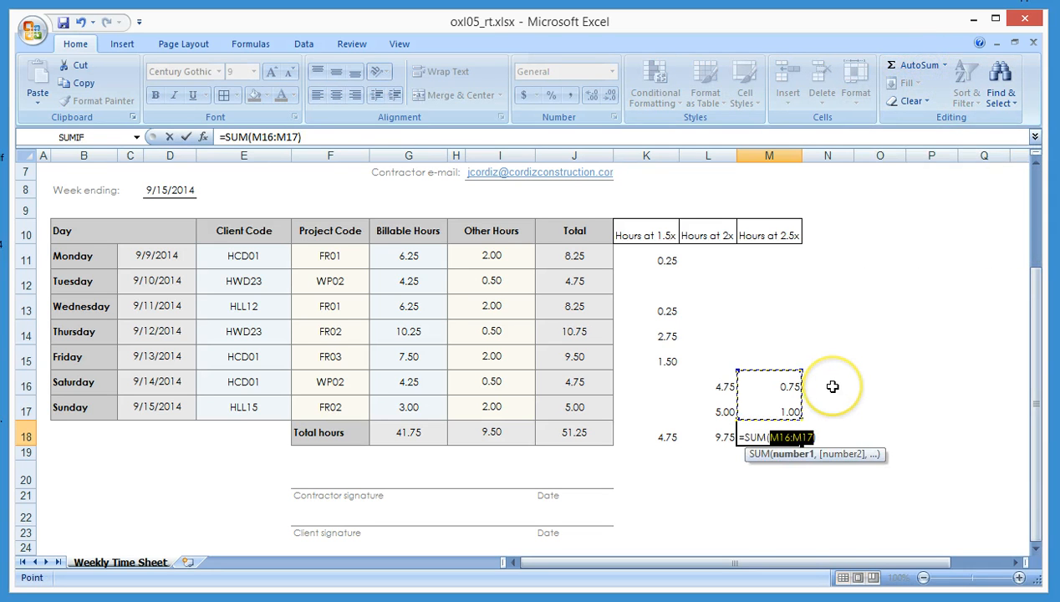
{"action": "key", "text": "Return"}
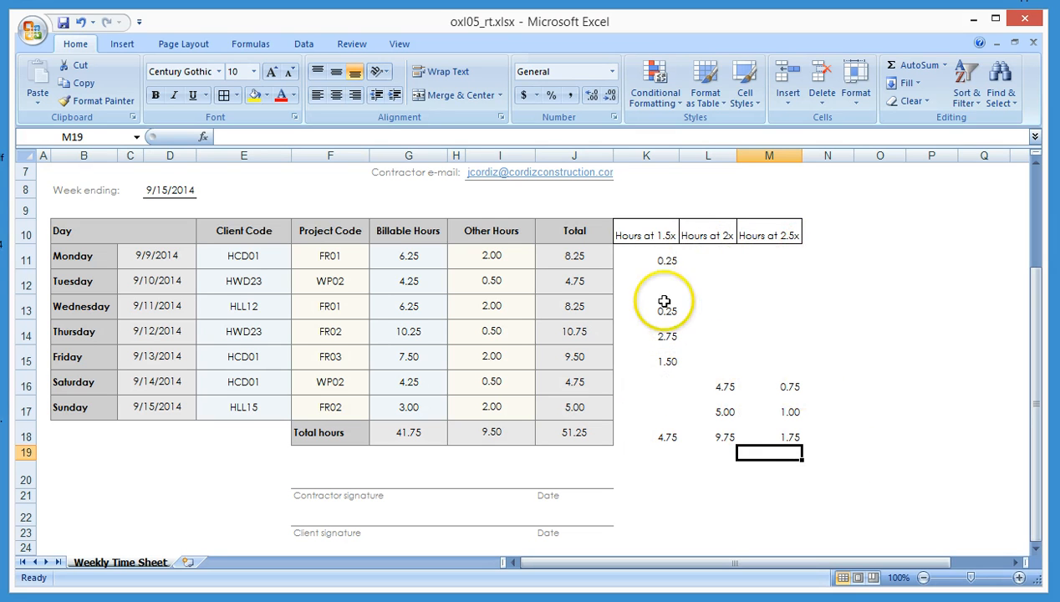
Step: Apply all borders to the overtime cells K11:M18
{"action": "left_click_drag", "start_coordinate": [638, 254], "coordinate": [776, 448]}
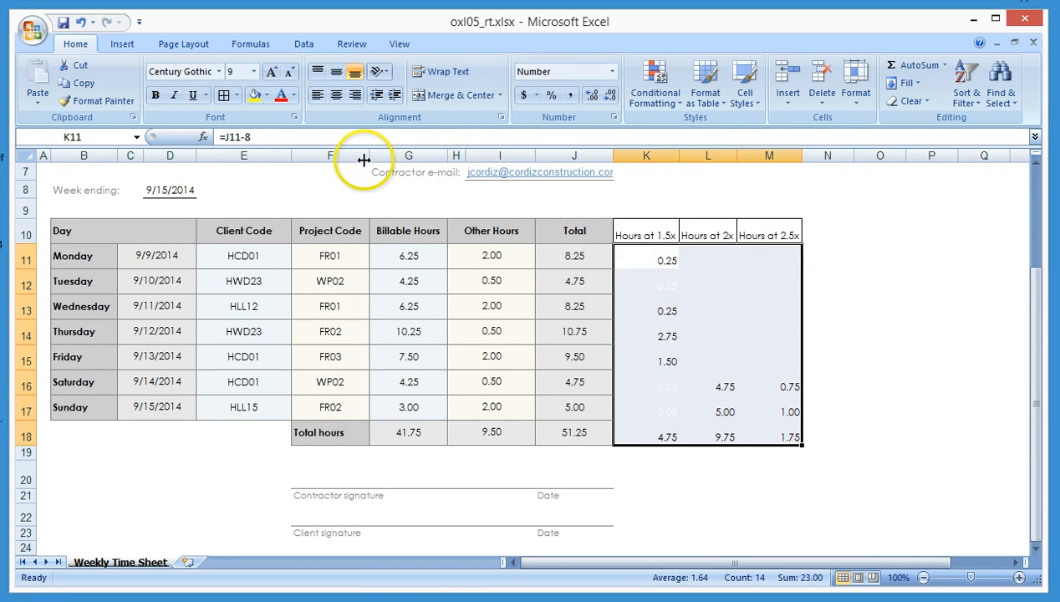
{"action": "left_click", "coordinate": [237, 96]}
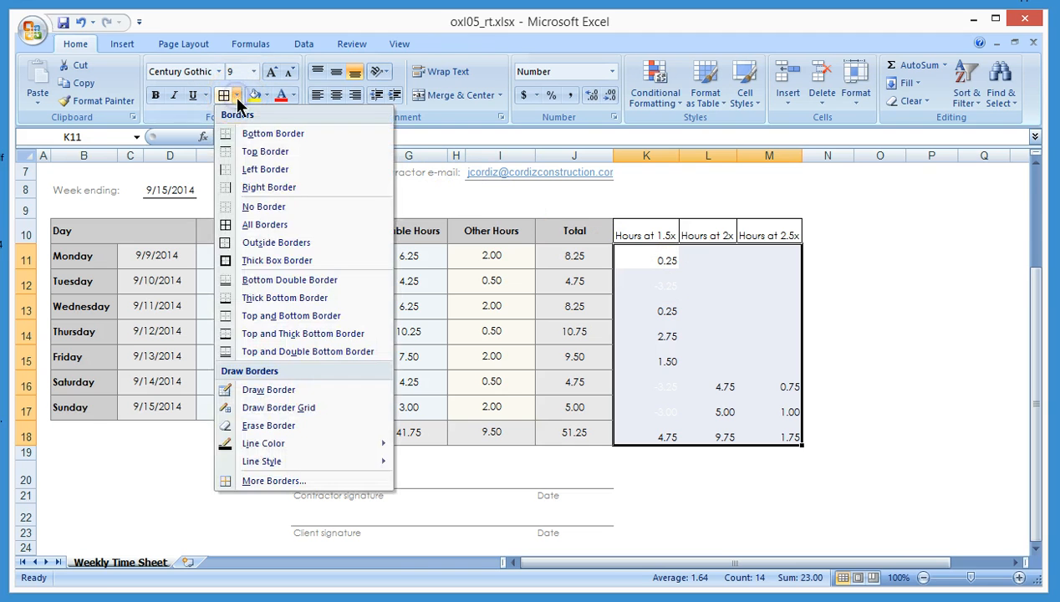
{"action": "left_click", "coordinate": [269, 225]}
{"action": "left_click", "coordinate": [724, 502]}
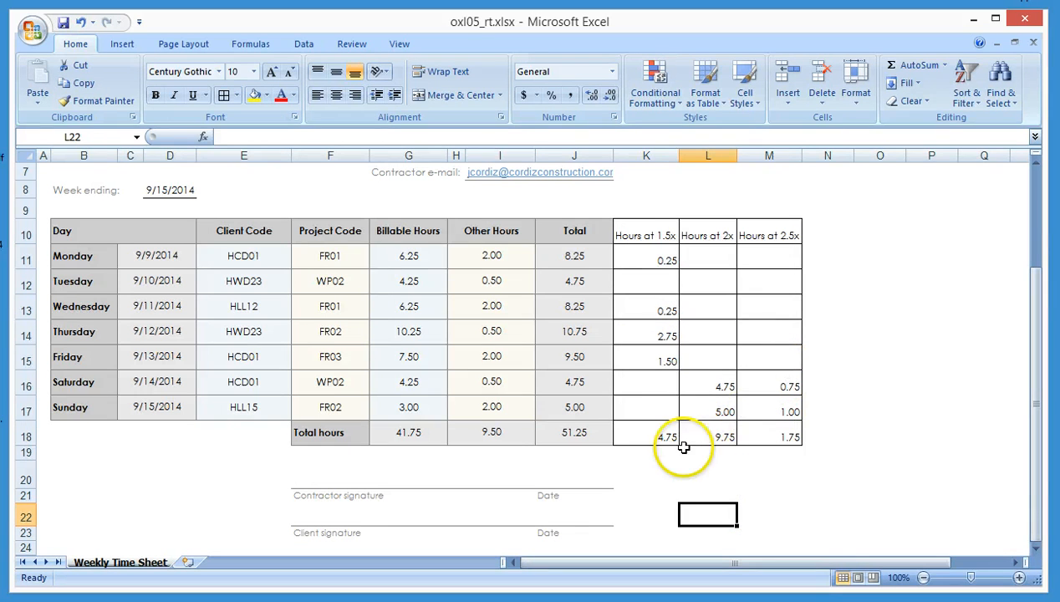
Step: Fill the overtime totals K18:M18 with the orange theme color
{"action": "left_click", "coordinate": [633, 435]}
{"action": "left_click_drag", "start_coordinate": [633, 436], "coordinate": [760, 435]}
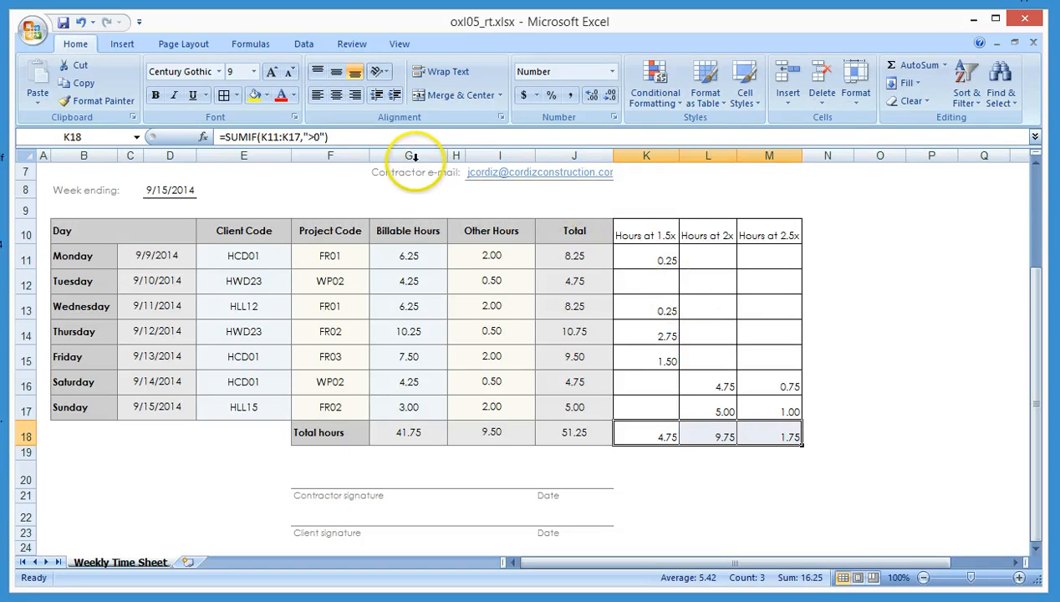
{"action": "left_click", "coordinate": [266, 96]}
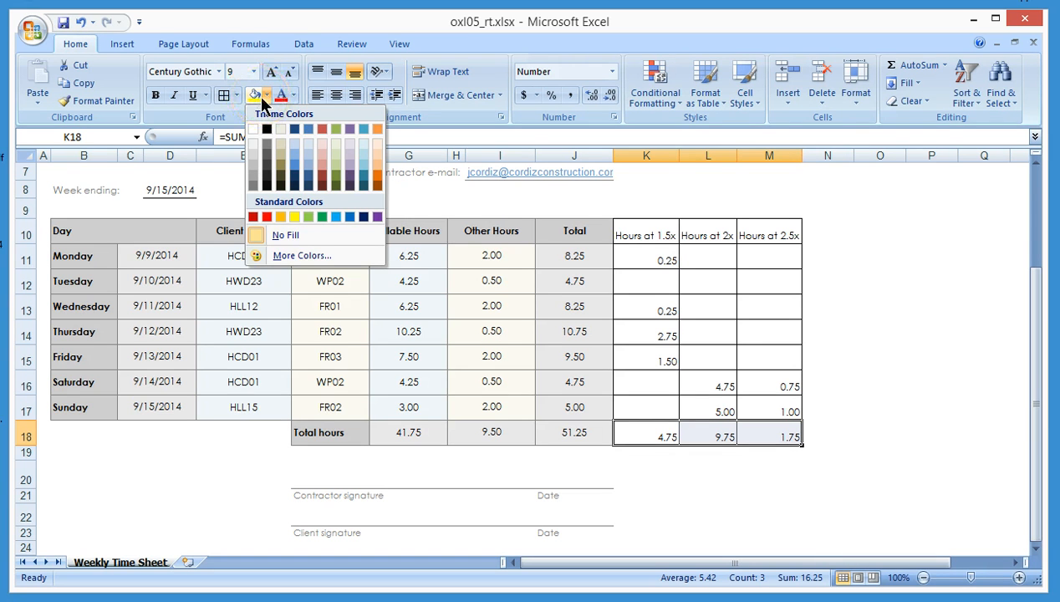
{"action": "left_click", "coordinate": [377, 133]}
{"action": "left_click", "coordinate": [686, 517]}
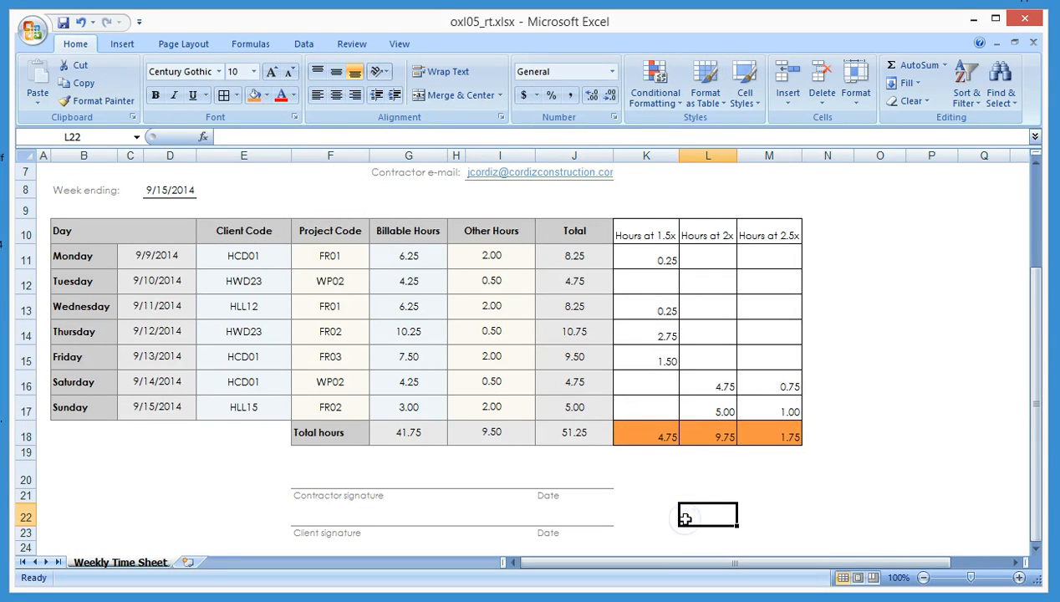
Step: Check the Total heading's fill color, and give the overtime headings K10:M10 a matching gray fill and bold text
{"action": "left_click", "coordinate": [600, 235]}
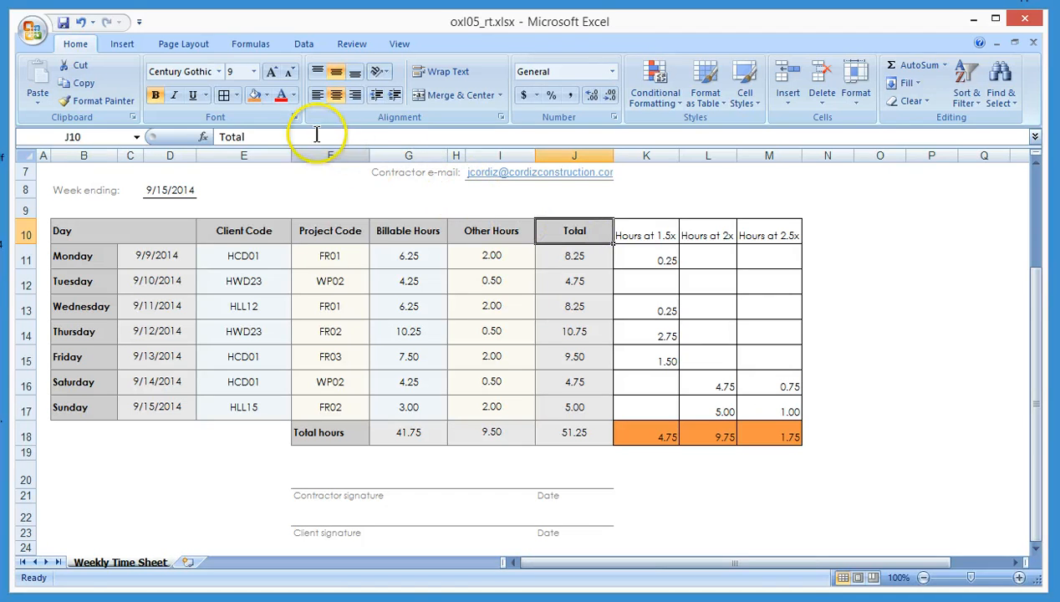
{"action": "left_click", "coordinate": [268, 97]}
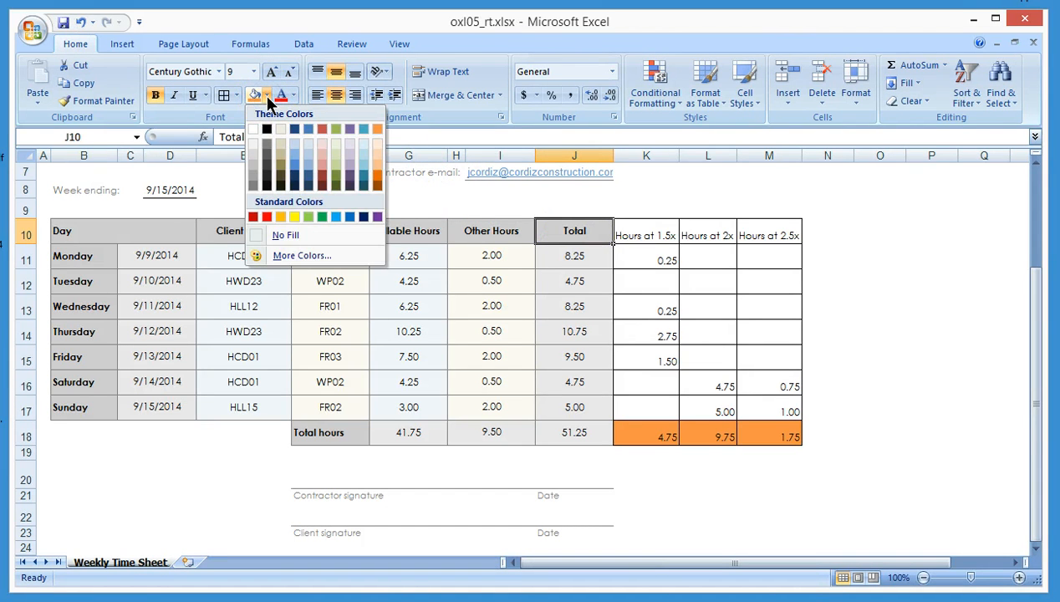
{"action": "left_click", "coordinate": [266, 96]}
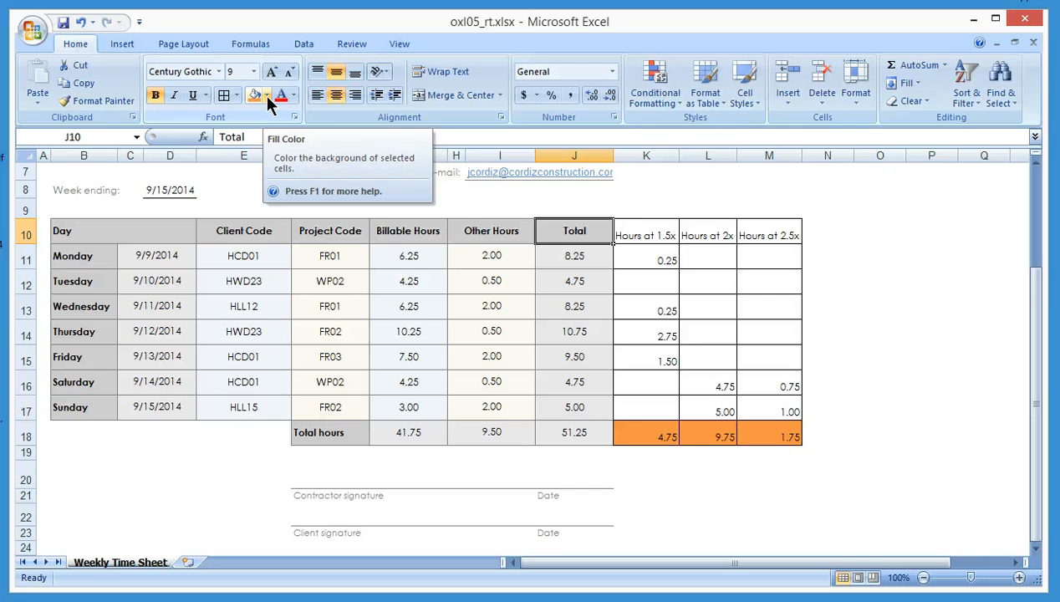
{"action": "left_click", "coordinate": [182, 232]}
{"action": "left_click_drag", "start_coordinate": [633, 236], "coordinate": [744, 240]}
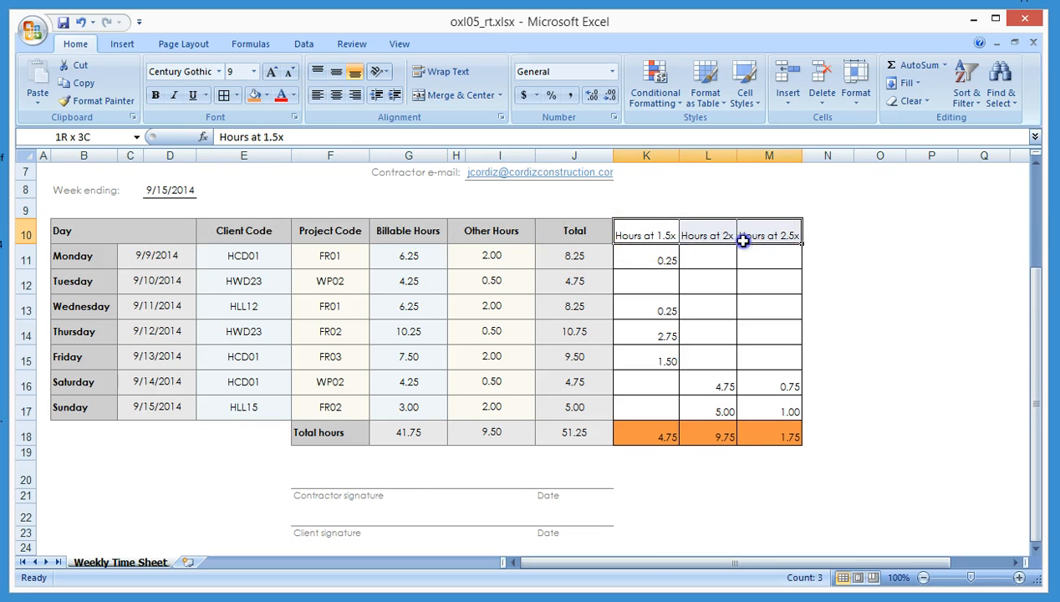
{"action": "left_click", "coordinate": [268, 93]}
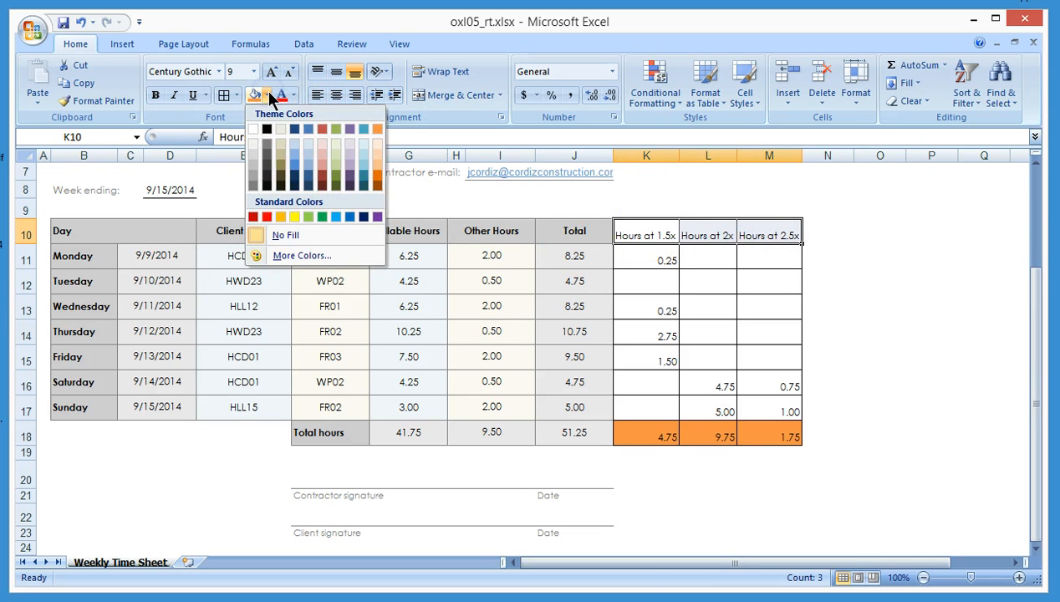
{"action": "left_click", "coordinate": [256, 170]}
{"action": "left_click", "coordinate": [156, 94]}
{"action": "left_click", "coordinate": [642, 264]}
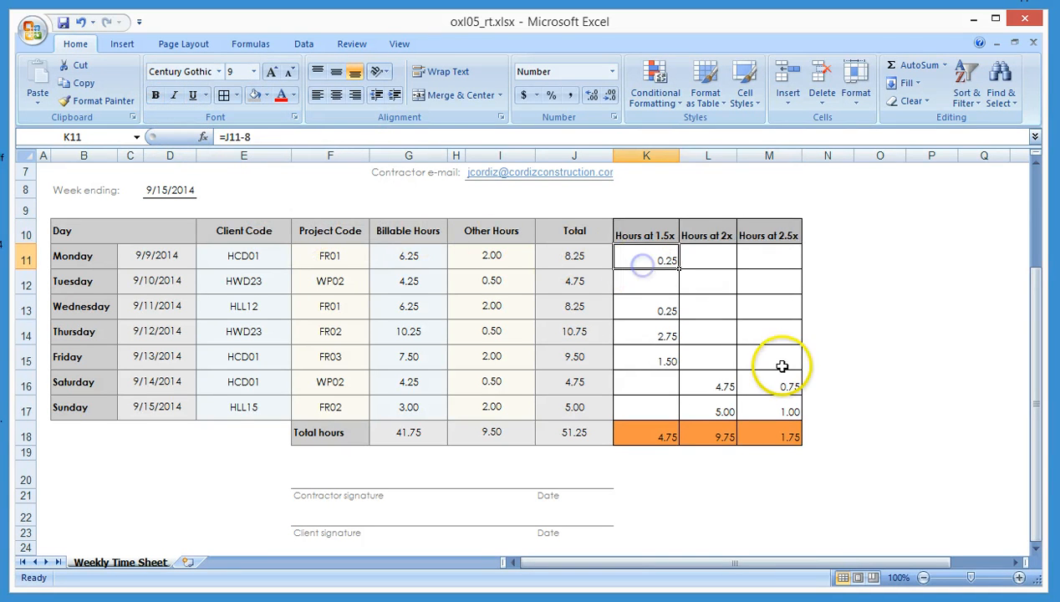
Step: Fill the overtime headings K10:M10 with White, Background 1, Darker 15%
{"action": "left_click_drag", "start_coordinate": [644, 237], "coordinate": [743, 240]}
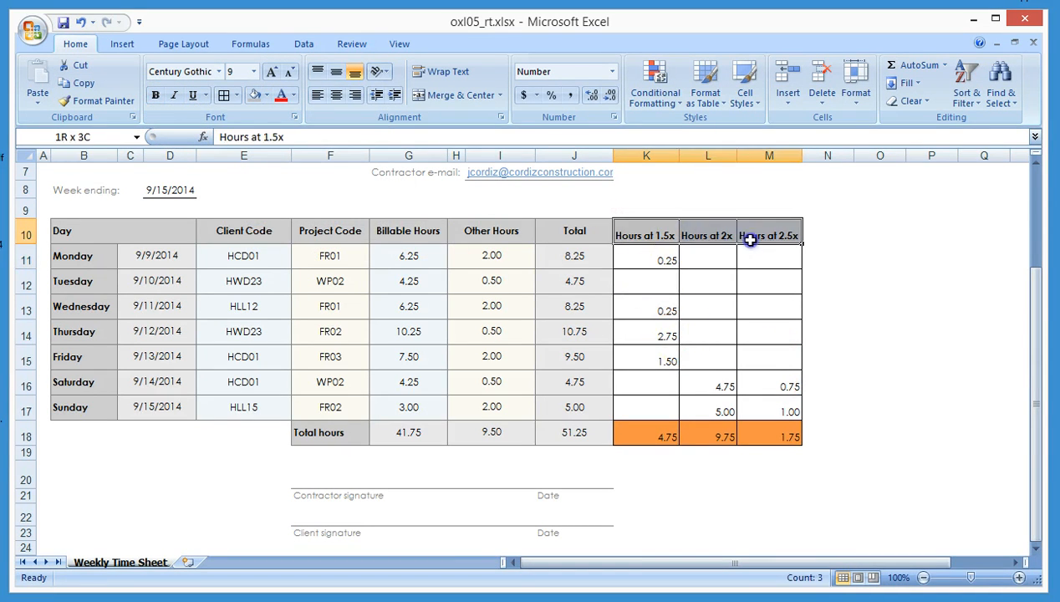
{"action": "left_click", "coordinate": [266, 94]}
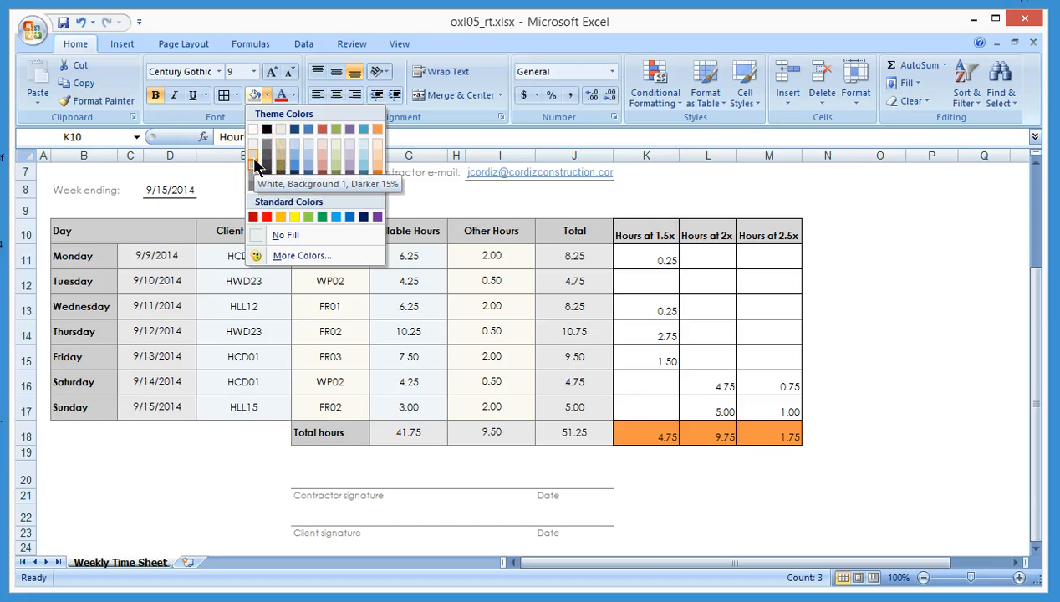
{"action": "left_click", "coordinate": [266, 94]}
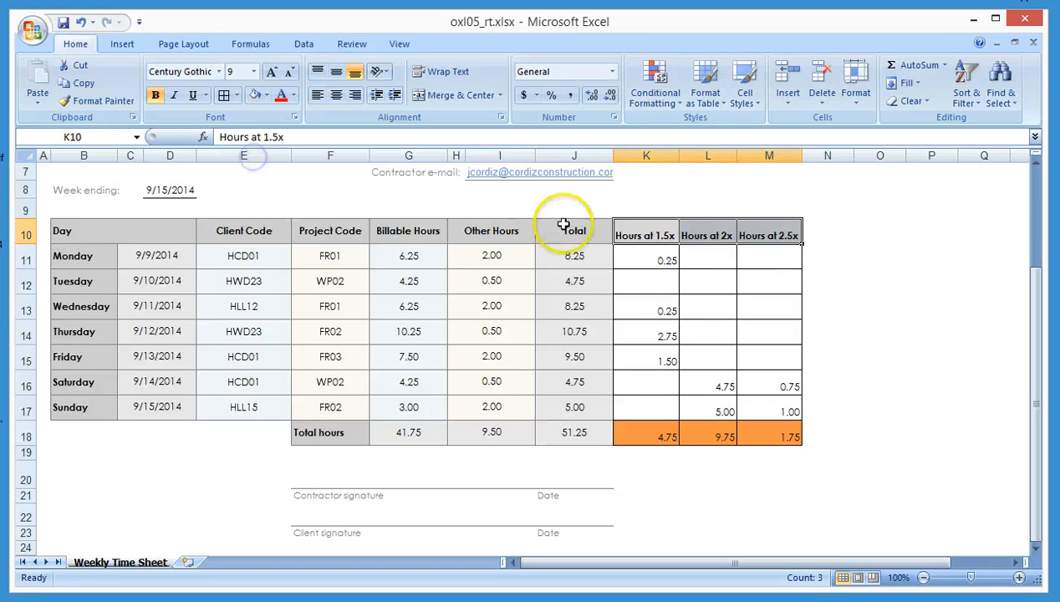
{"action": "left_click", "coordinate": [709, 299]}
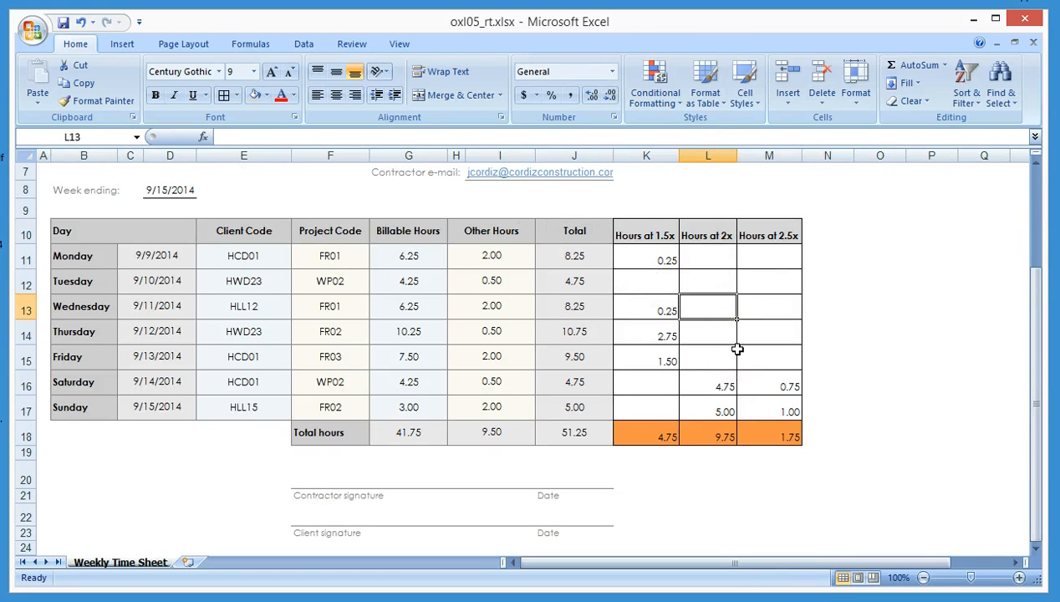
Step: Center the overtime headings K10:M10 horizontally and align them to the middle vertically
{"action": "left_click_drag", "start_coordinate": [644, 232], "coordinate": [781, 227]}
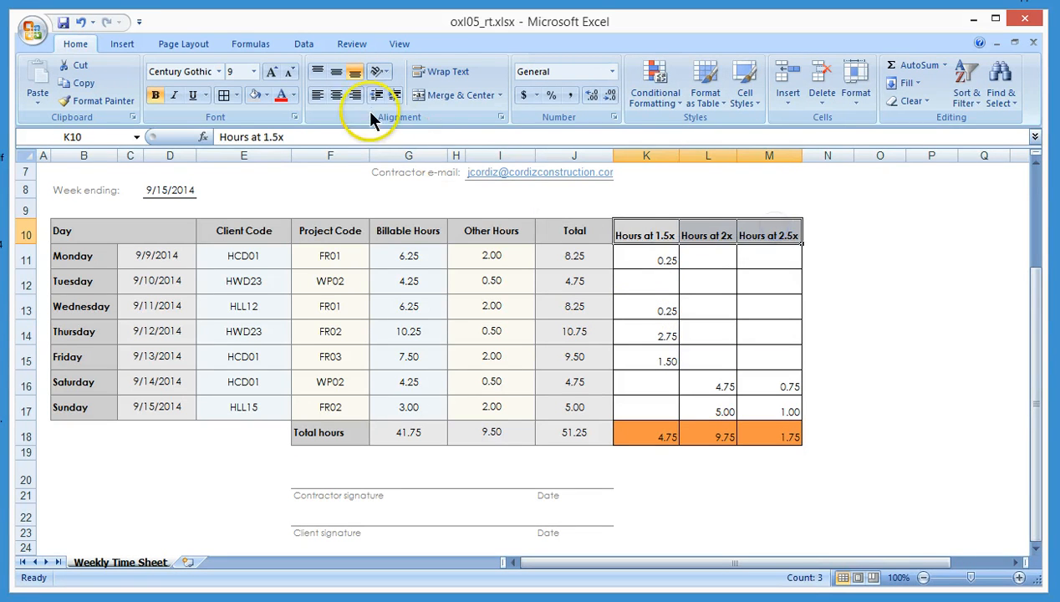
{"action": "left_click", "coordinate": [336, 94]}
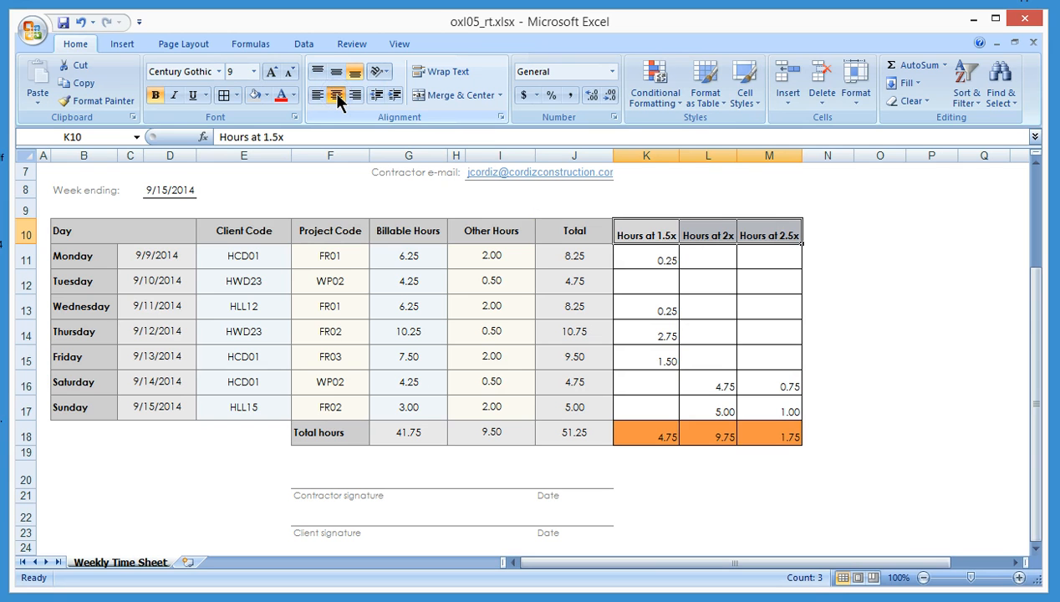
{"action": "left_click", "coordinate": [336, 72]}
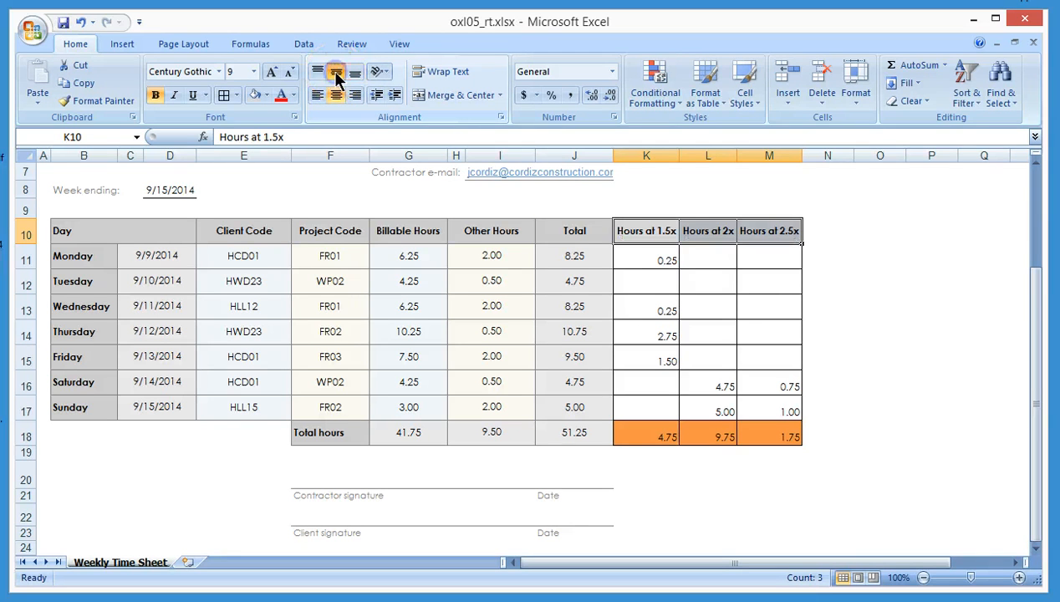
{"action": "left_click", "coordinate": [719, 502]}
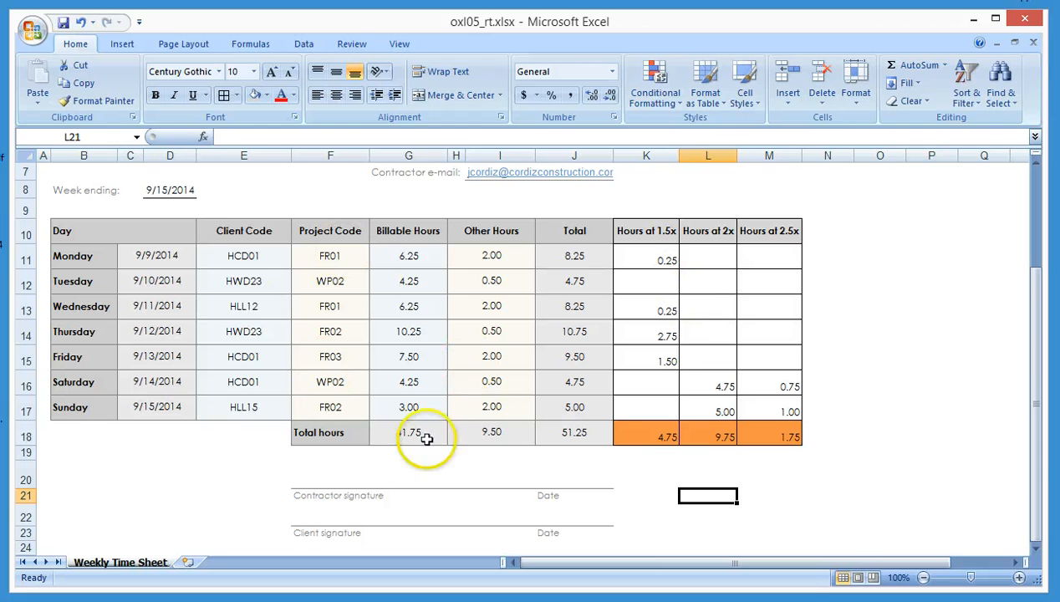
Step: Save the time sheet as the Excel workbook oxl05_rt.xlsx on the Desktop, replacing the existing file
{"action": "scroll", "coordinate": [419, 346], "scroll_direction": "up", "scroll_amount": 2}
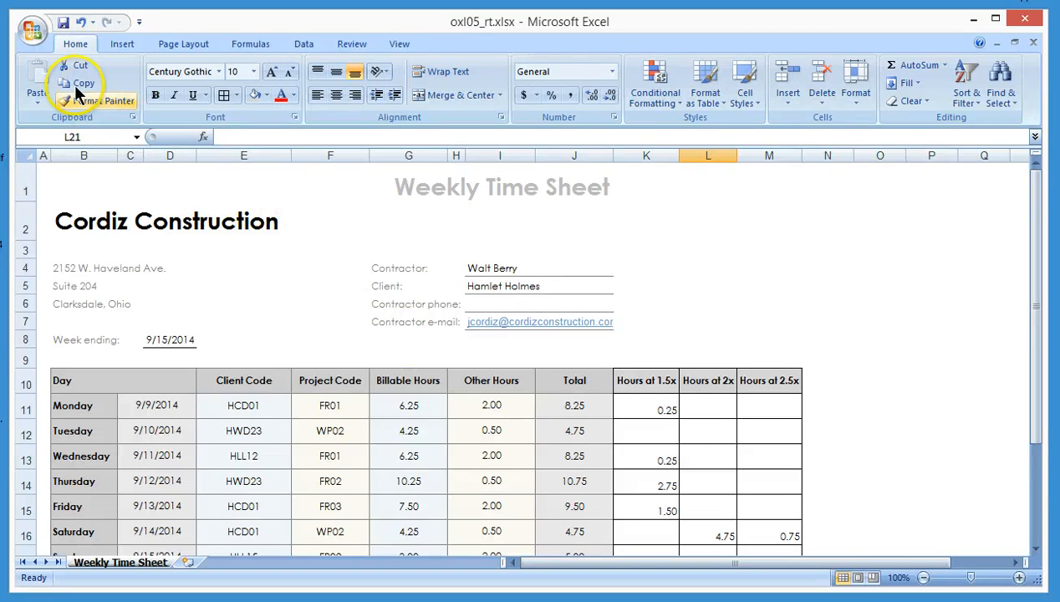
{"action": "left_click", "coordinate": [34, 32]}
{"action": "mouse_move", "coordinate": [46, 177]}
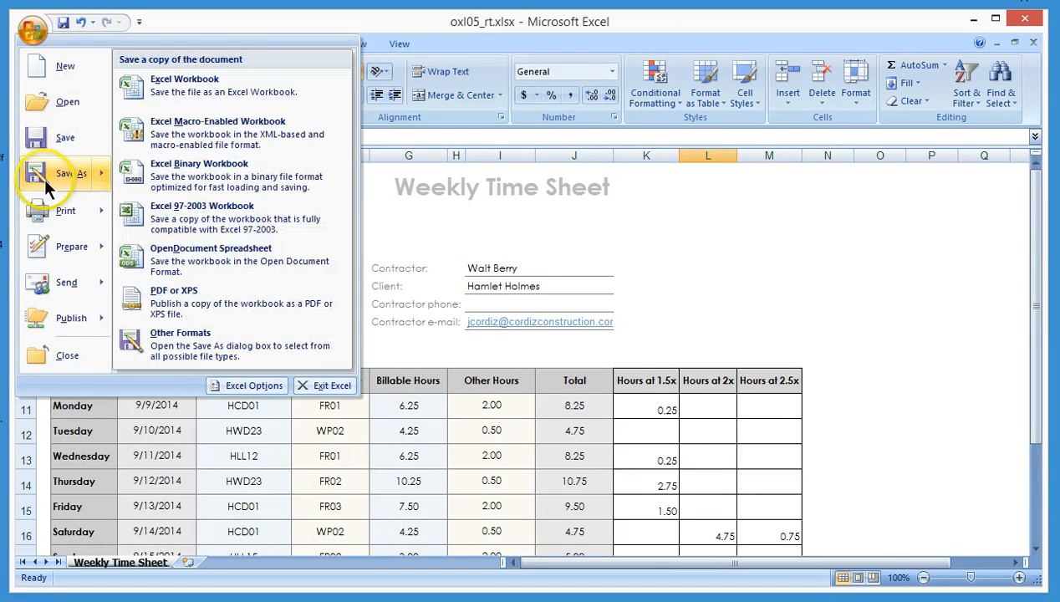
{"action": "left_click", "coordinate": [261, 82]}
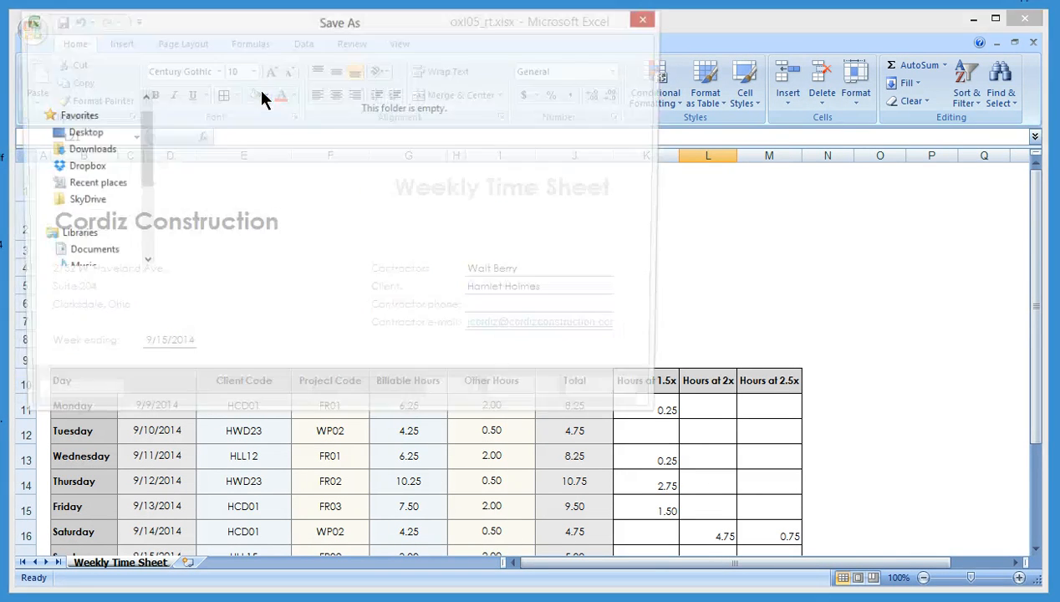
{"action": "left_click_drag", "start_coordinate": [141, 204], "coordinate": [138, 165]}
{"action": "left_click", "coordinate": [88, 100]}
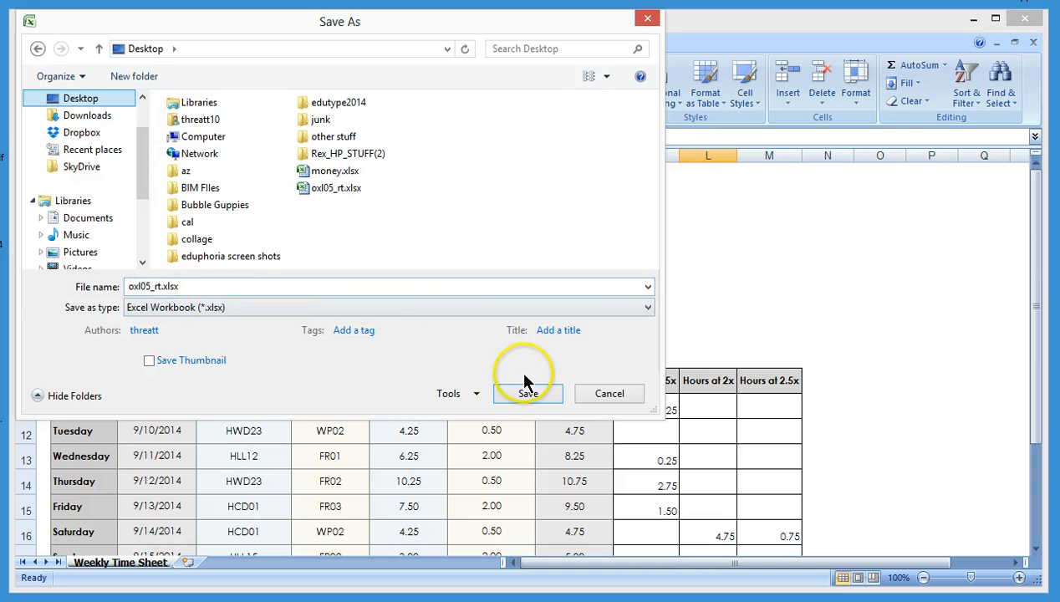
{"action": "left_click", "coordinate": [540, 394]}
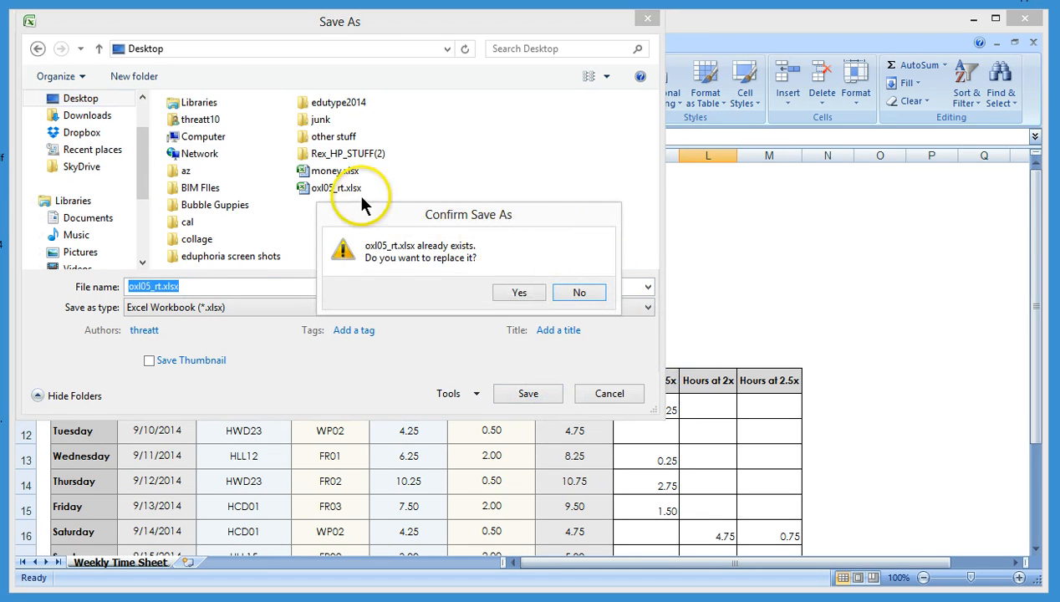
{"action": "left_click", "coordinate": [510, 294]}
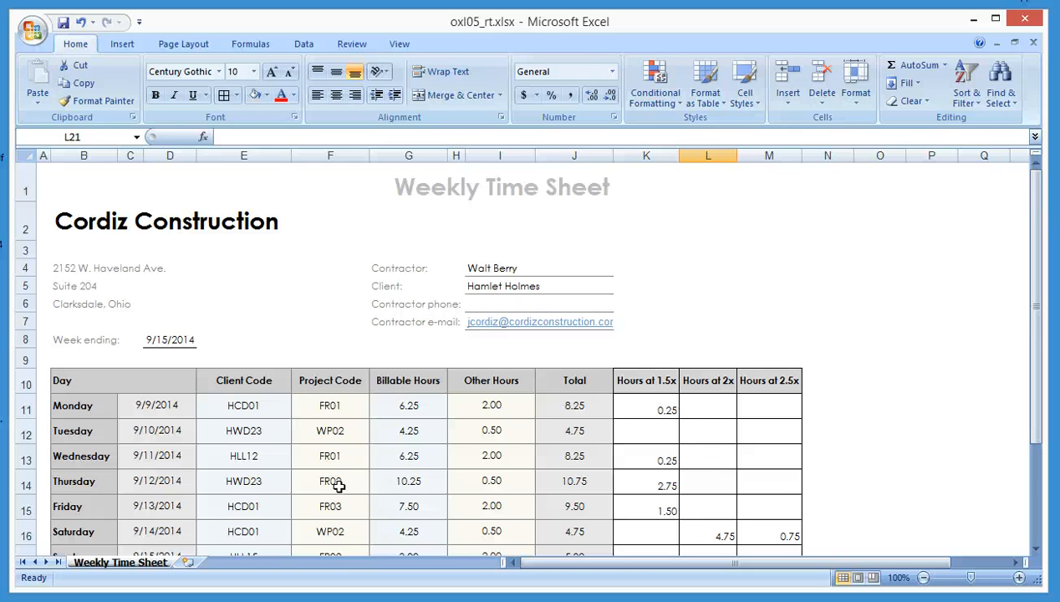
{"action": "scroll", "coordinate": [696, 438], "scroll_direction": "down", "scroll_amount": 2}
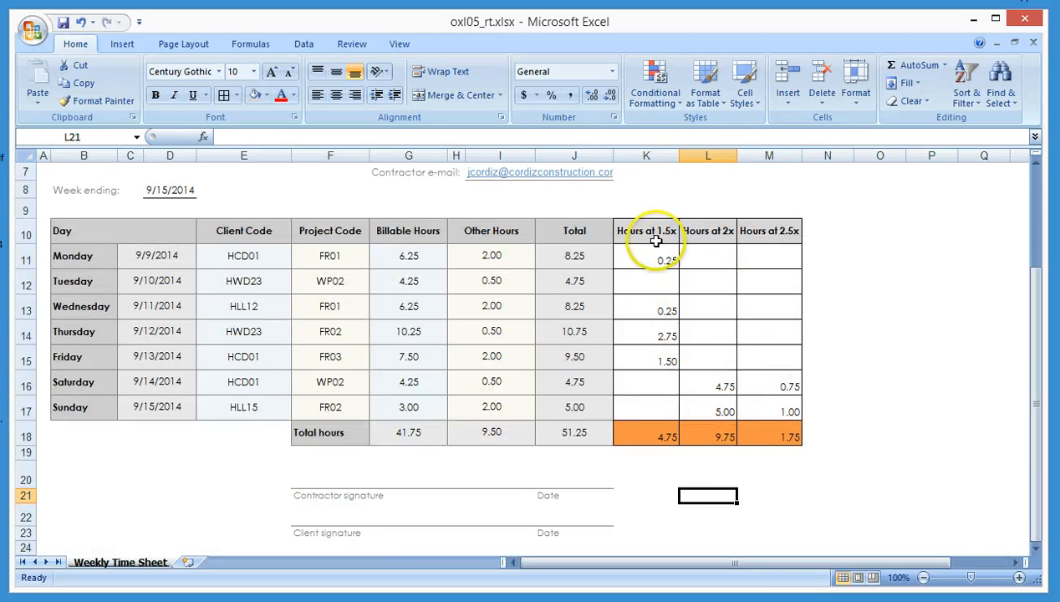